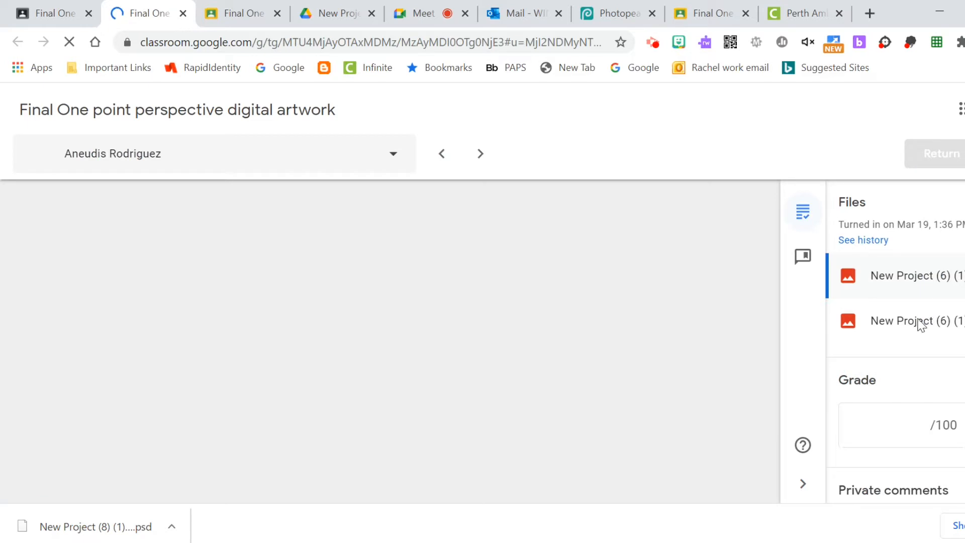
- Download the student's second submitted file, New Project (6) (1) (1).psd, and open it in Photopea
left_click(917, 323)
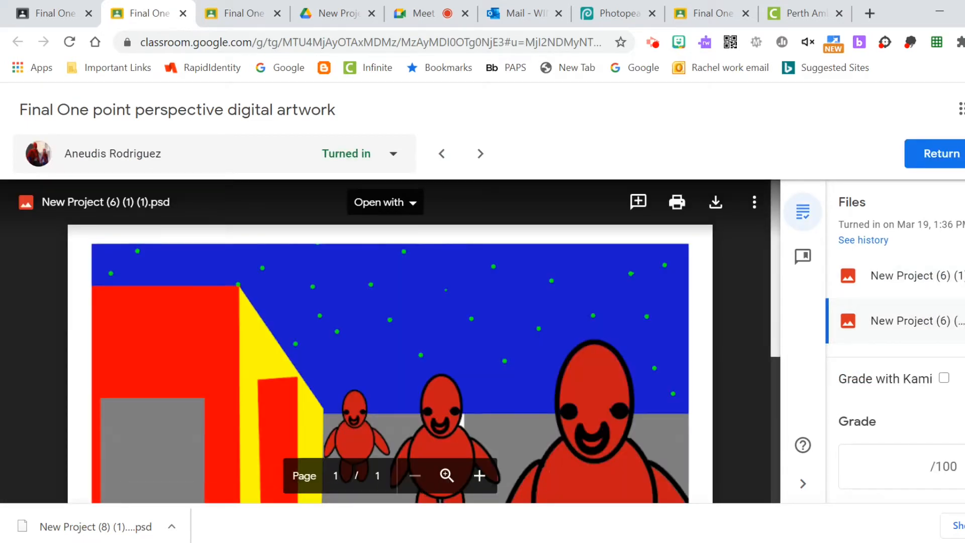
left_click(716, 202)
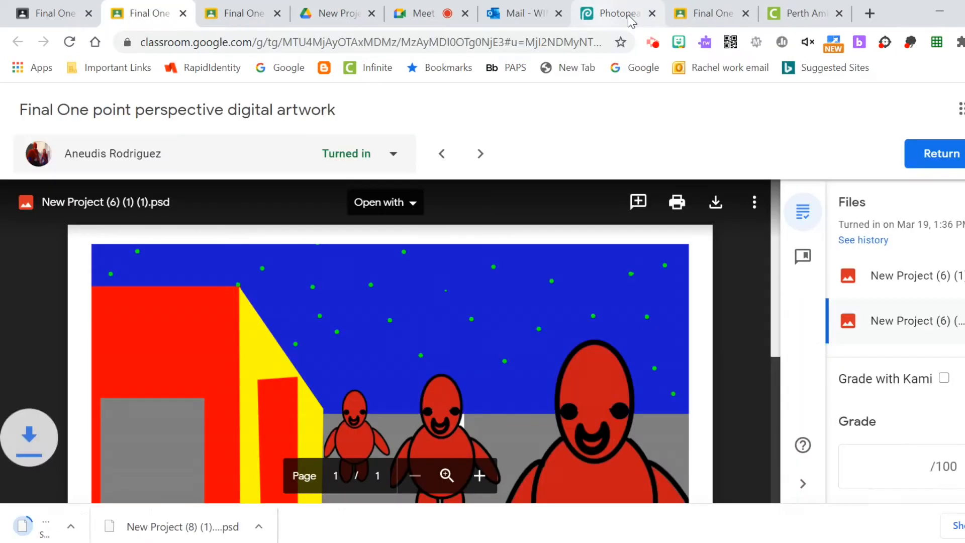
left_click(628, 15)
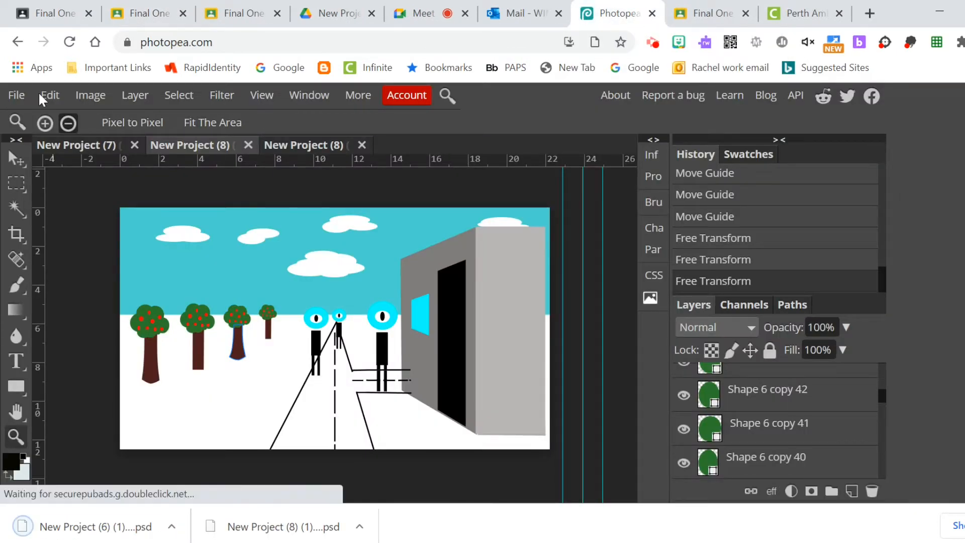
left_click(16, 95)
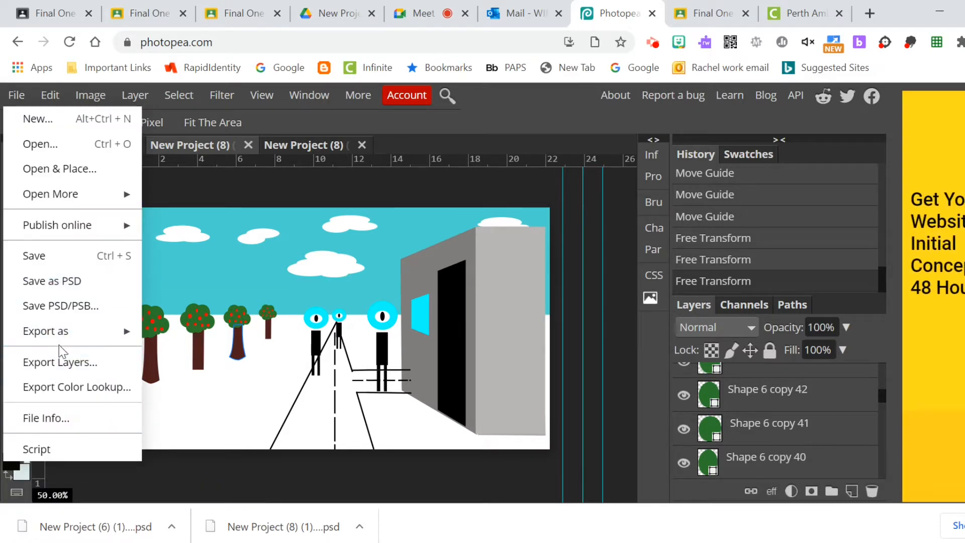
left_click(61, 147)
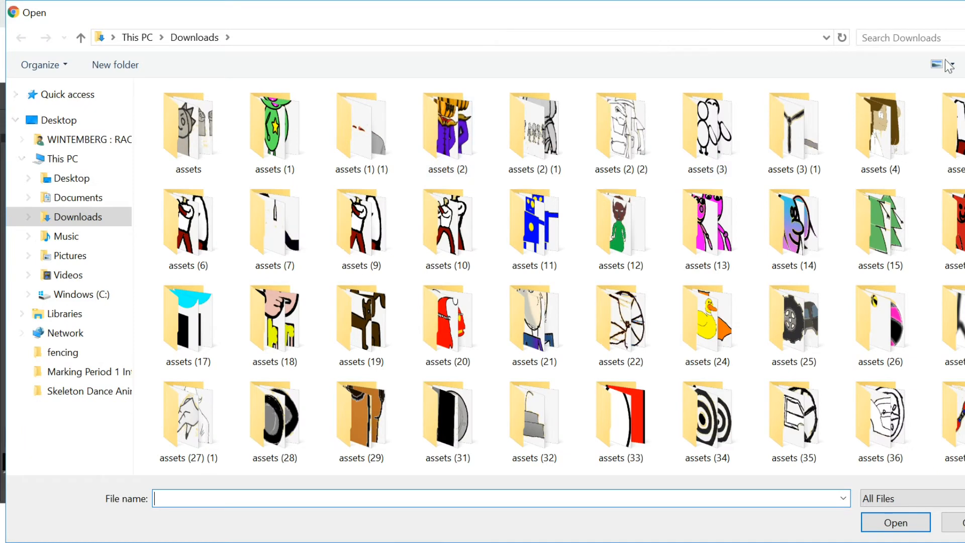
left_click(918, 38)
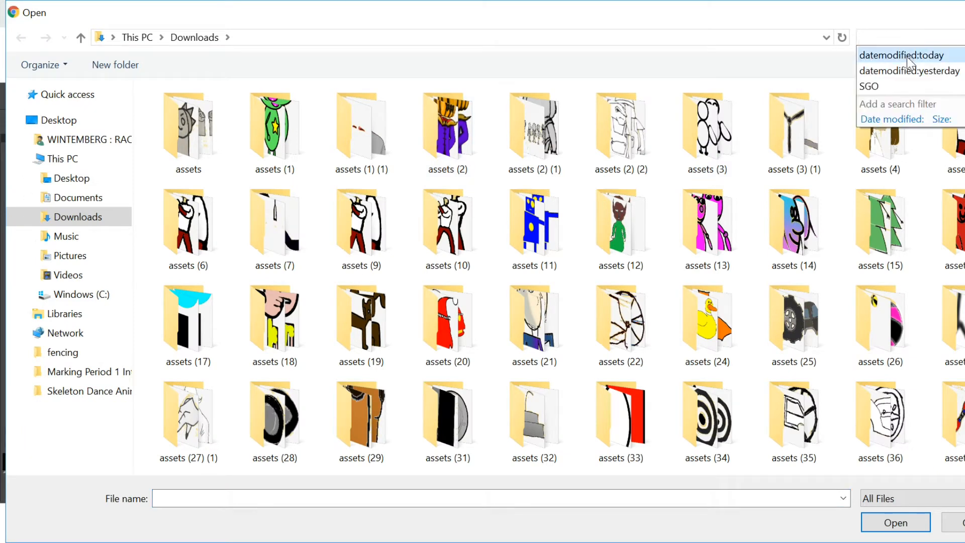
left_click(911, 53)
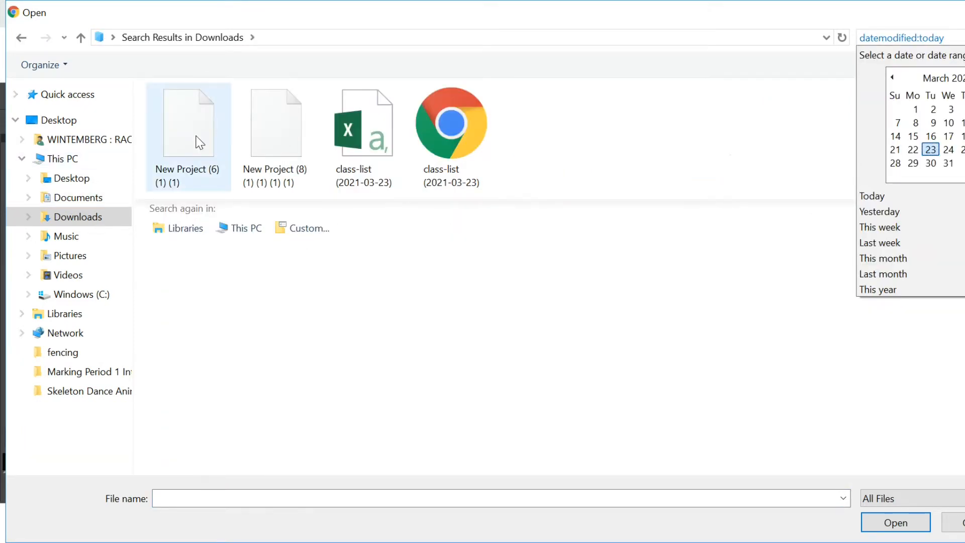
double_click(198, 201)
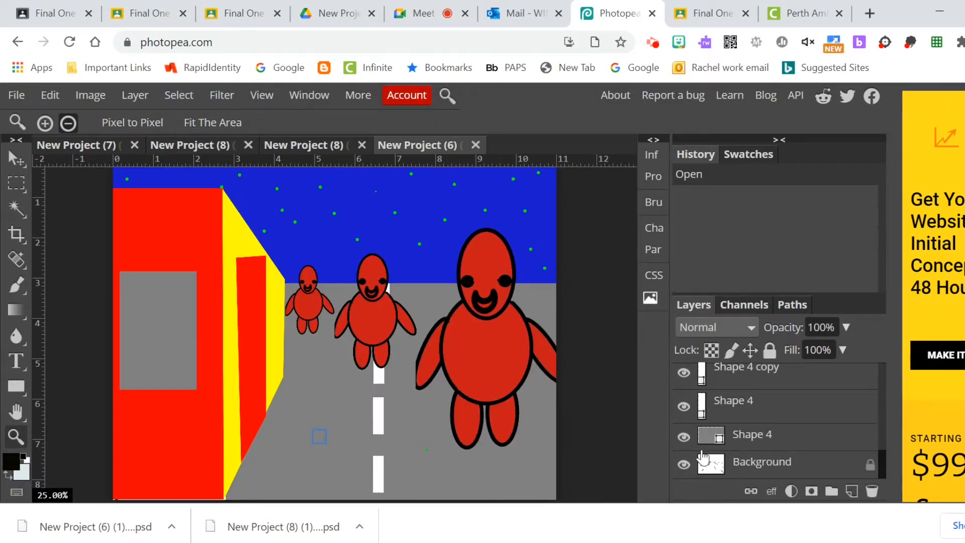
- Identify the layer of the building's yellow side wall by toggling layer visibility
scroll(773, 419, "down", 5)
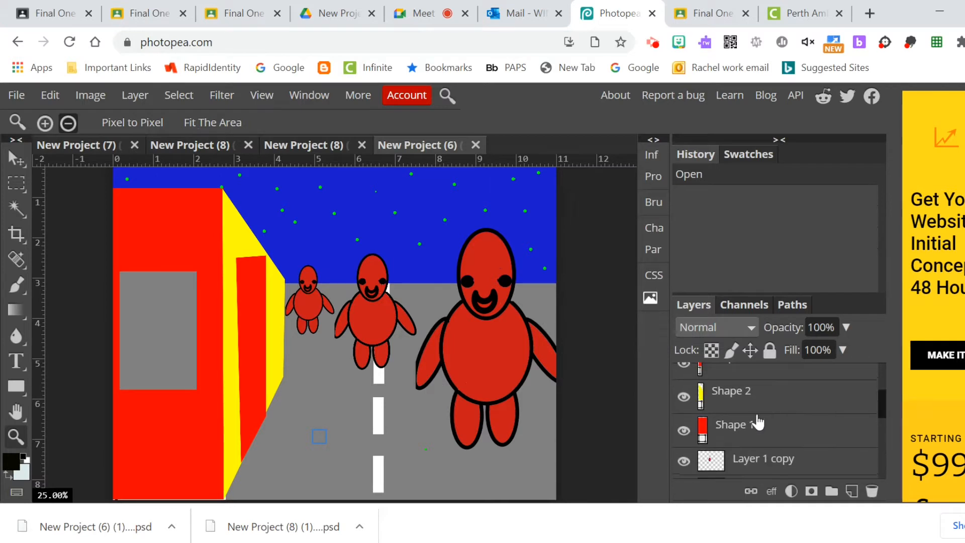
left_click(692, 429)
left_click(692, 430)
scroll(735, 439, "up", 5)
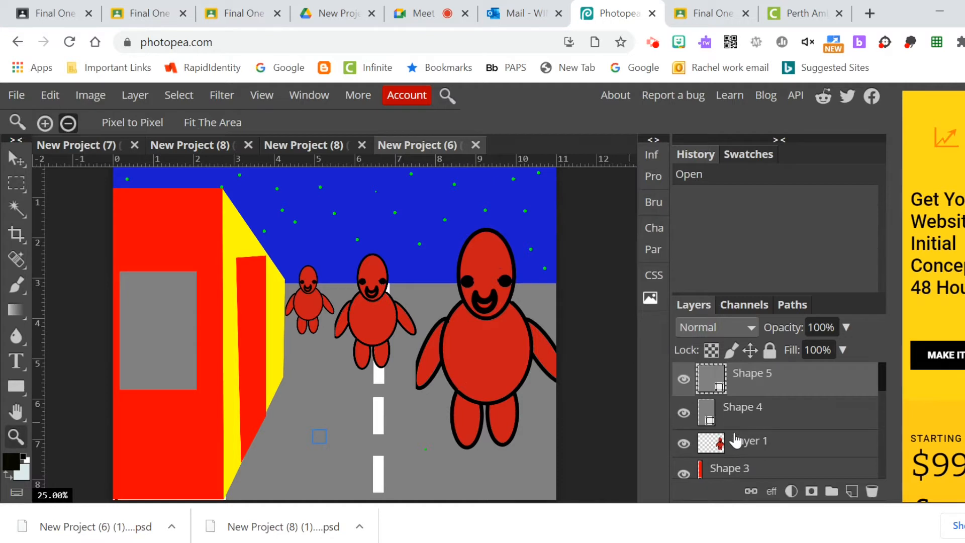
scroll(735, 440, "down", 5)
scroll(736, 438, "up", 2)
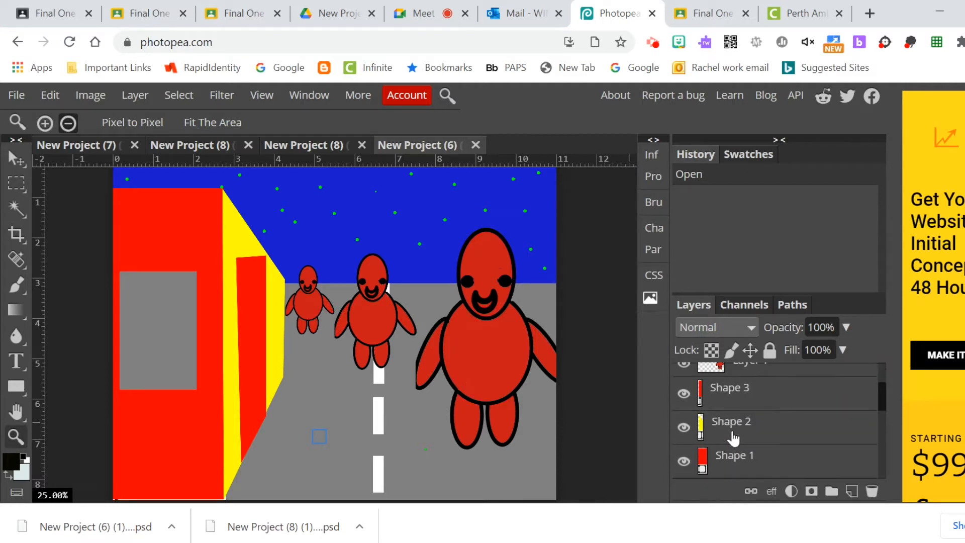
left_click(684, 427)
left_click(684, 427)
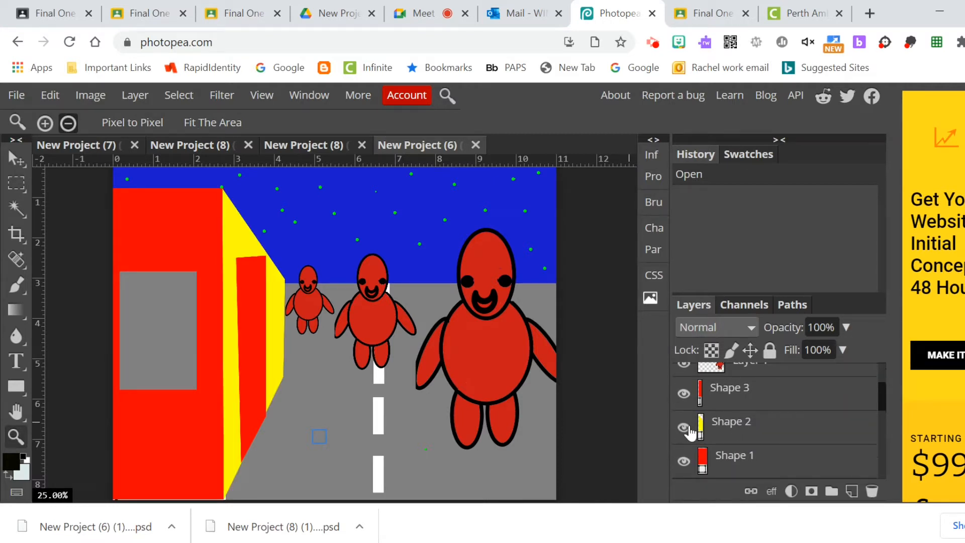
- Distort the yellow side wall (Shape 2), pulling its far upper corner up above the canvas and its far lower corner down below it
left_click(734, 427)
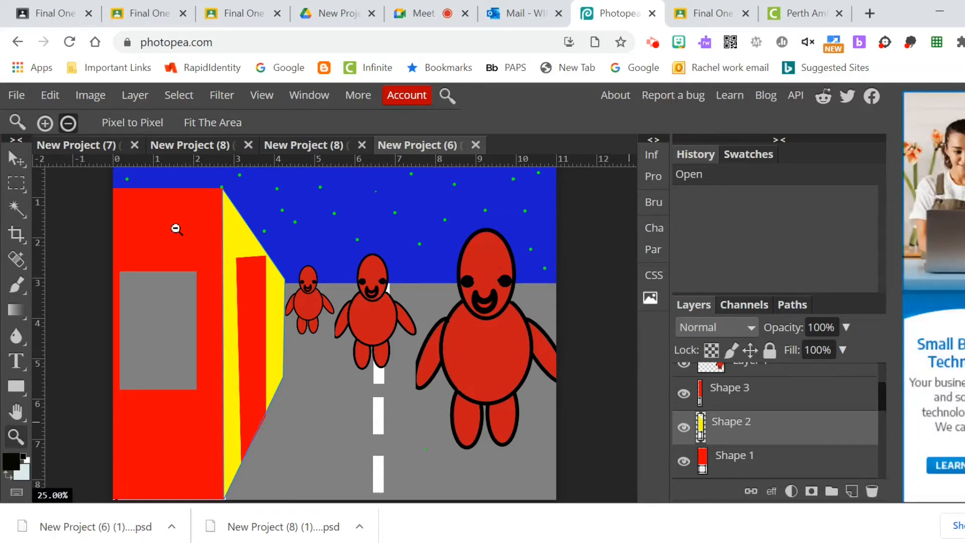
left_click(52, 95)
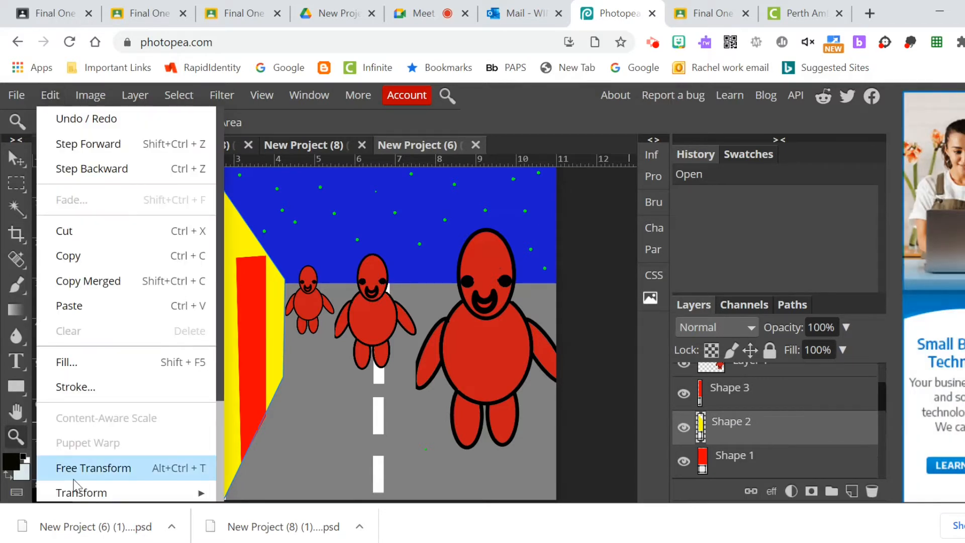
mouse_move(119, 492)
left_click(254, 307)
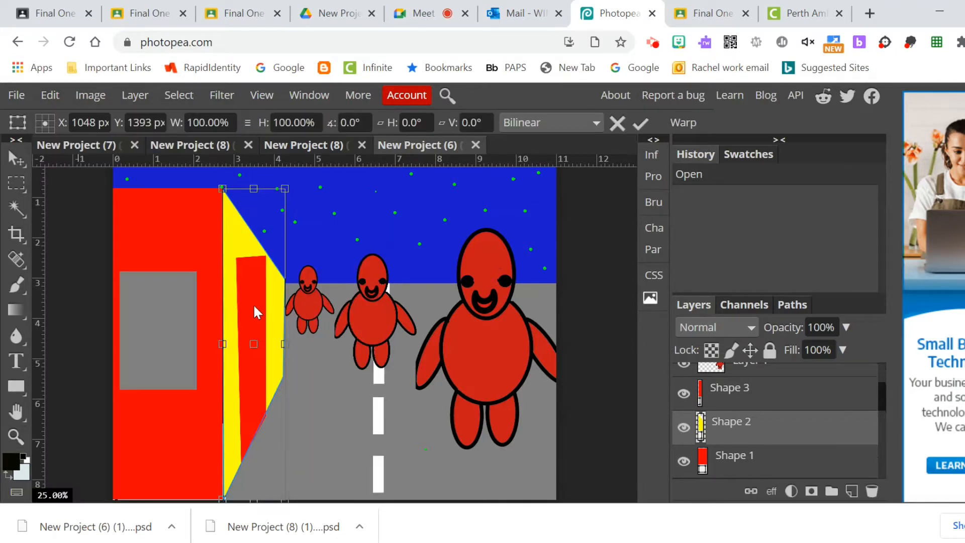
left_click_drag(282, 189, 278, 134)
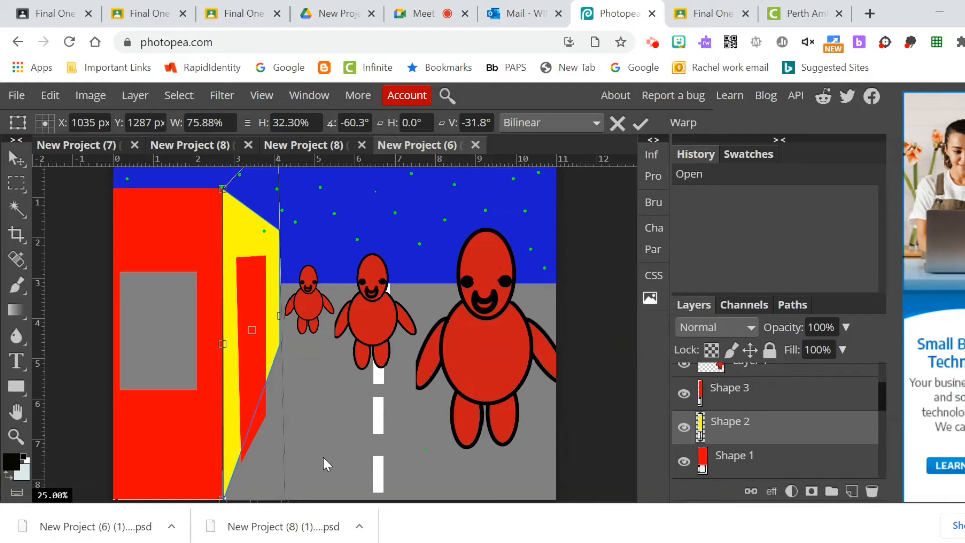
scroll(322, 455, "down", 2)
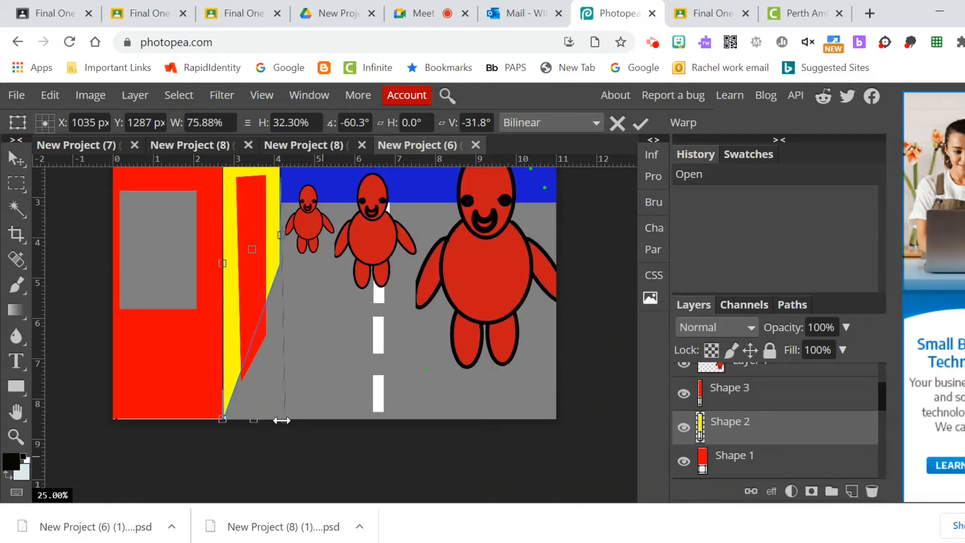
left_click_drag(282, 420, 307, 521)
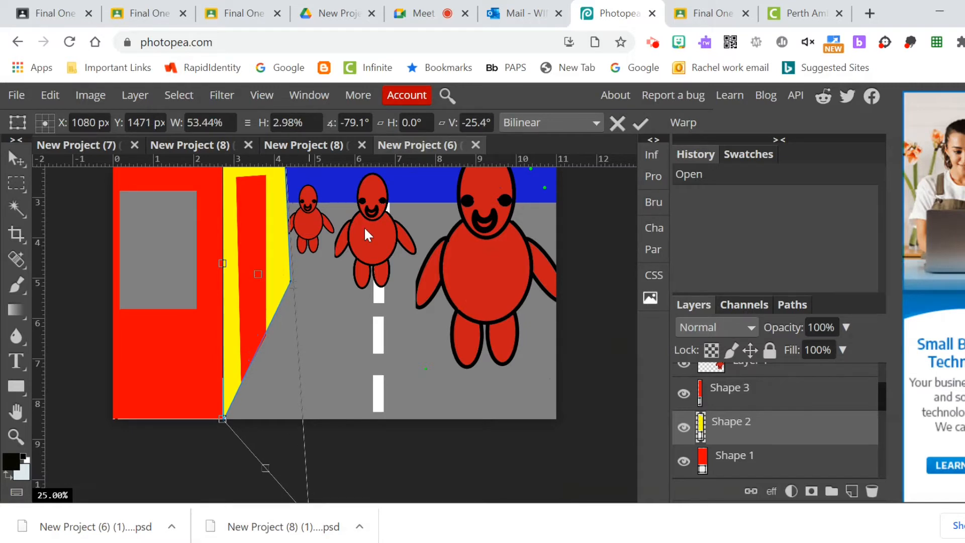
scroll(385, 299, "up", 3)
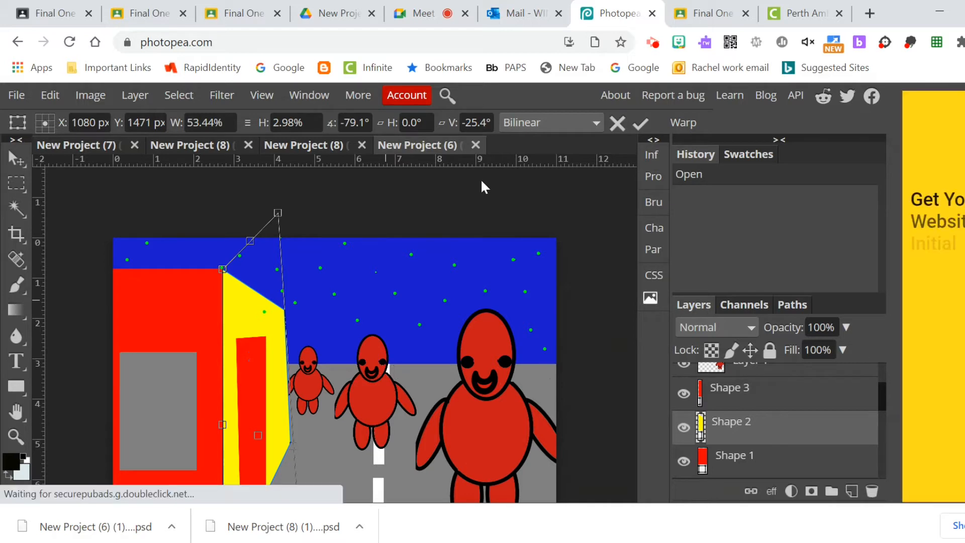
left_click(639, 121)
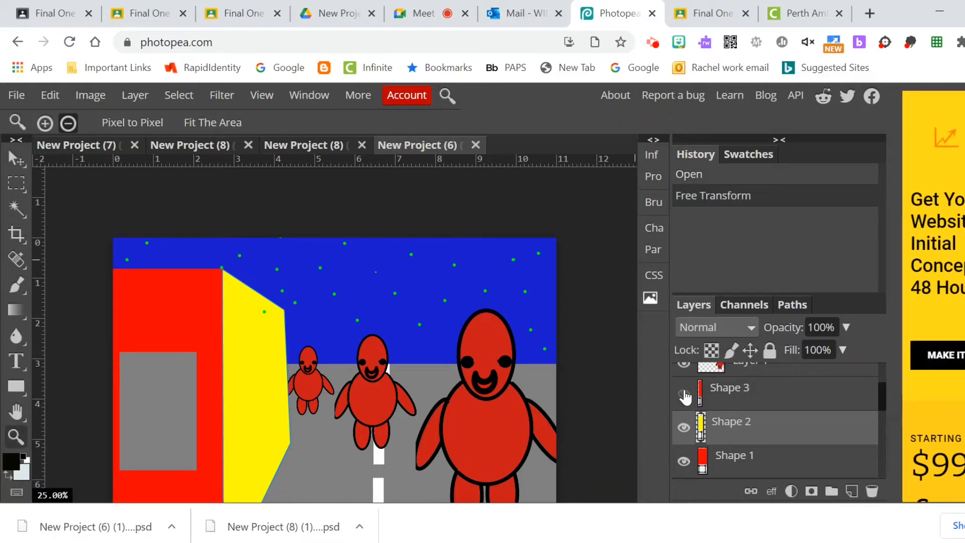
- Distort the red door (Shape 3) by lowering its far upper corner slightly so the top edge slopes down with the wall
left_click(712, 394)
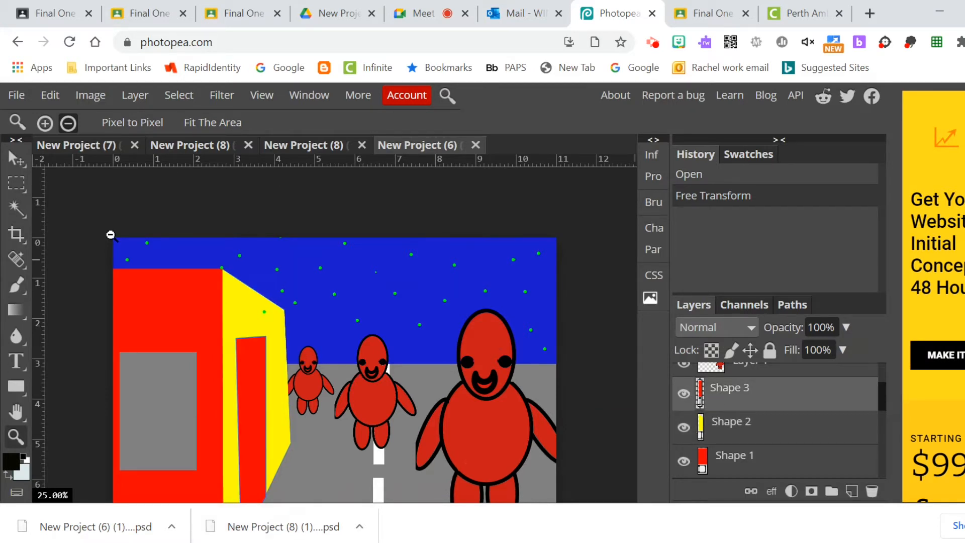
left_click(50, 95)
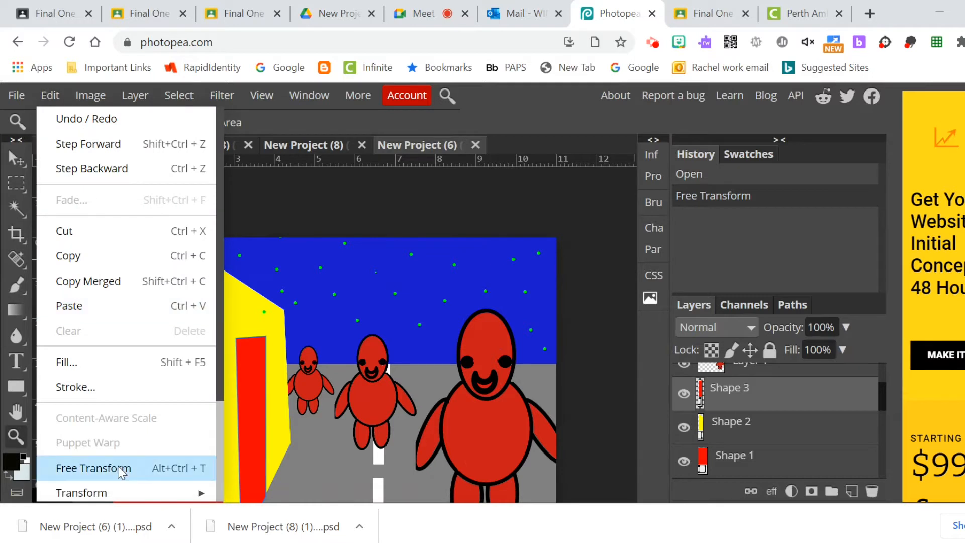
left_click(18, 439)
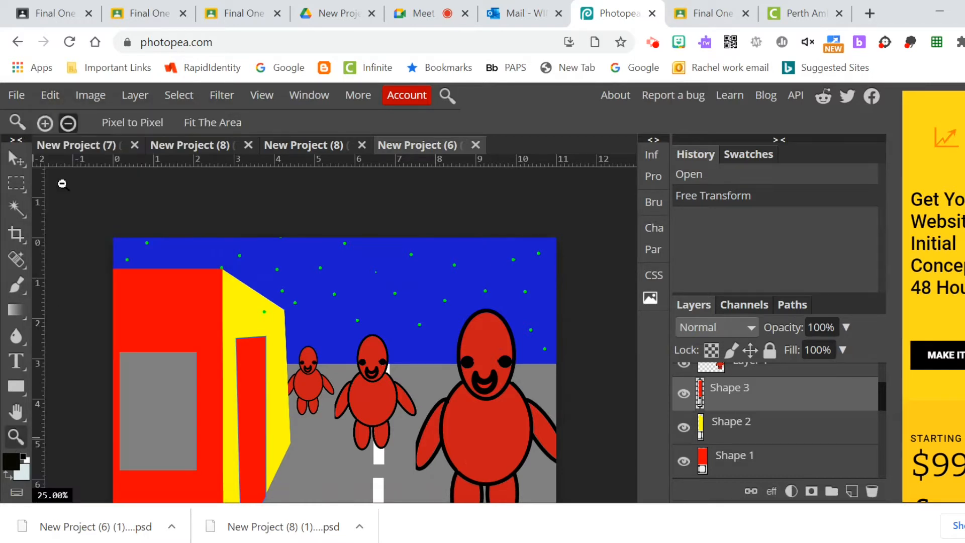
left_click(68, 124)
left_click(207, 381)
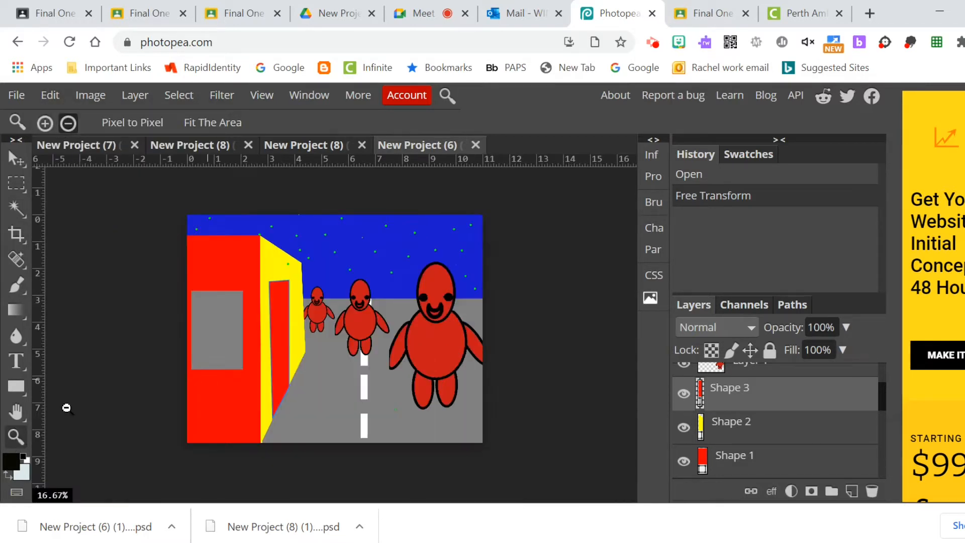
left_click(49, 94)
mouse_move(151, 490)
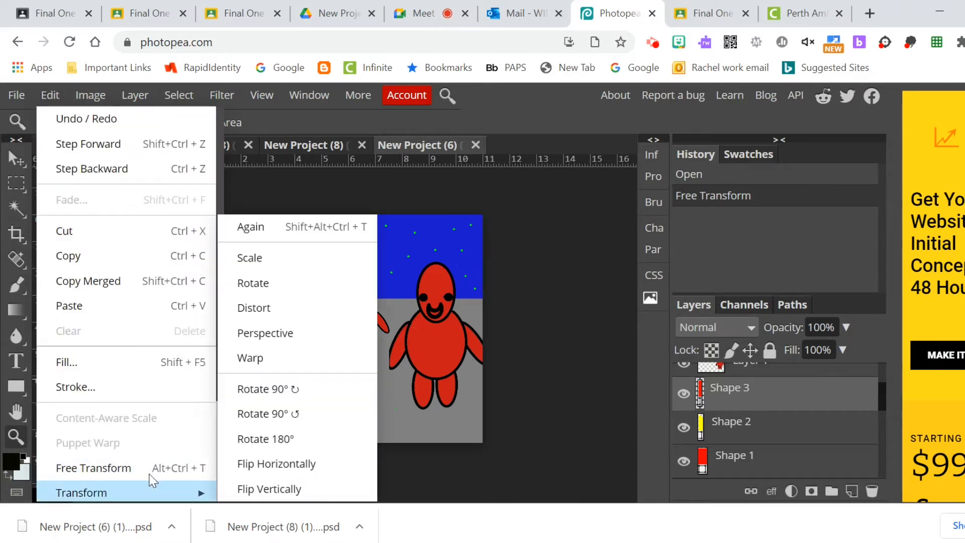
left_click(247, 308)
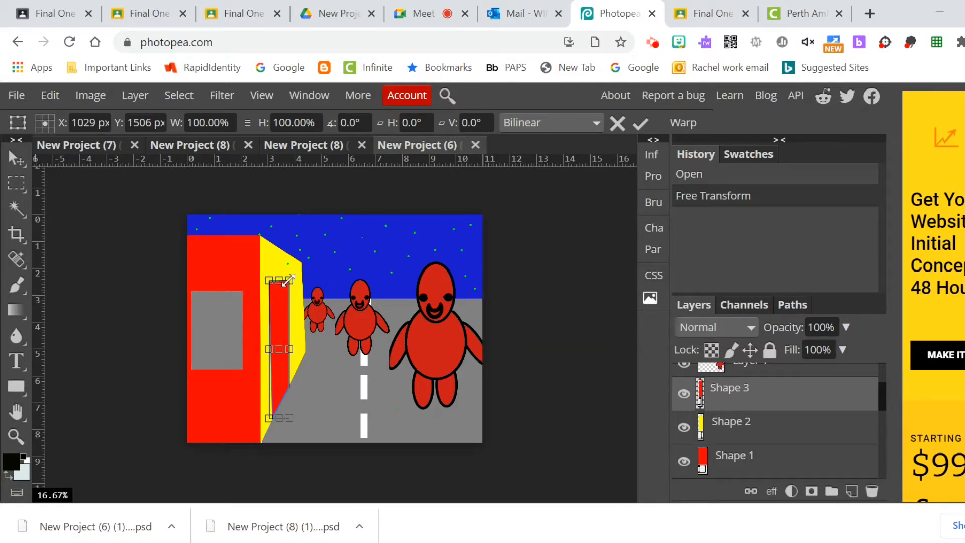
left_click_drag(289, 280, 290, 286)
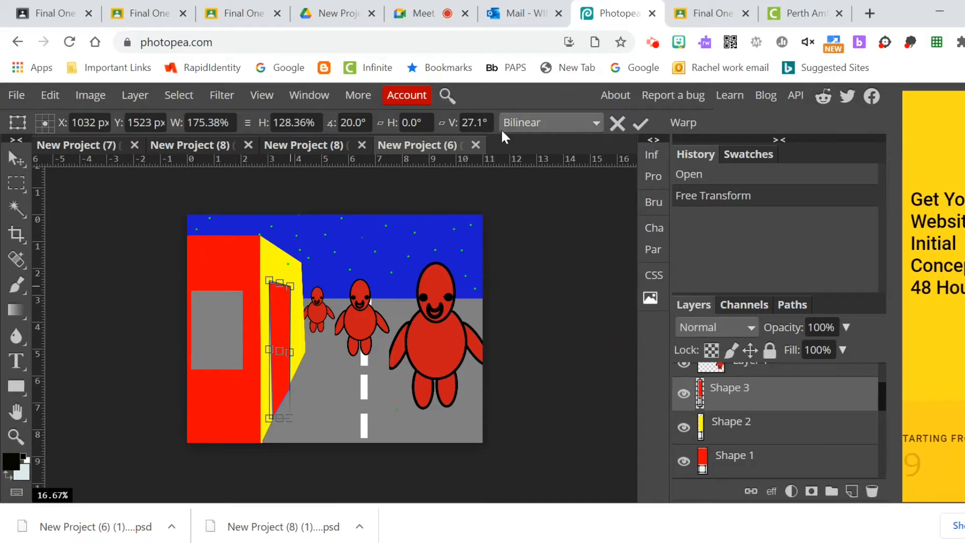
left_click(643, 122)
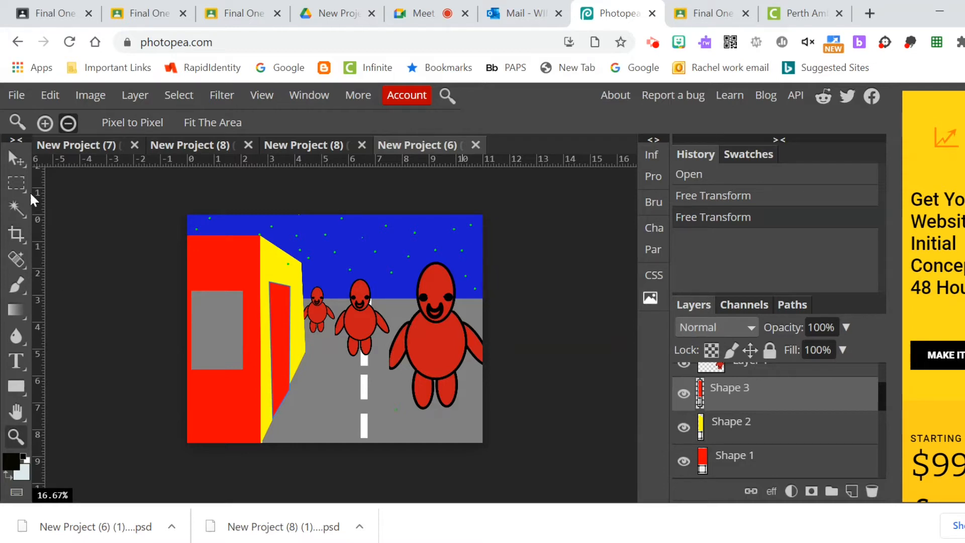
- Add a vertical guide at the red door's near edge and distort the door's near lower corner outward so that edge follows the guide
left_click(16, 159)
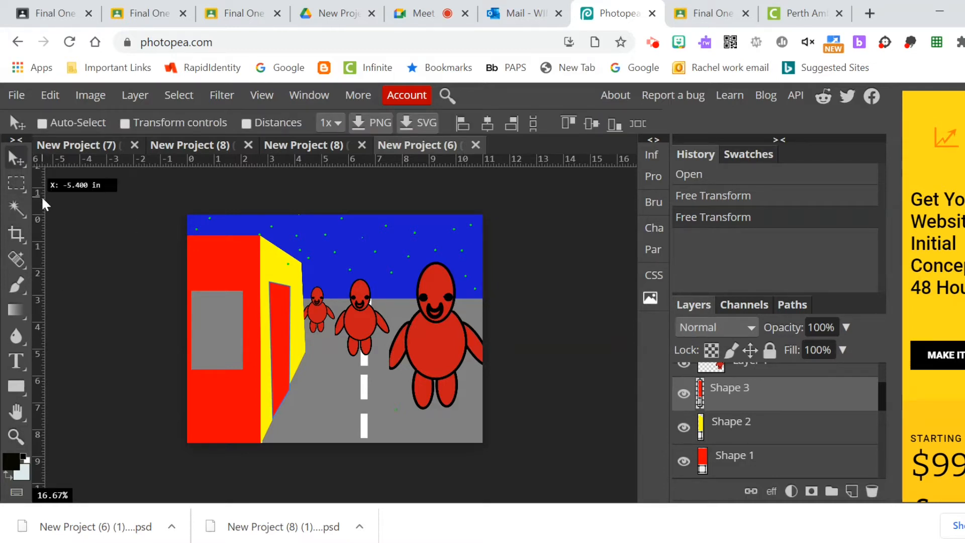
left_click_drag(42, 199, 269, 218)
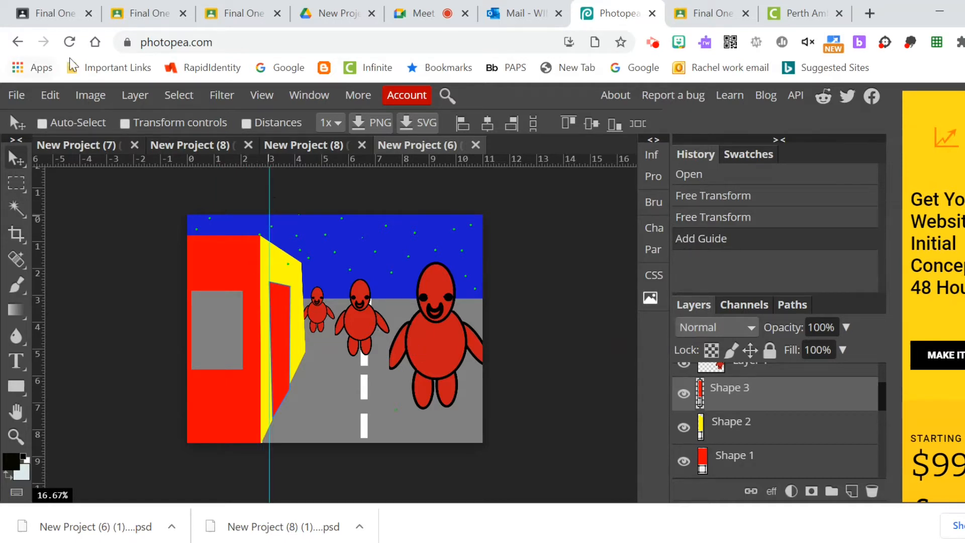
left_click(60, 94)
mouse_move(147, 495)
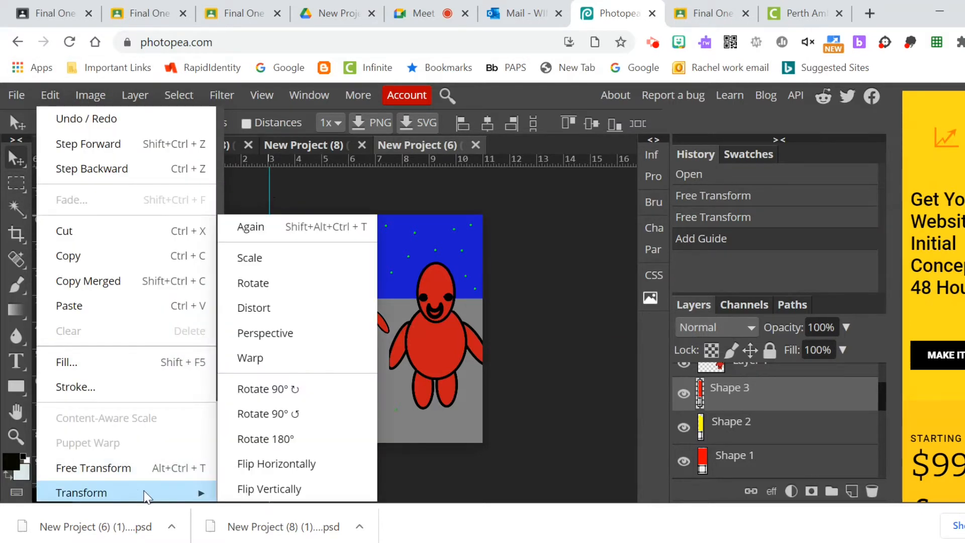
left_click(270, 308)
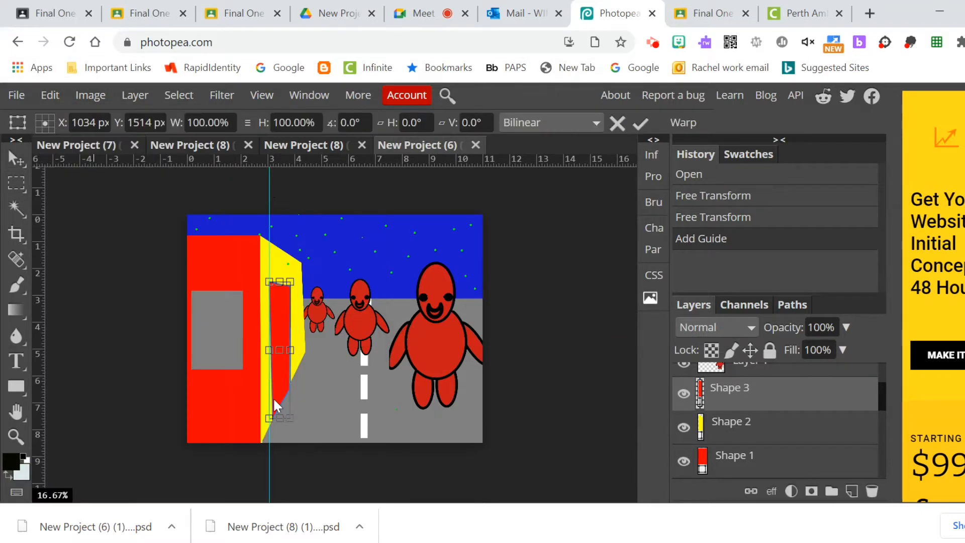
left_click_drag(269, 417, 265, 427)
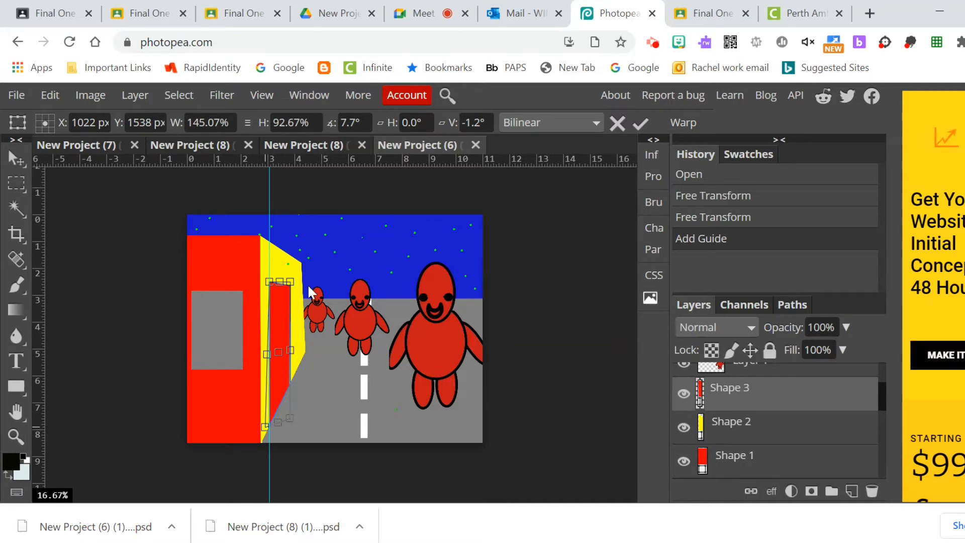
left_click(644, 124)
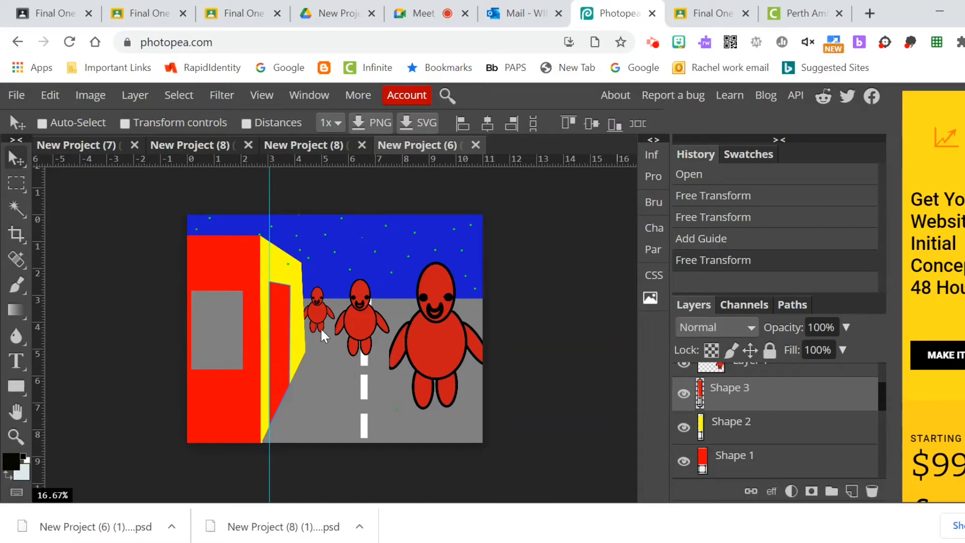
- Add a vertical guide at the yellow side wall's far edge and distort Shape 2's far upper corner so that edge follows the guide
left_click_drag(30, 189, 307, 208)
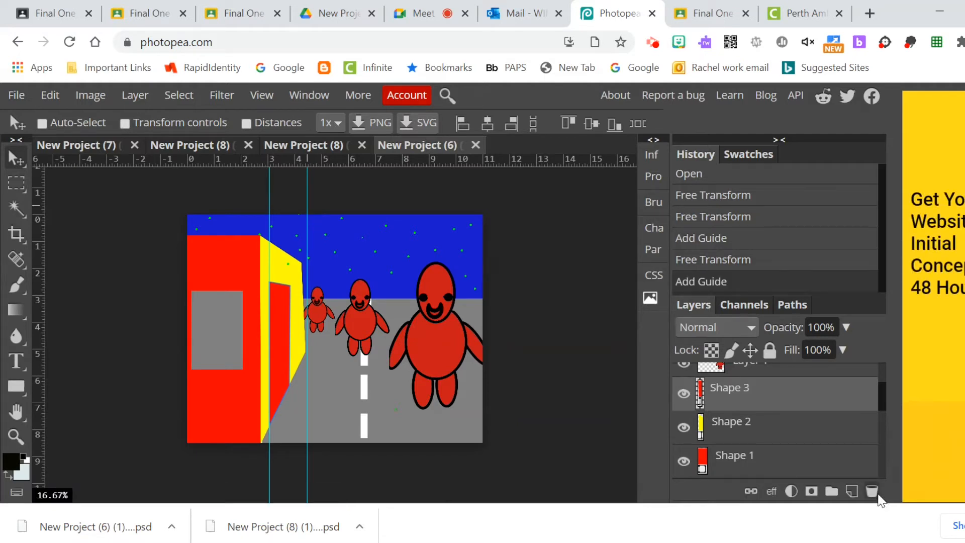
left_click(775, 430)
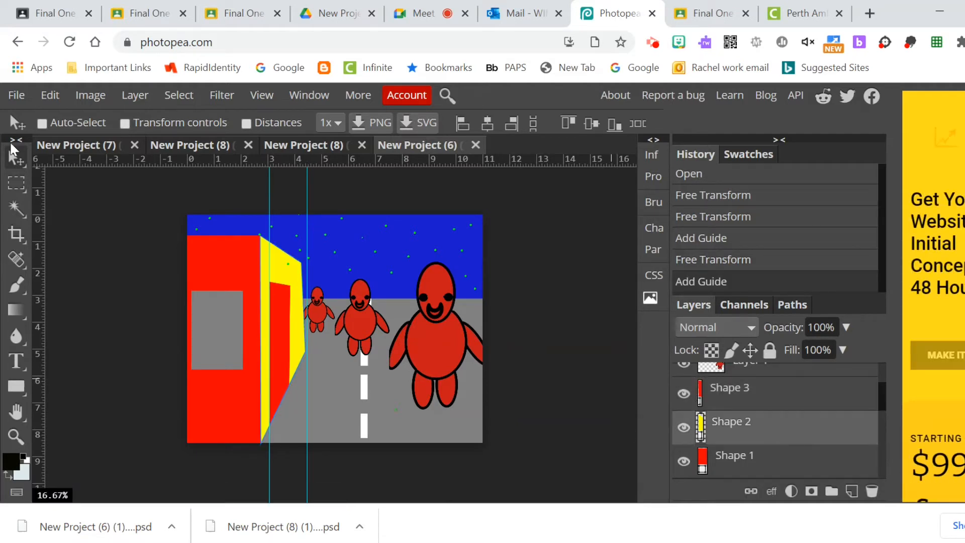
left_click(49, 95)
mouse_move(151, 492)
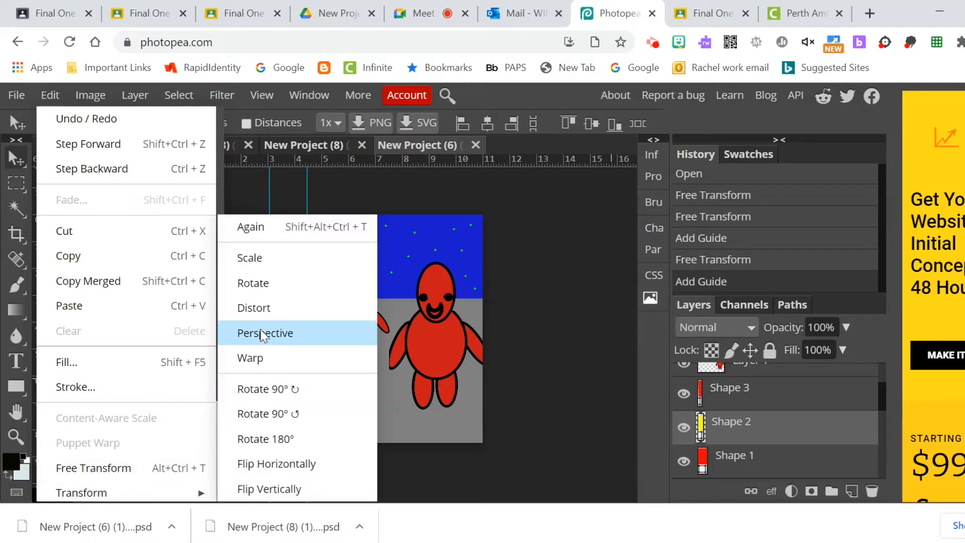
left_click(263, 303)
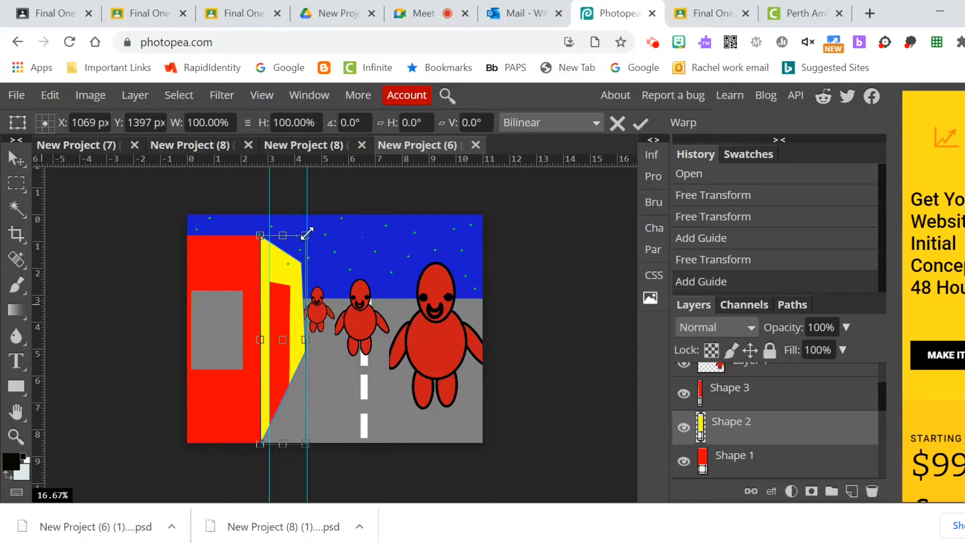
left_click_drag(305, 231, 310, 235)
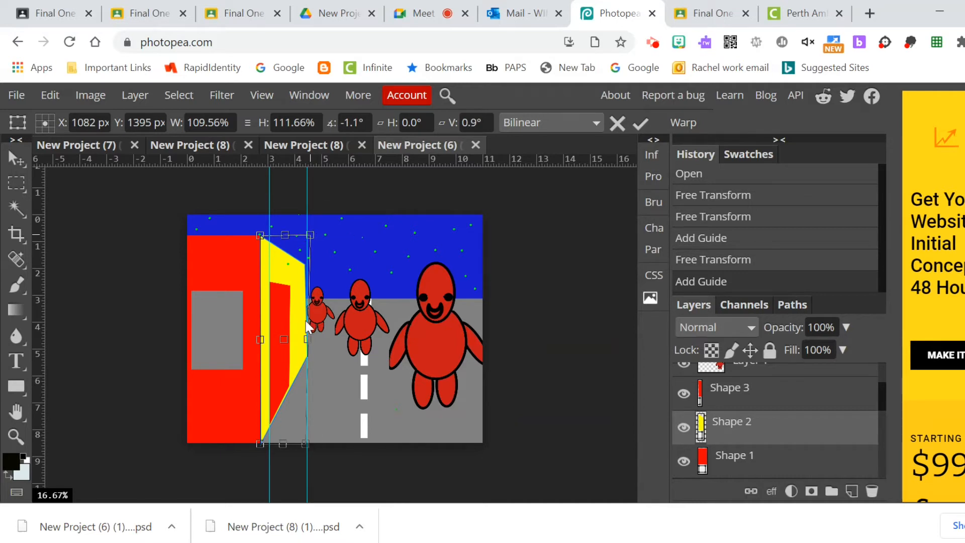
scroll(309, 227, "up", 3)
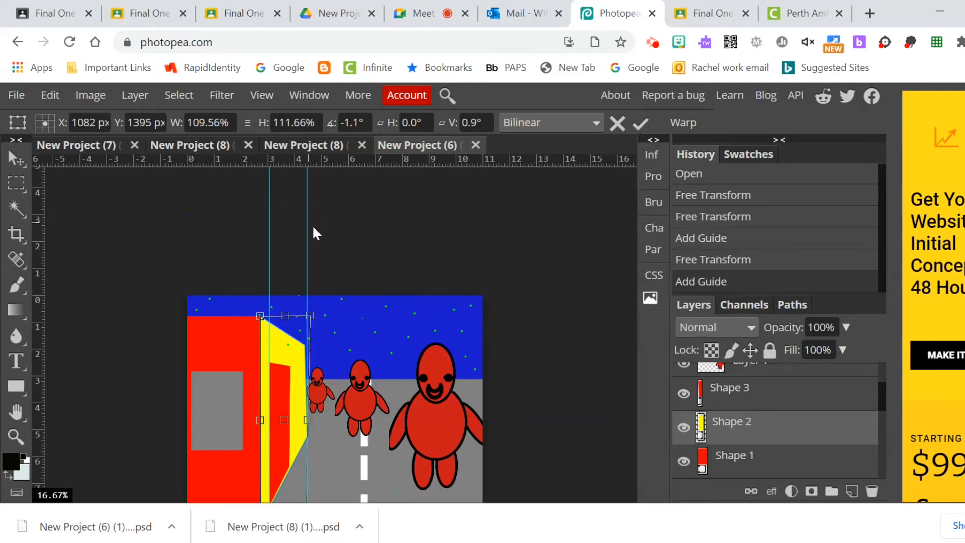
left_click_drag(310, 316, 314, 319)
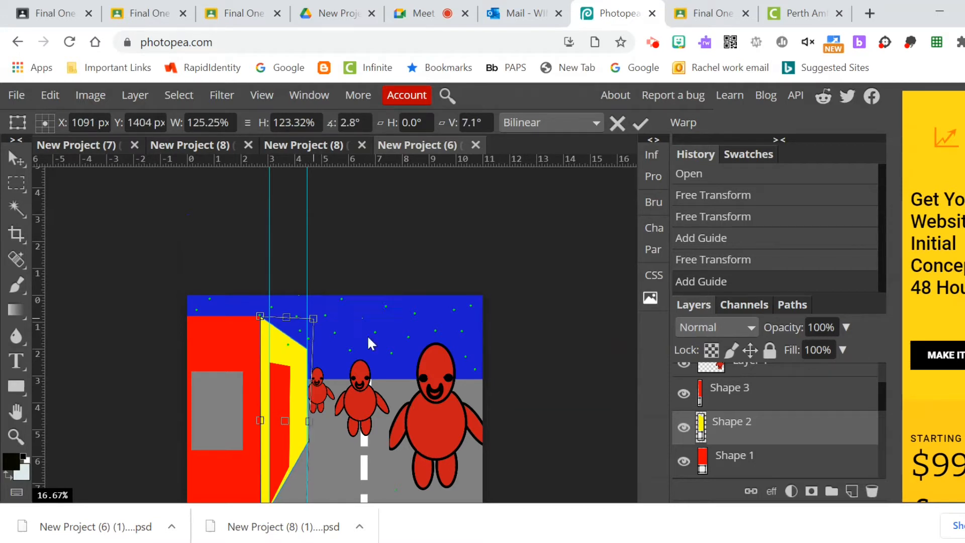
left_click(640, 123)
scroll(522, 219, "down", 3)
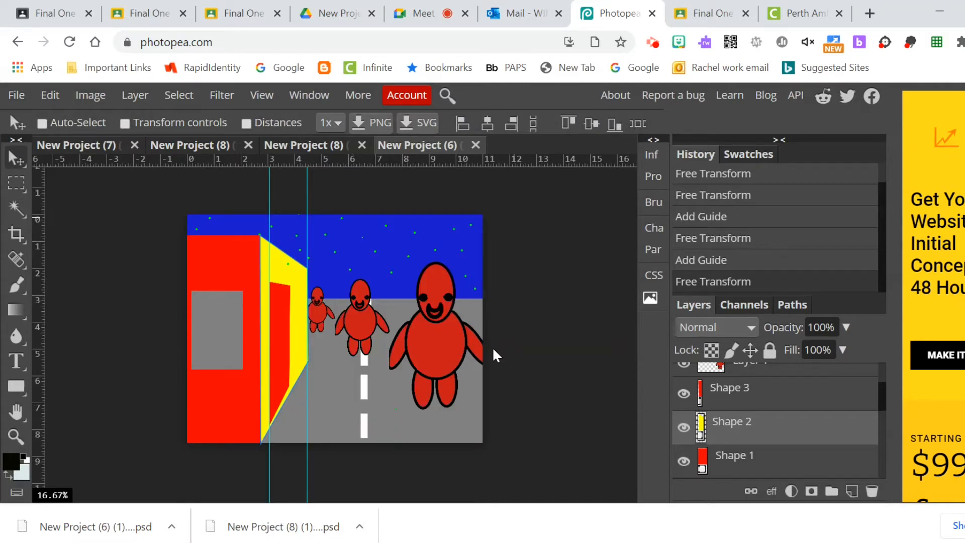
- Merge the white road dash layers, from Shape 4 copy 3 down to the white Shape 4, into a single layer
scroll(749, 452, "down", 3)
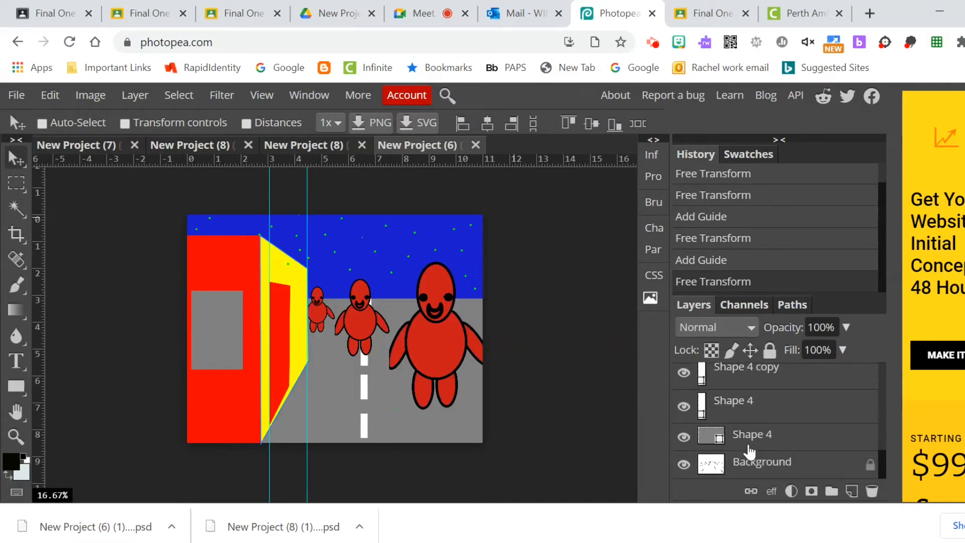
left_click(683, 406)
left_click(683, 406)
scroll(737, 396, "up", 2)
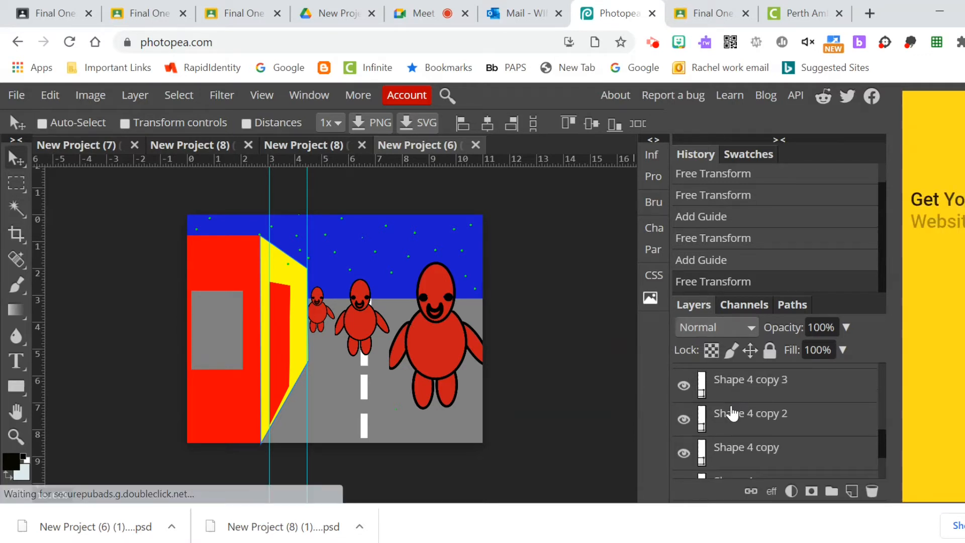
left_click(737, 396)
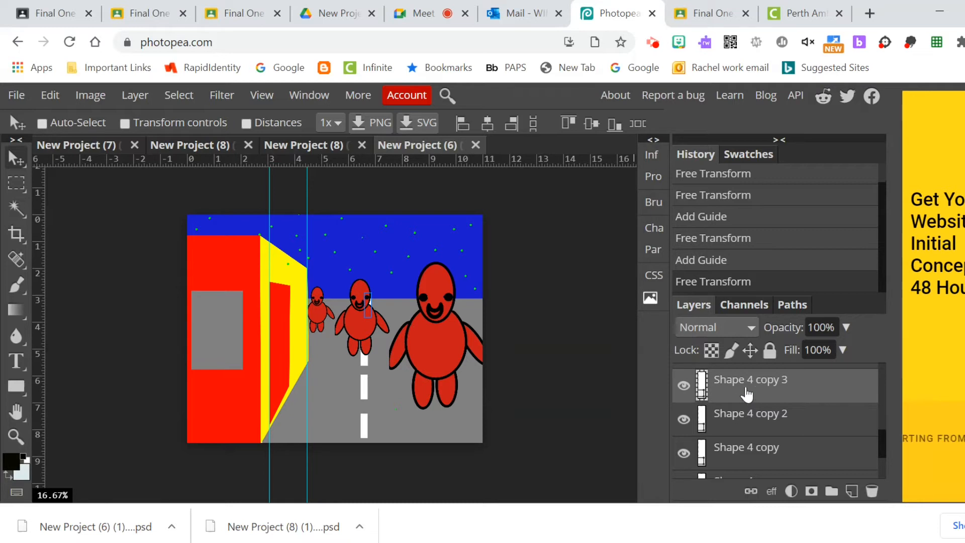
right_click(745, 393)
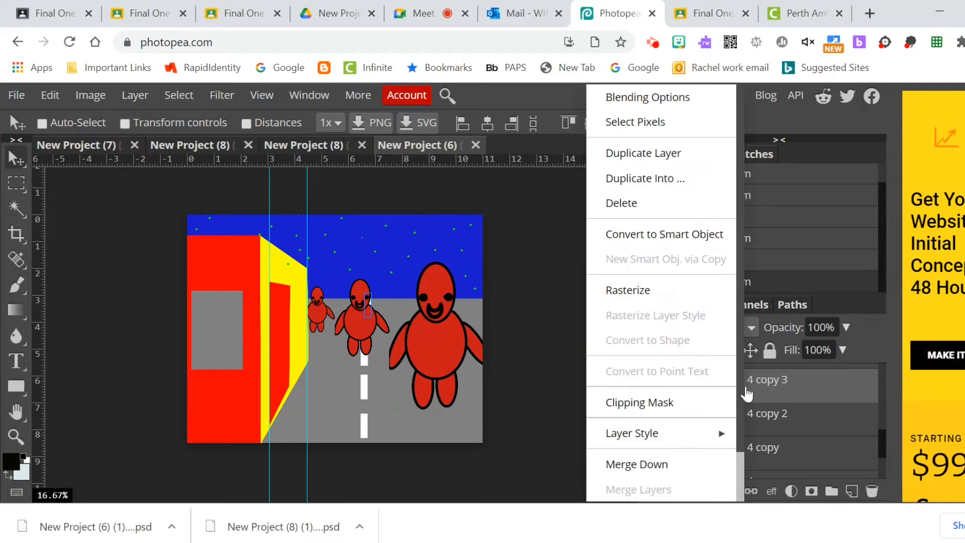
left_click(672, 463)
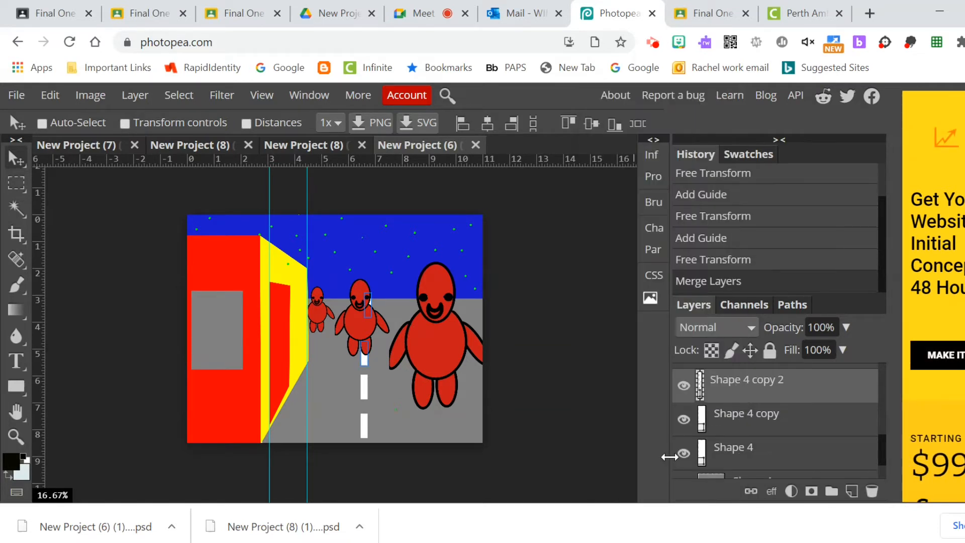
right_click(768, 386)
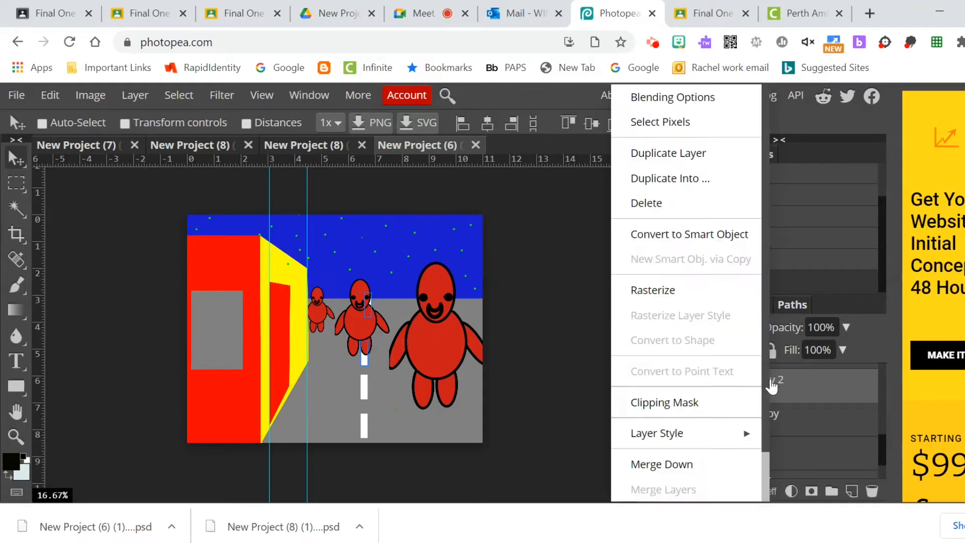
mouse_move(737, 442)
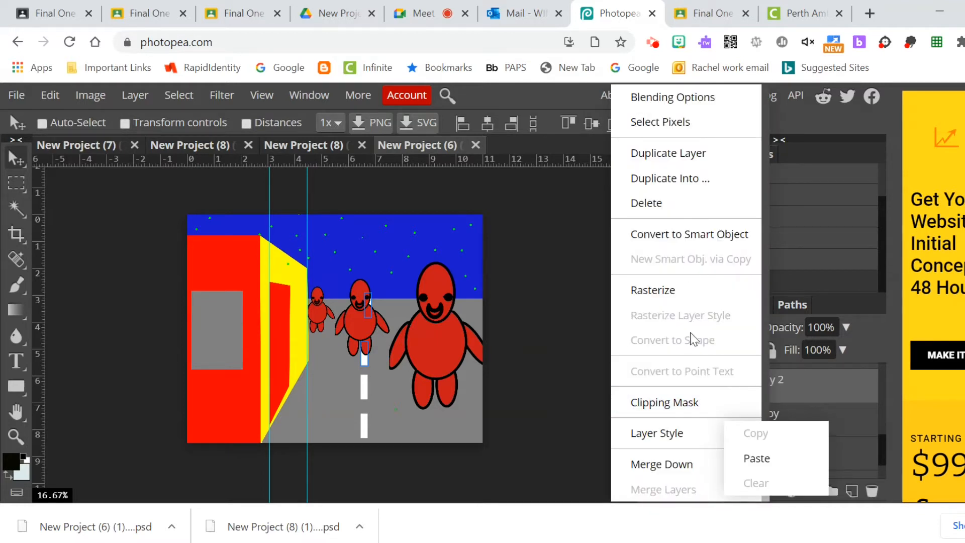
left_click(686, 470)
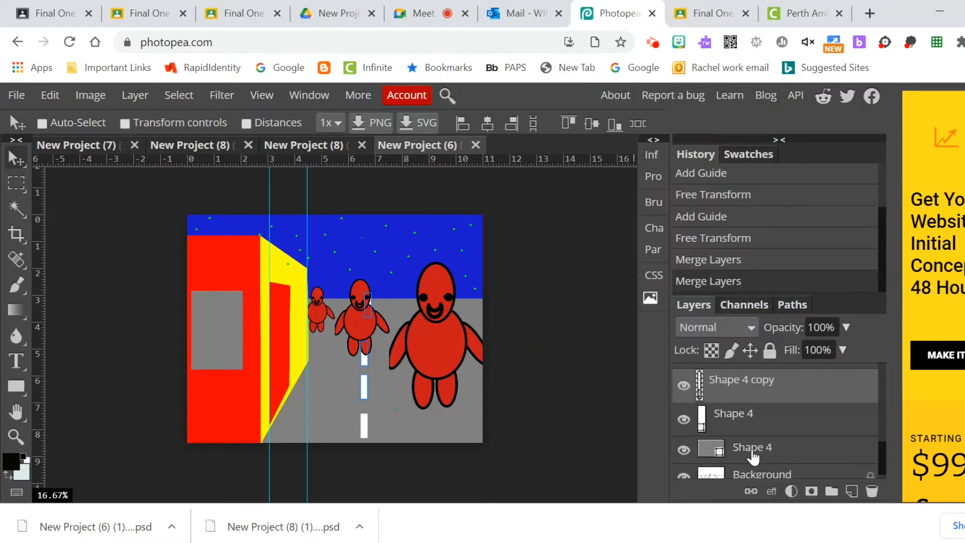
right_click(784, 399)
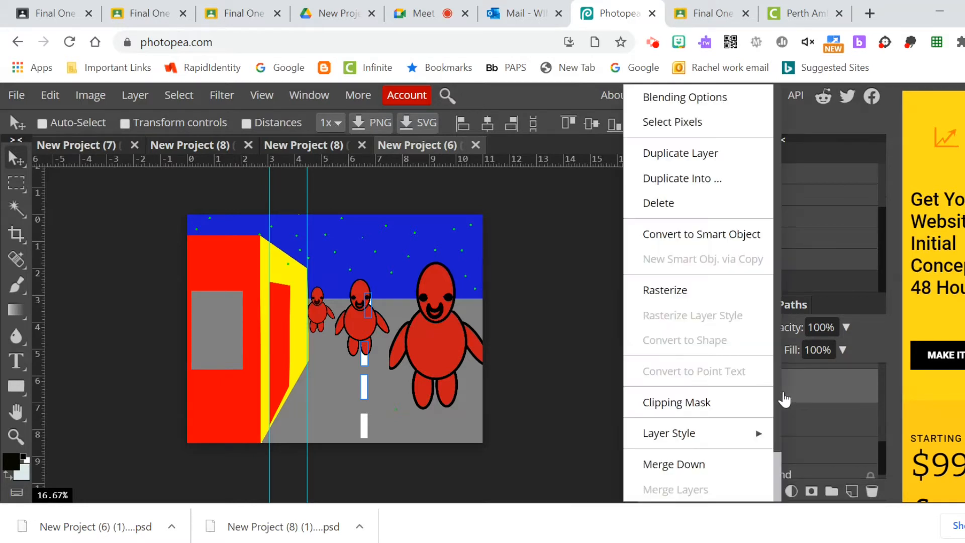
left_click(713, 474)
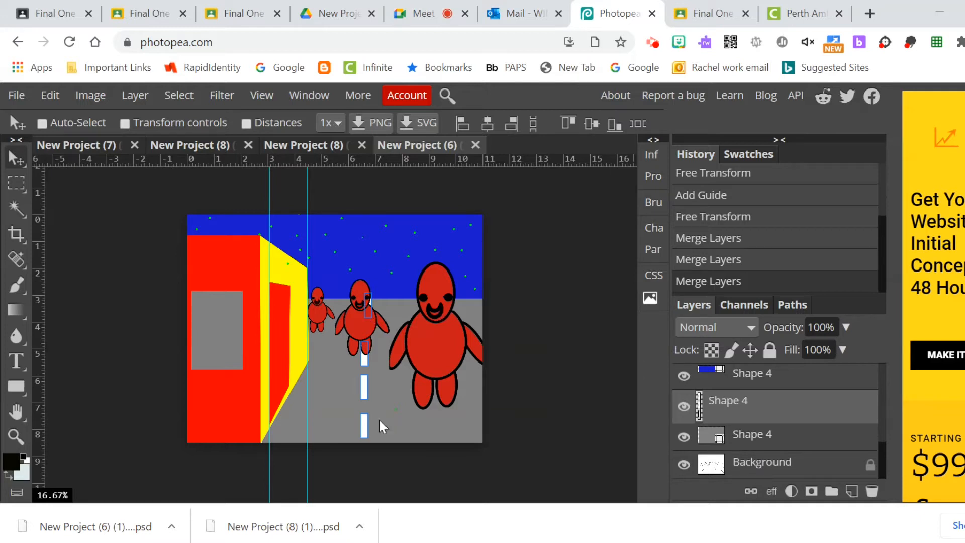
- Apply a Perspective transform to the merged road dashes, widening their near end so they taper toward the horizon
left_click(48, 95)
mouse_move(116, 490)
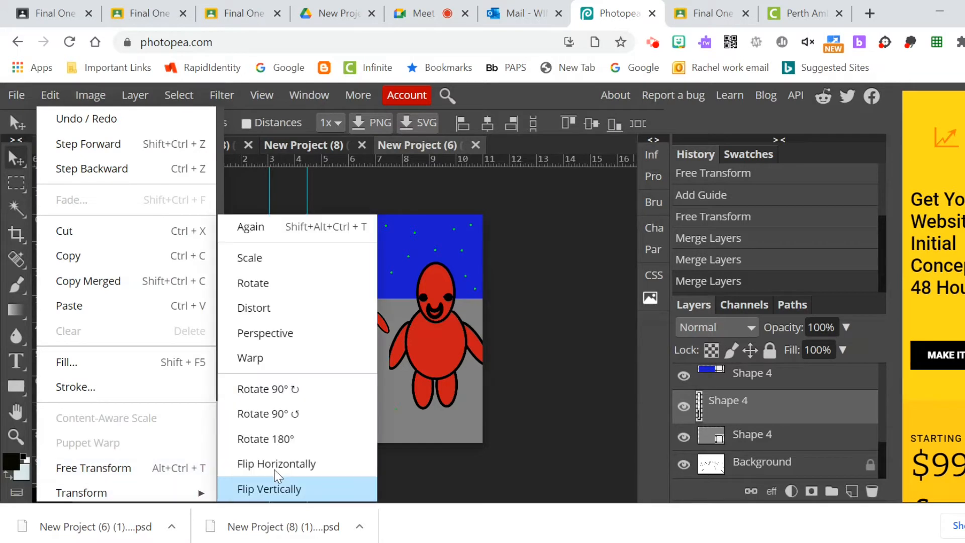
left_click(267, 334)
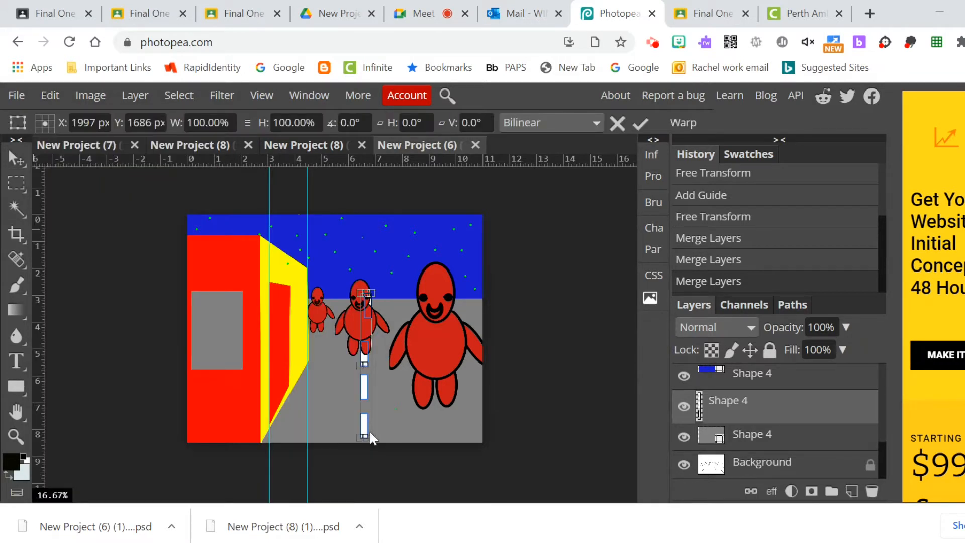
left_click_drag(372, 437, 375, 436)
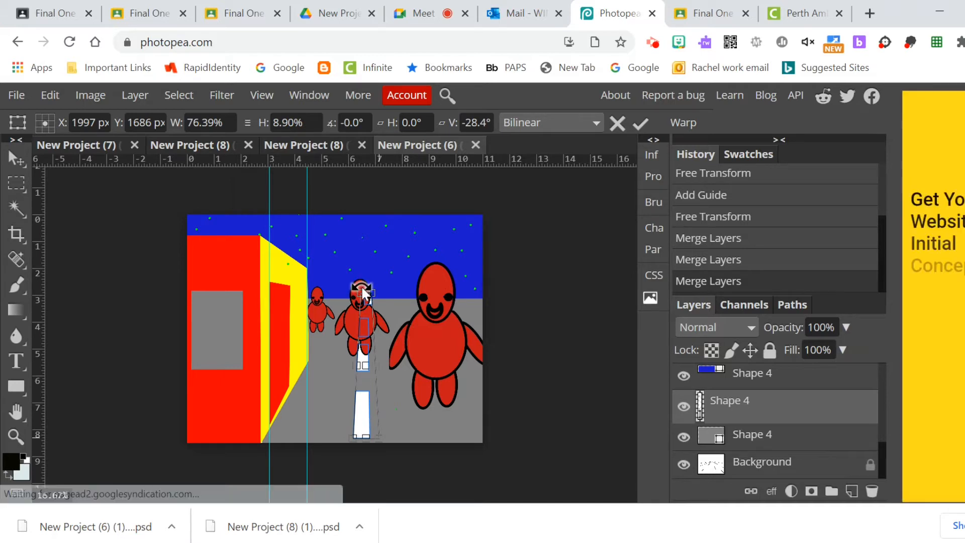
left_click_drag(369, 293, 369, 292)
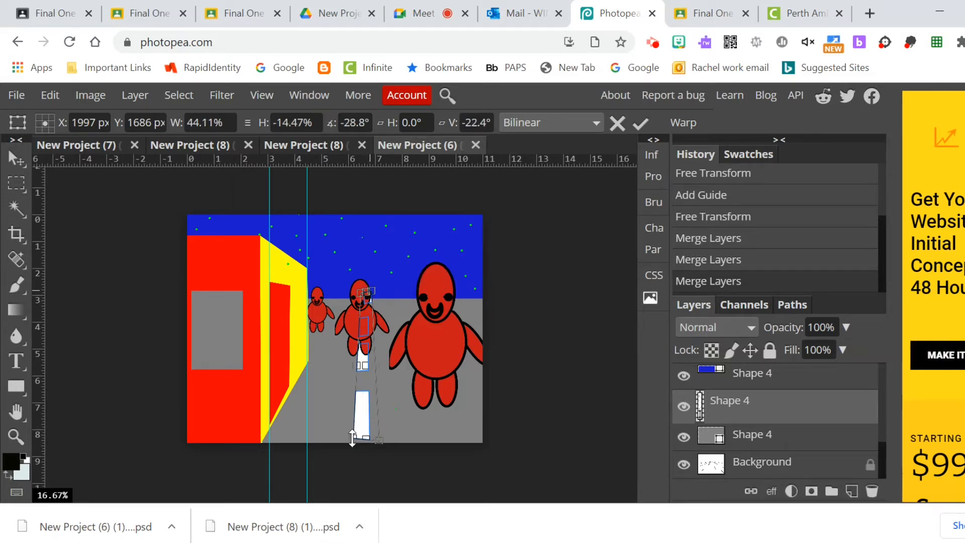
left_click_drag(354, 438, 353, 437)
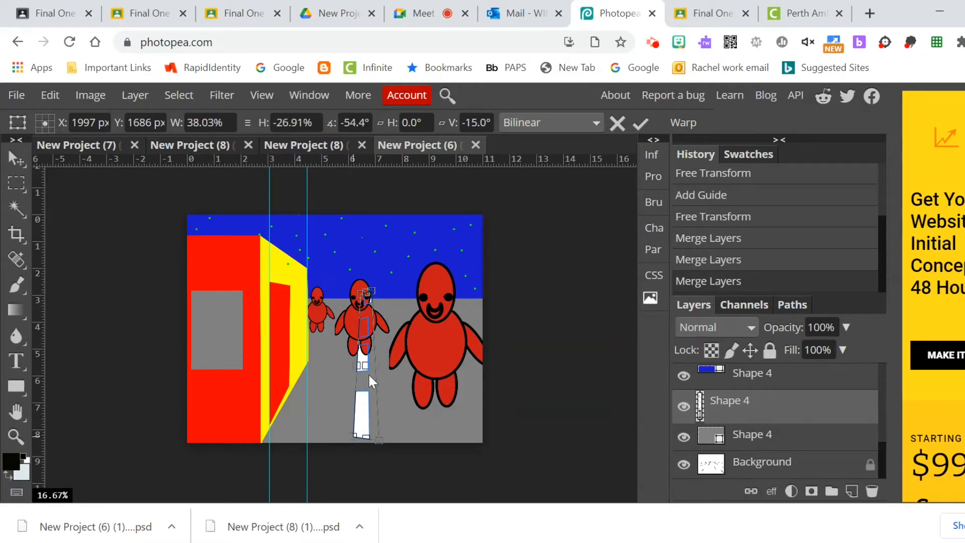
mouse_move(368, 290)
left_mouse_down()
mouse_move(368, 279)
mouse_move(367, 300)
left_mouse_up()
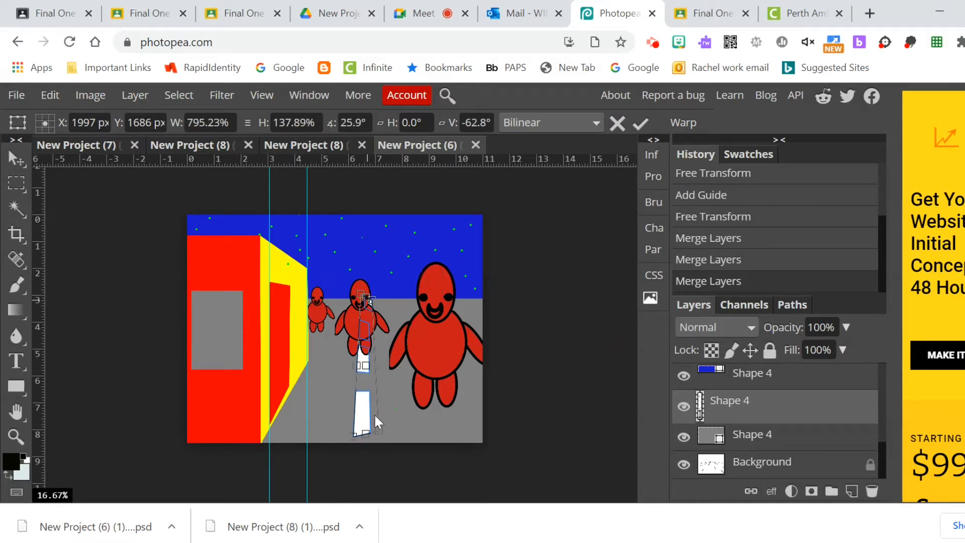
left_click_drag(381, 434, 380, 436)
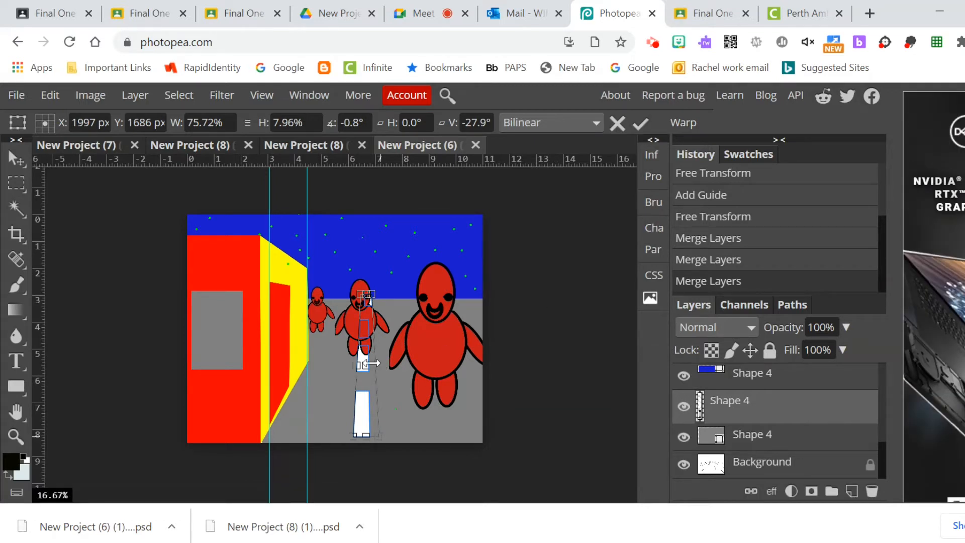
- Widen the road dashes sideways, narrow their far end, and stretch their near end down past the canvas edge
left_click_drag(372, 362, 385, 359)
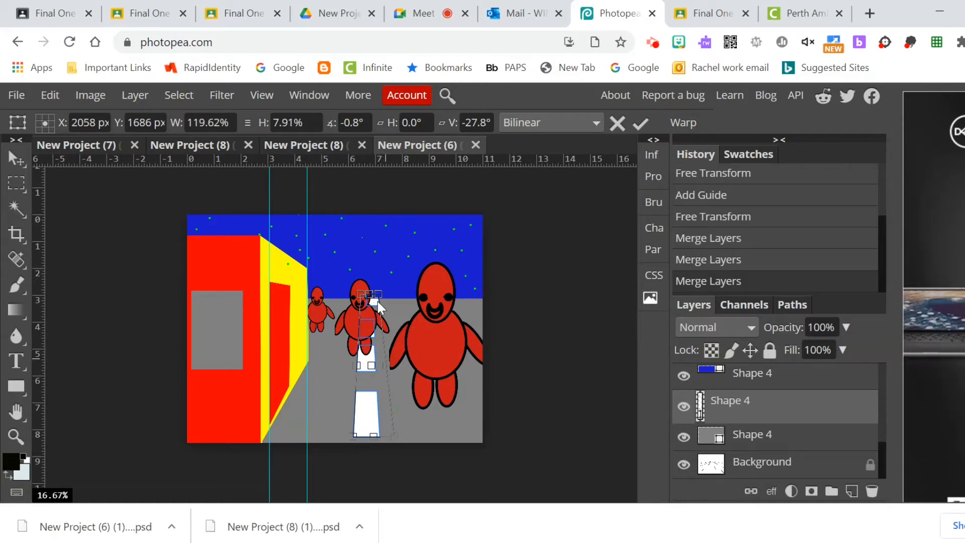
left_click_drag(378, 294, 370, 294)
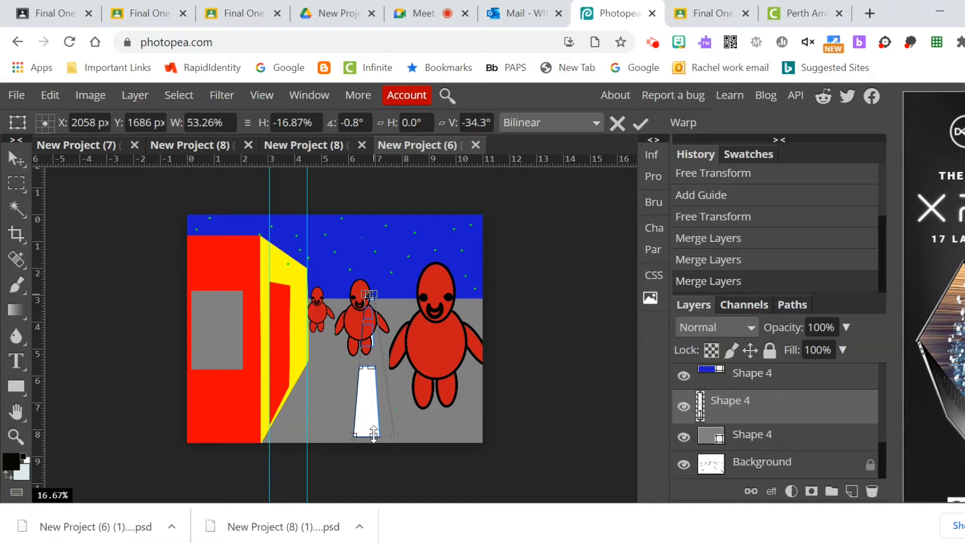
left_click_drag(373, 436, 383, 499)
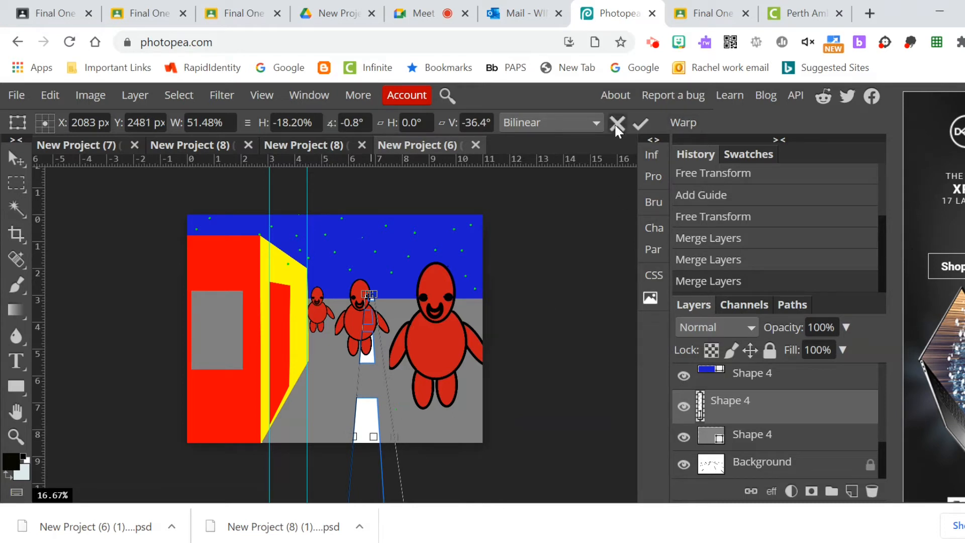
left_click(639, 123)
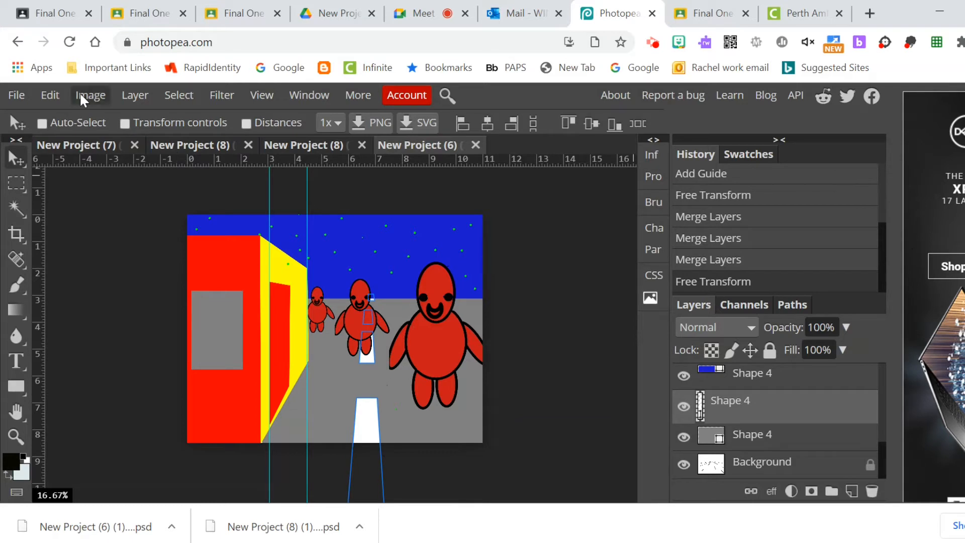
- Scale the road dashes to about 58% width and move them down along the middle of the road
left_click(50, 95)
mouse_move(145, 500)
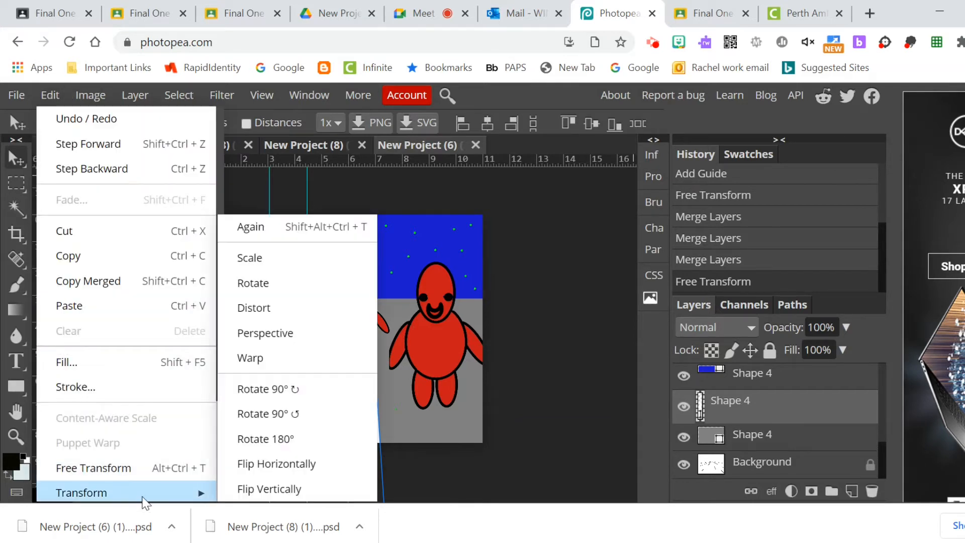
left_click(262, 258)
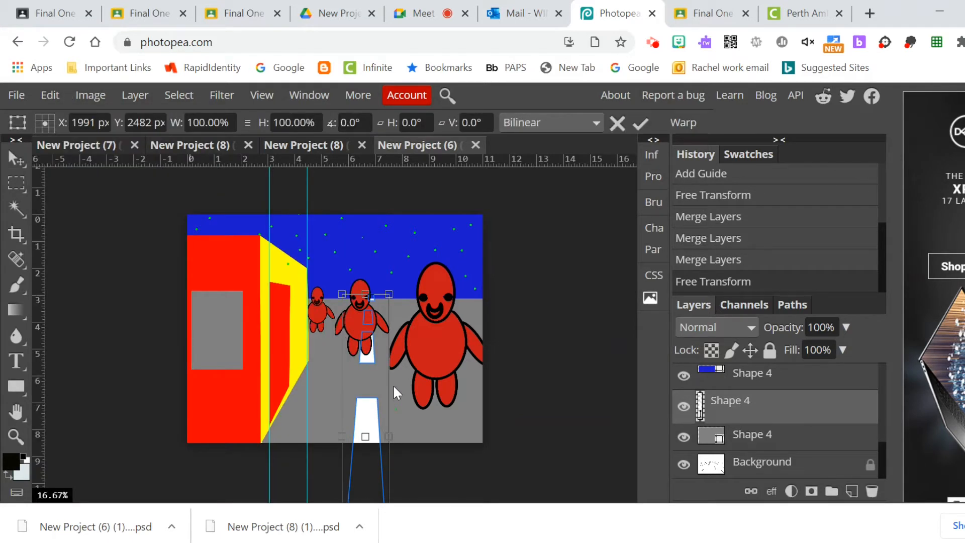
left_click_drag(387, 436, 368, 437)
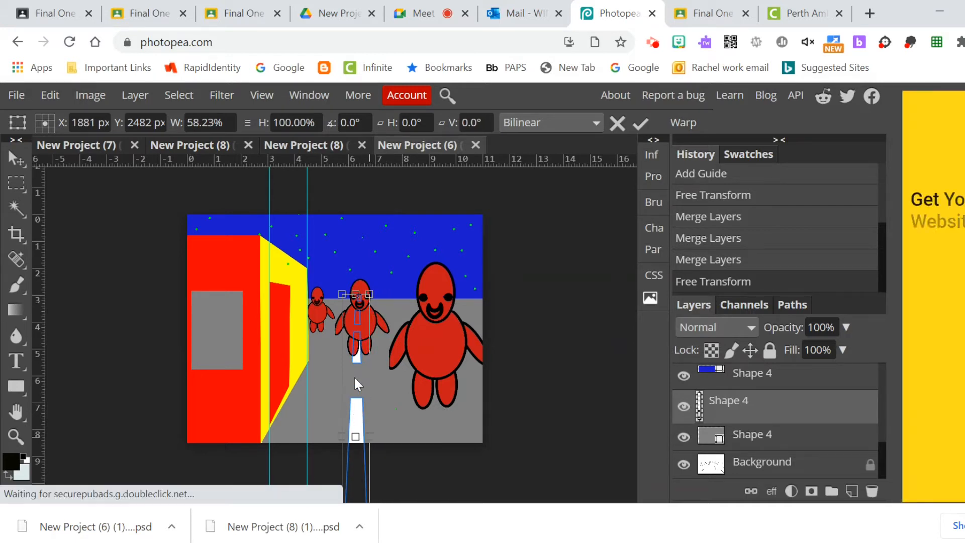
left_click_drag(358, 388, 365, 420)
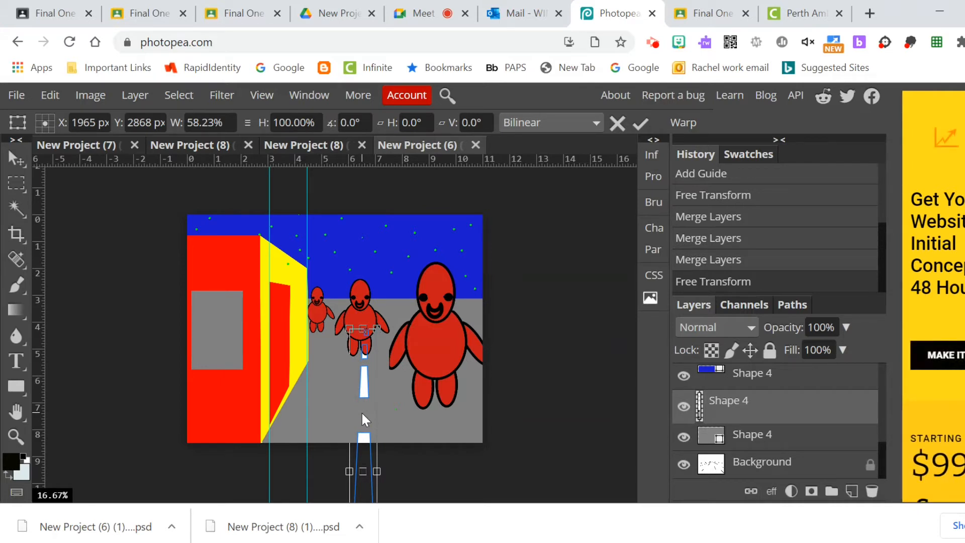
left_click(640, 123)
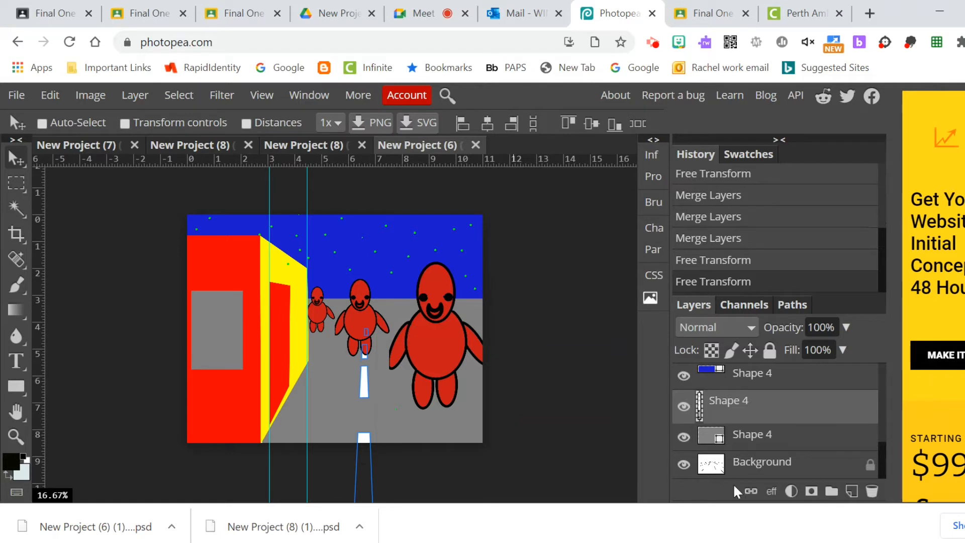
left_click(735, 461)
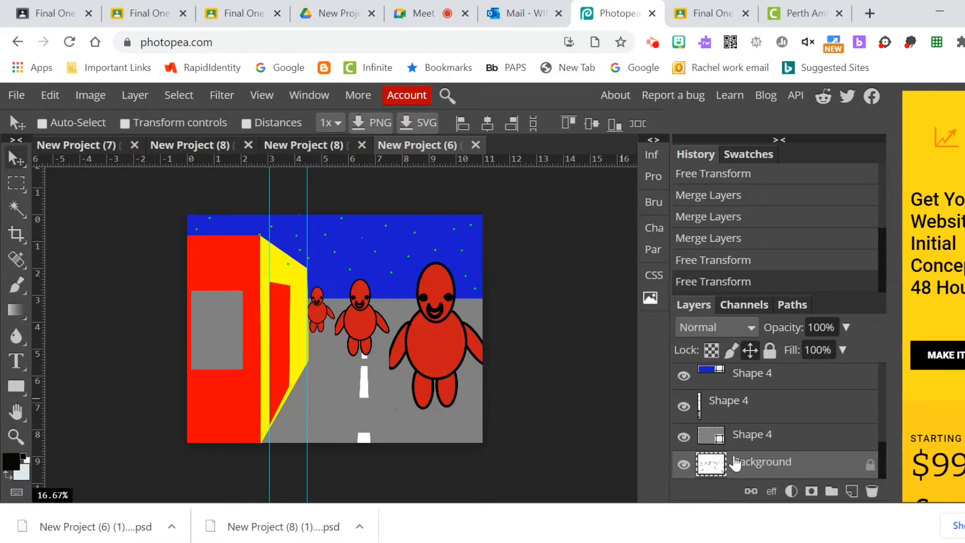
- Duplicate Layer 1, which holds the large red figure, and select the original layer beneath the copy
scroll(788, 472, "up", 5)
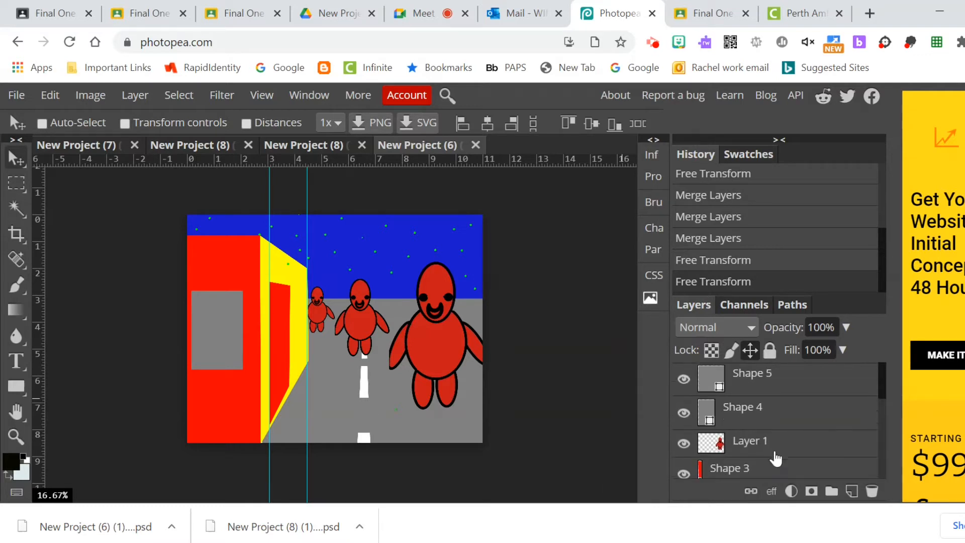
left_click(734, 450)
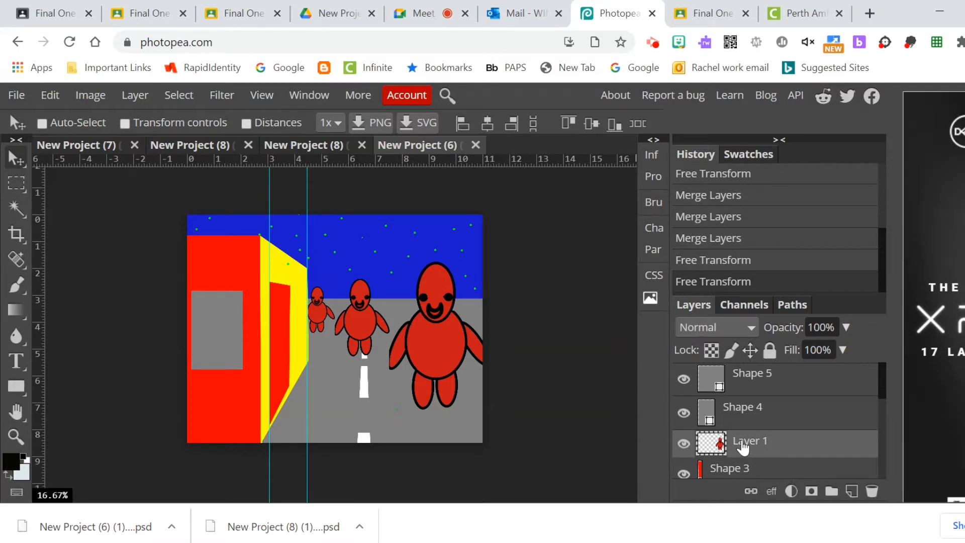
right_click(742, 447)
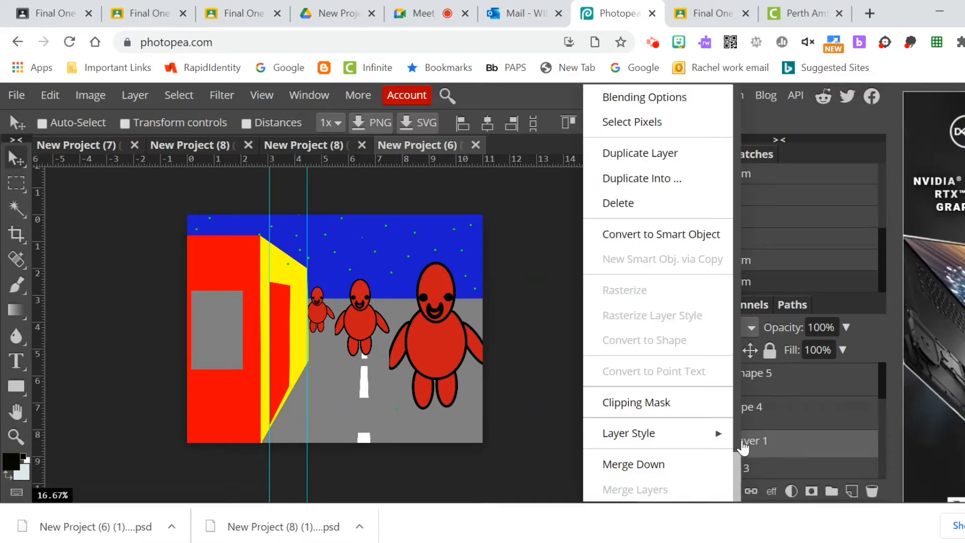
left_click(668, 153)
scroll(776, 462, "down", 2)
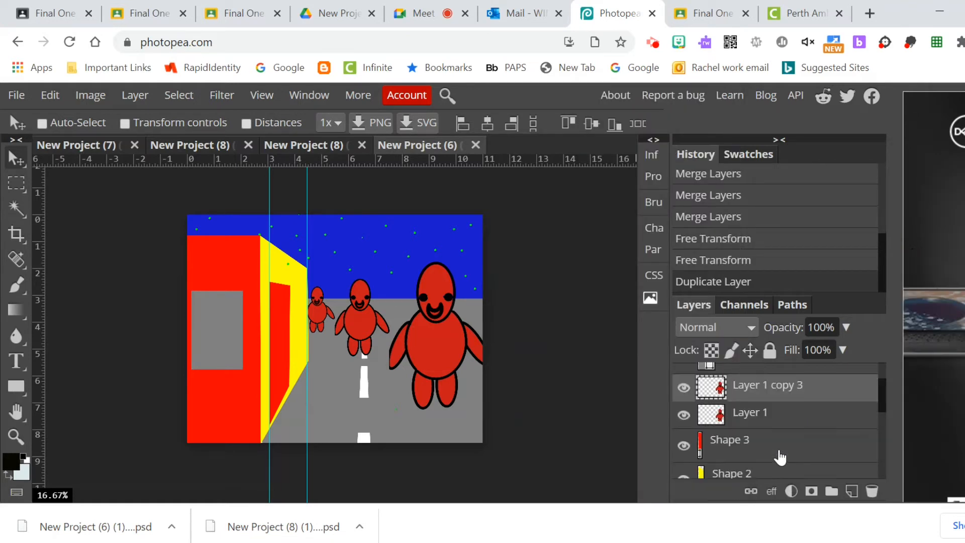
left_click(761, 397)
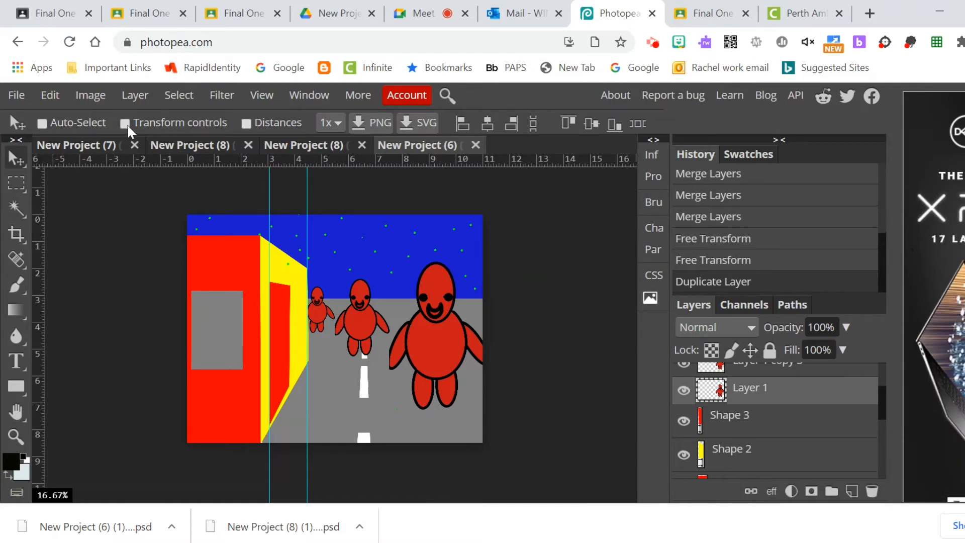
left_click(52, 95)
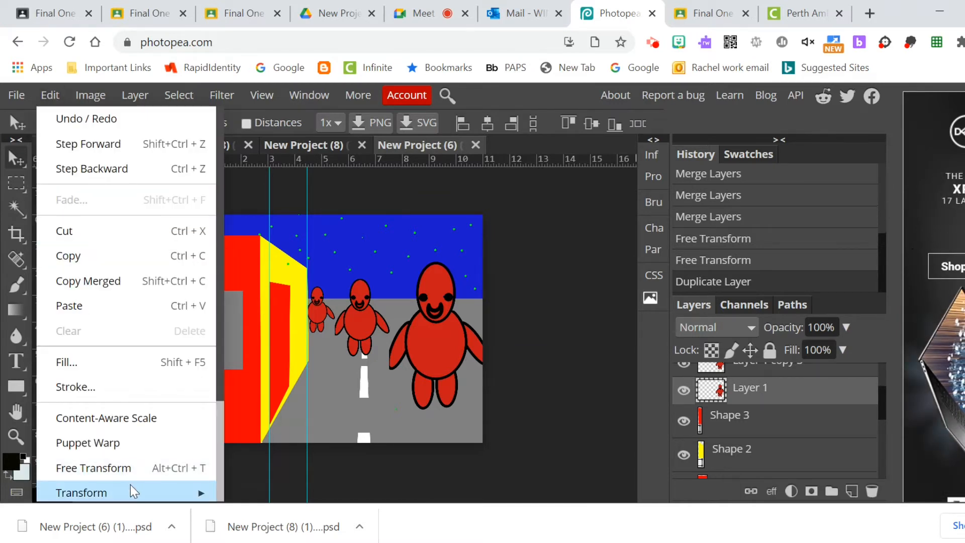
mouse_move(131, 485)
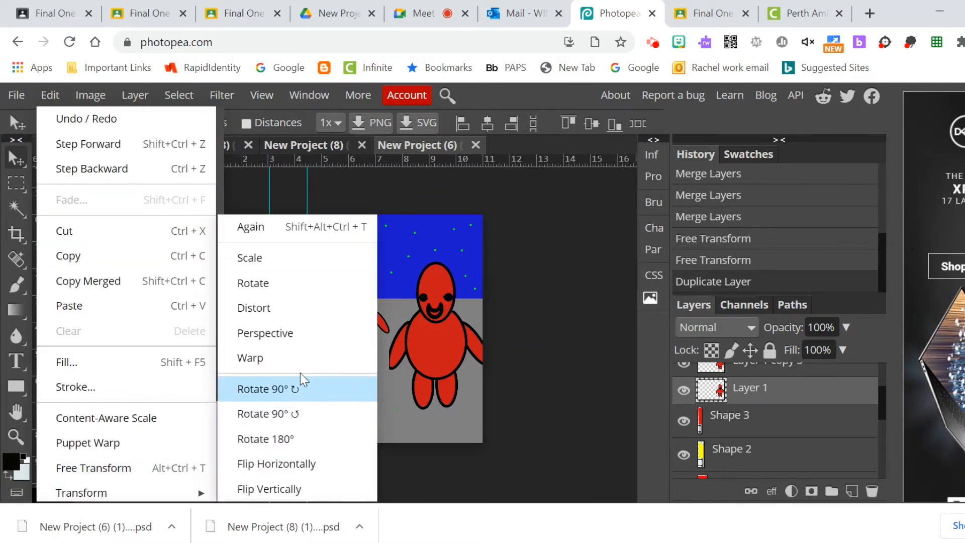
left_click(294, 310)
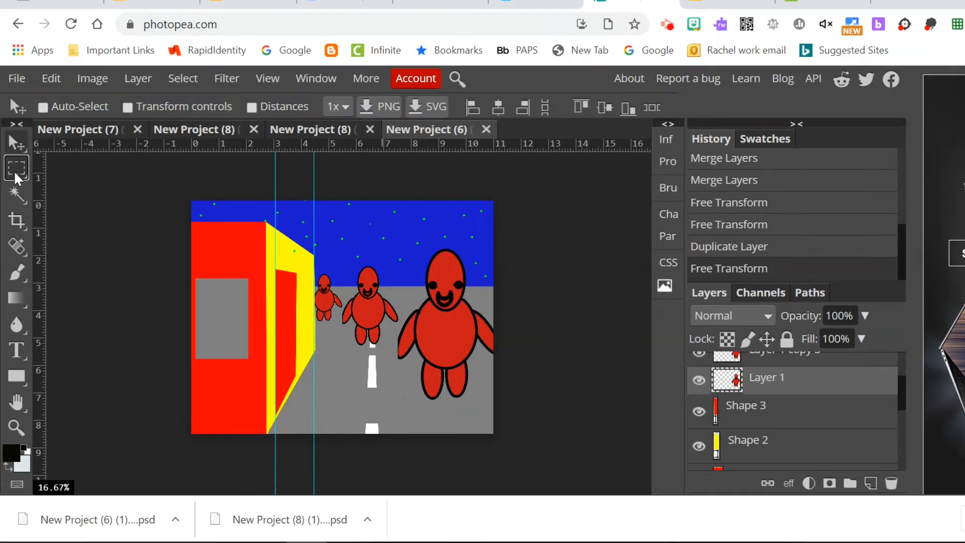
- Make a rectangular selection enclosing the whole large red figure on Layer 1
left_click(17, 184)
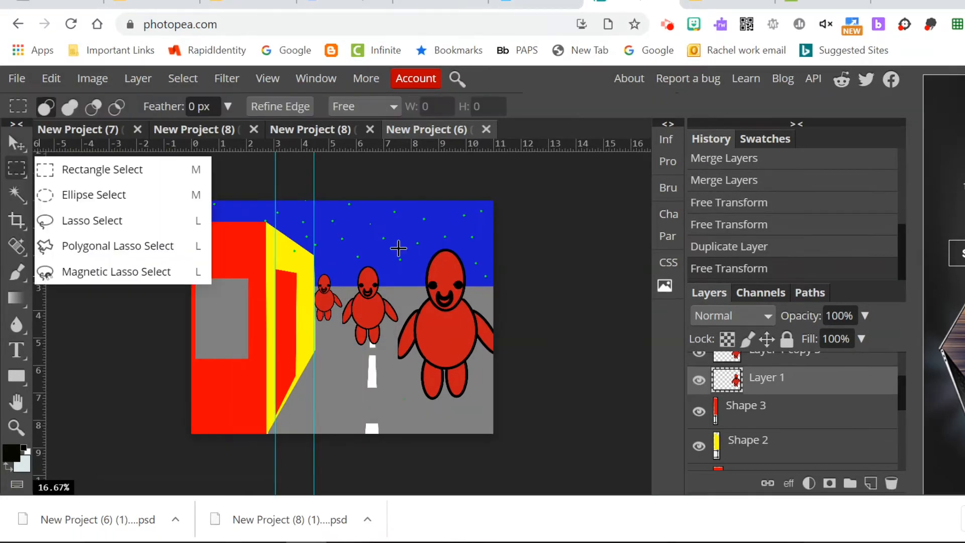
left_click_drag(400, 239, 483, 398)
left_click_drag(383, 237, 496, 418)
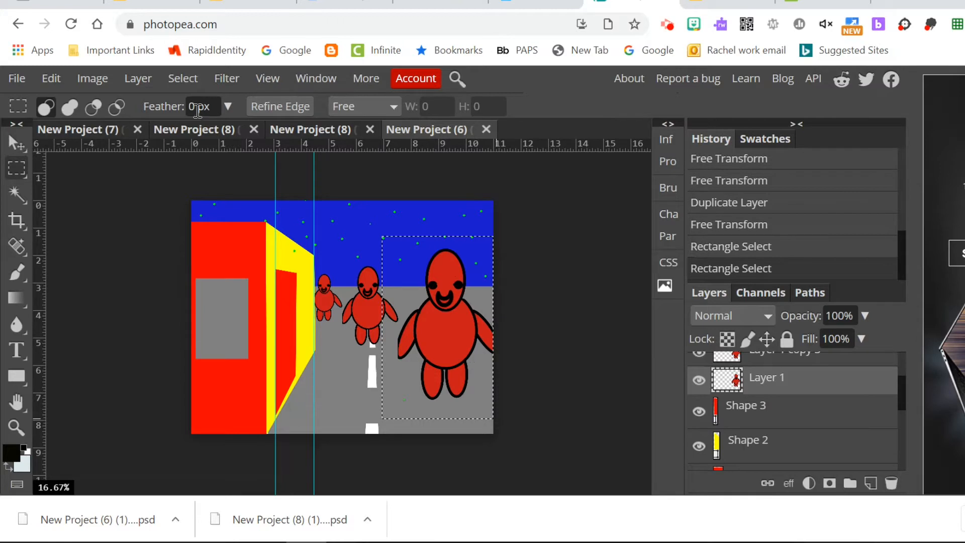
- Start a Distort transform on the selected figure, skewing and flipping it down across the road beside the large figure
left_click(50, 79)
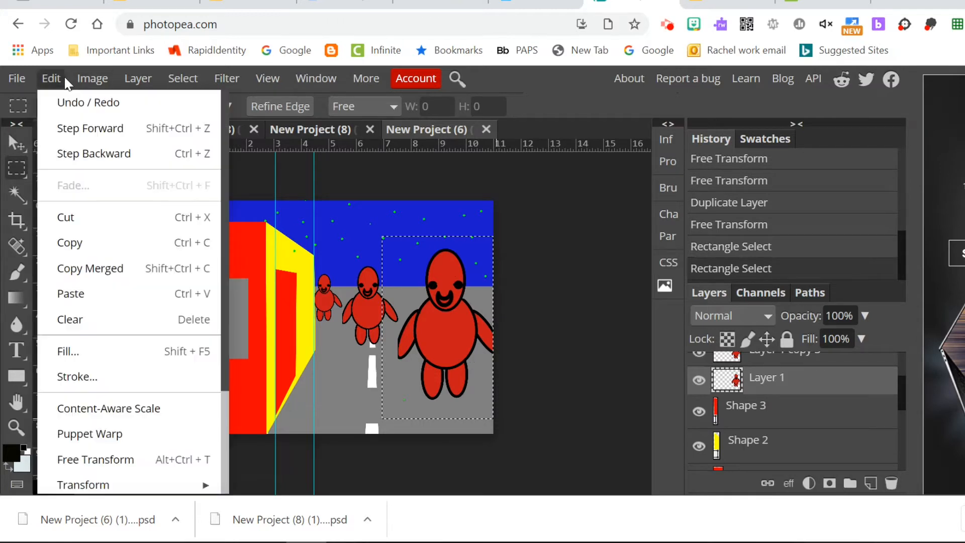
mouse_move(135, 485)
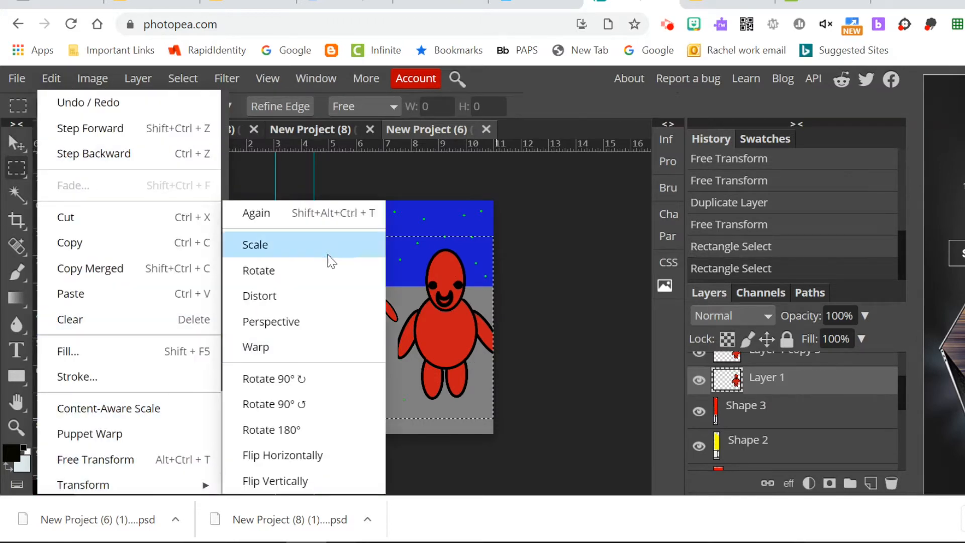
left_click(323, 302)
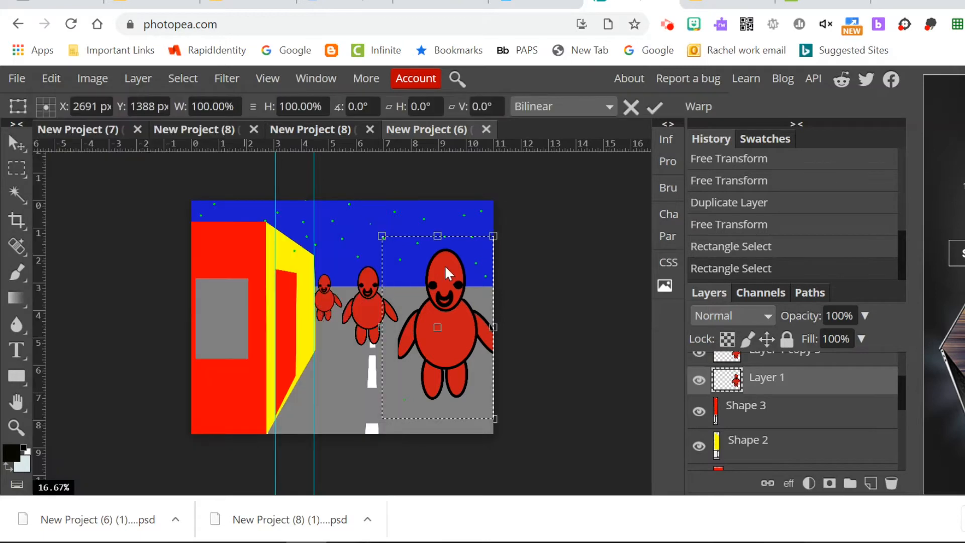
left_click_drag(490, 237, 427, 276)
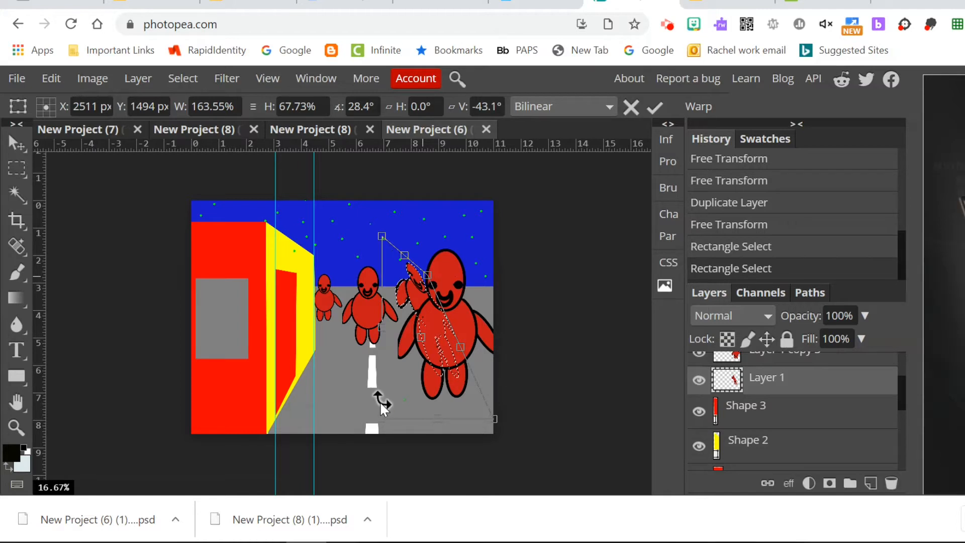
left_click_drag(375, 409, 426, 476)
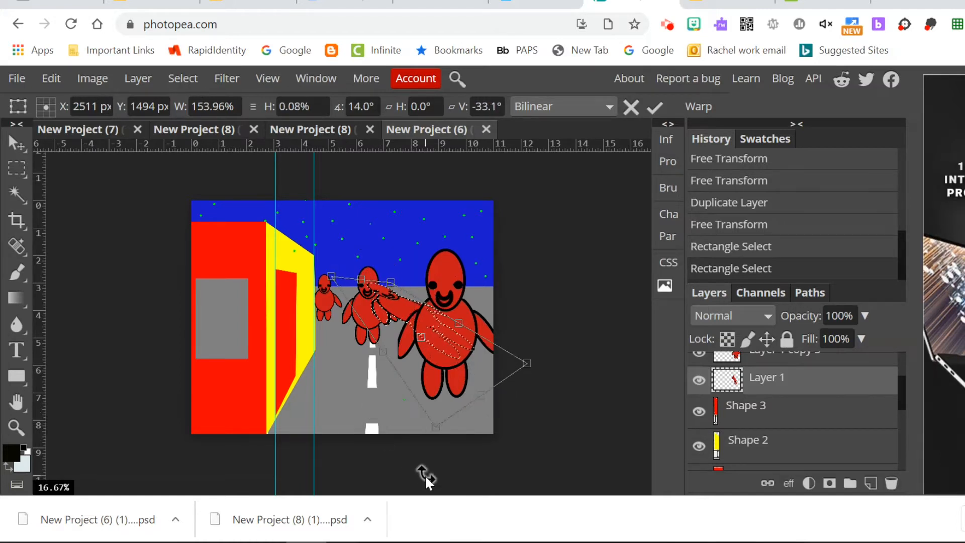
left_click_drag(441, 326, 422, 390)
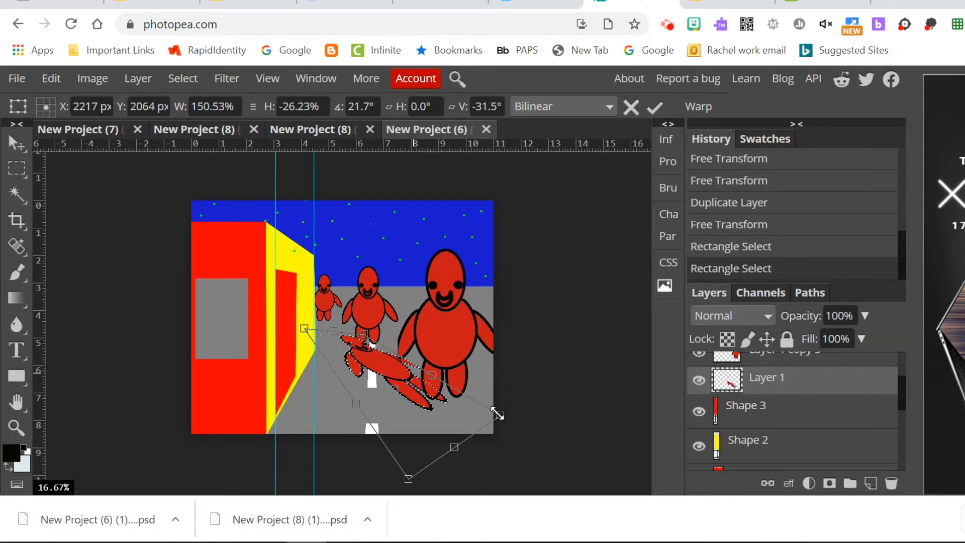
- Shape the distorted figure into a low shadow stretching from the large figure's feet toward the road dashes, apply it and deselect
left_click_drag(506, 427, 502, 405)
left_click_drag(441, 394, 448, 384)
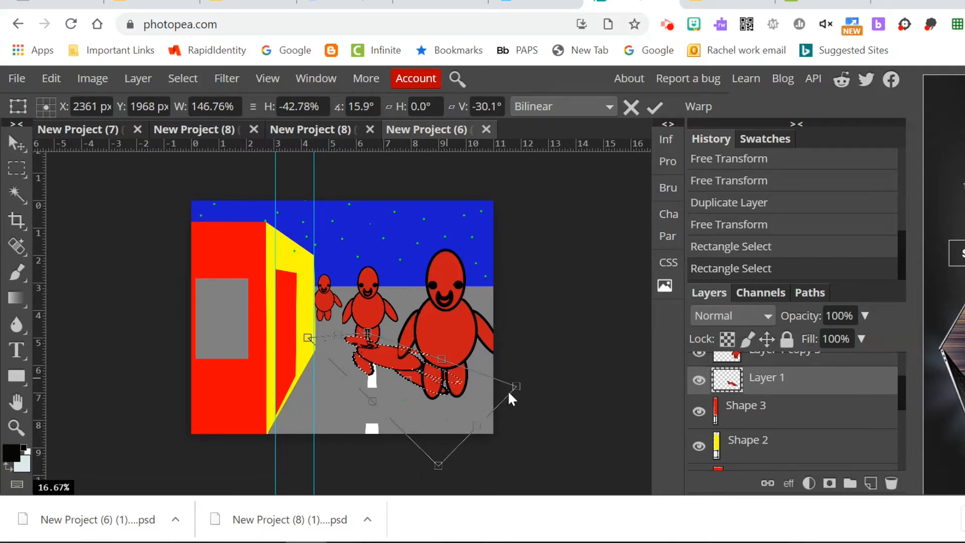
left_click_drag(515, 384, 534, 402)
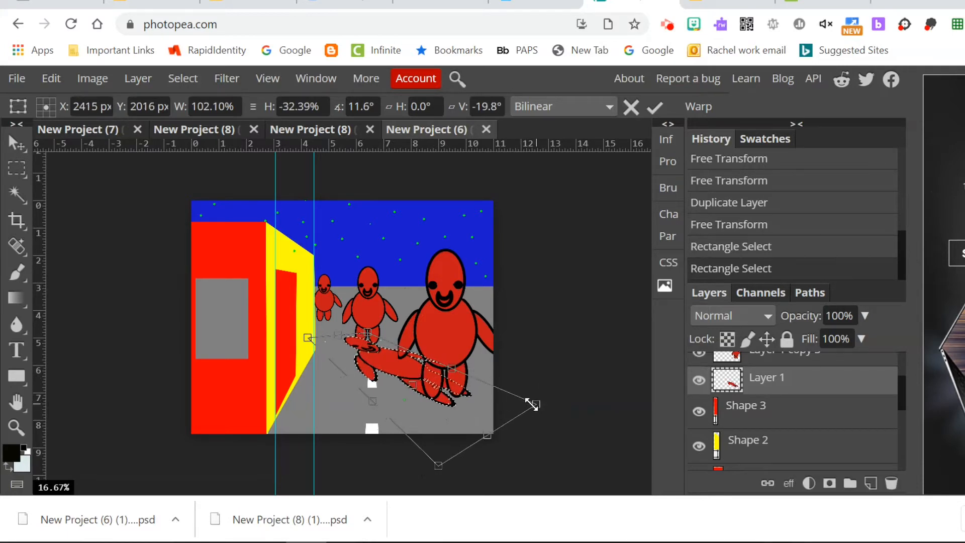
left_click_drag(440, 464, 405, 420)
left_click_drag(340, 334, 362, 351)
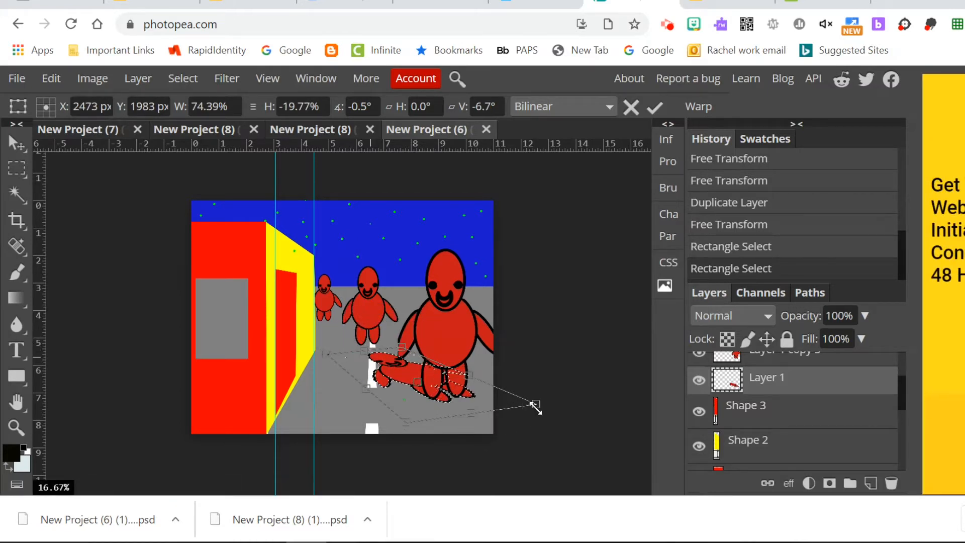
left_click_drag(536, 405, 513, 393)
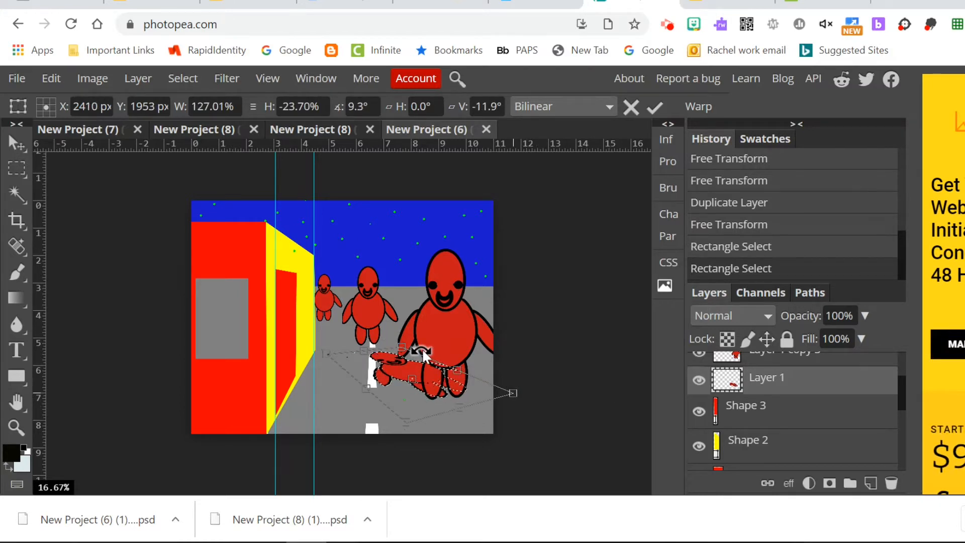
left_click(655, 106)
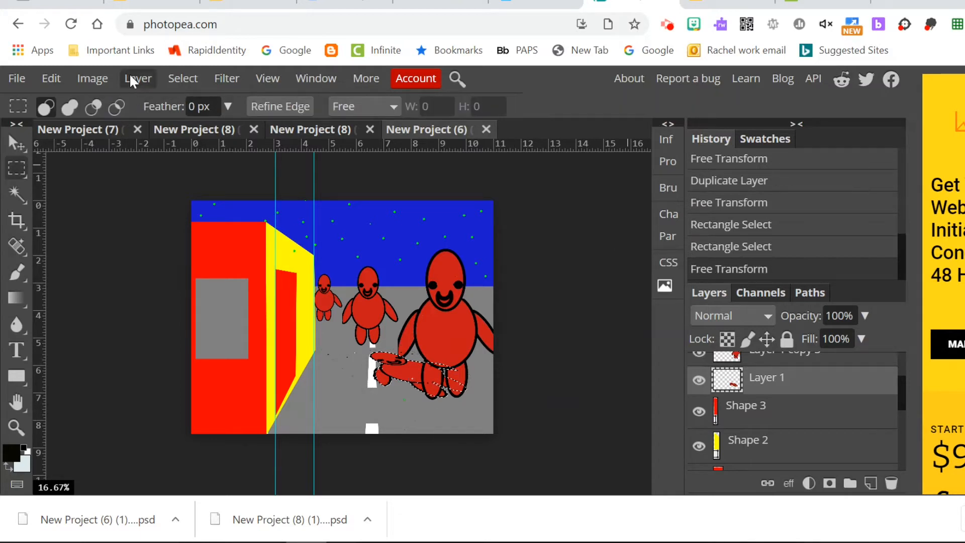
left_click(183, 80)
left_click(194, 128)
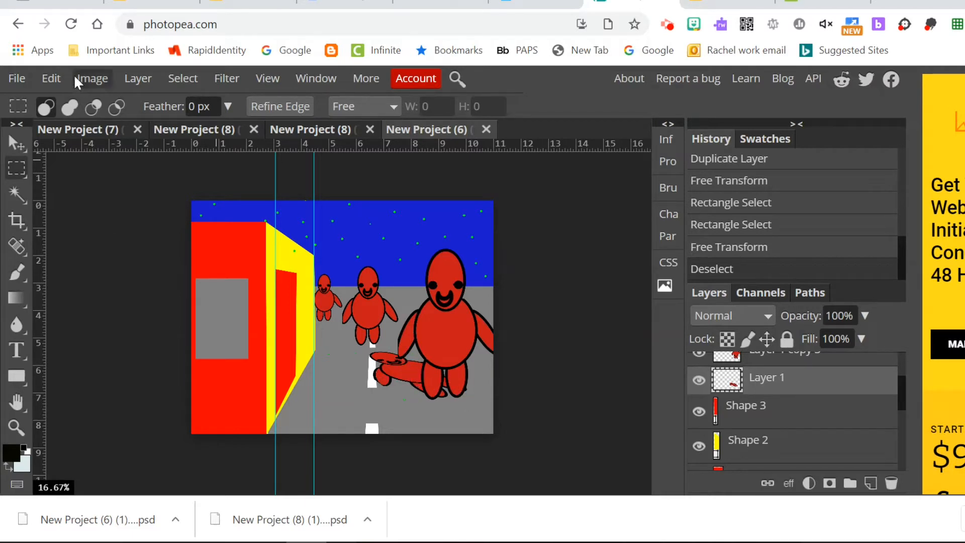
- Apply a black (000000) Color Overlay layer style at 100% opacity to the distorted figure on Layer 1
left_click(138, 79)
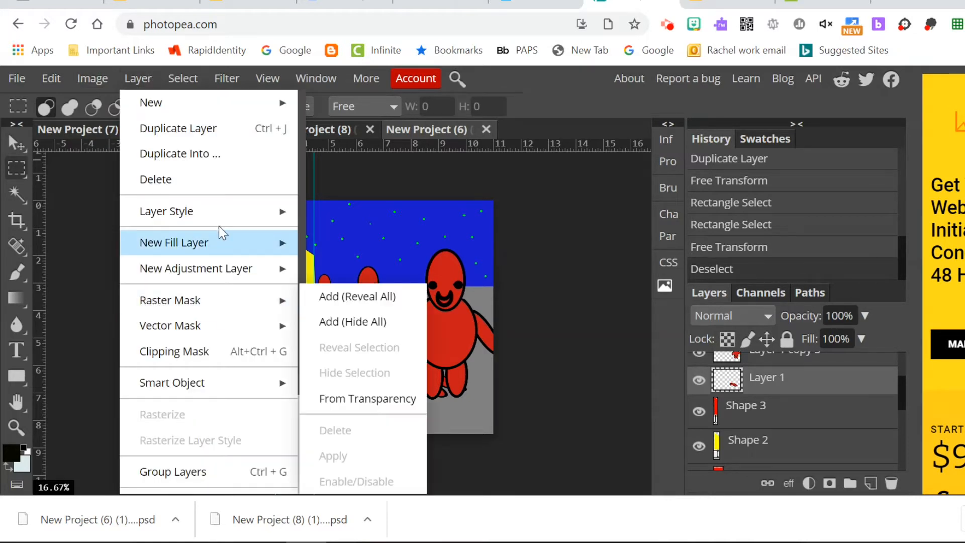
mouse_move(222, 210)
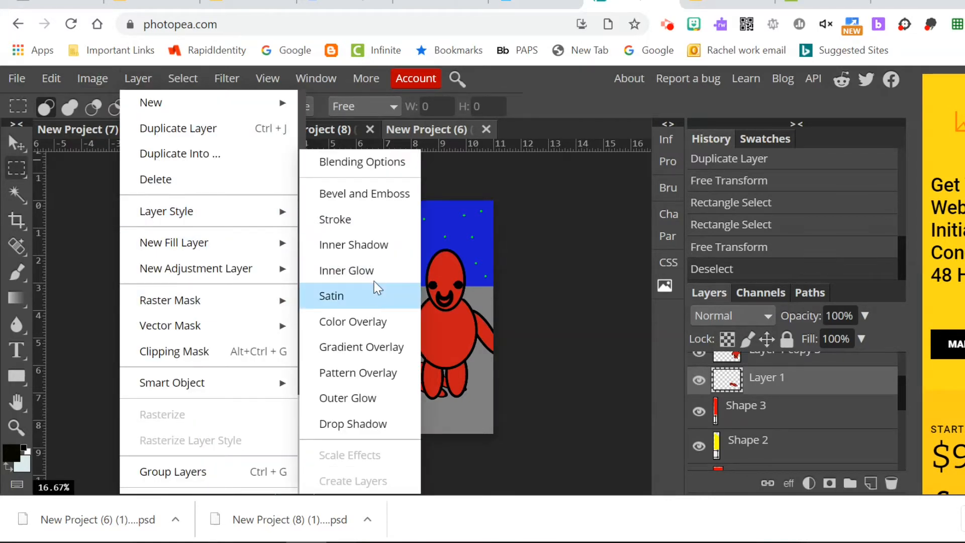
left_click(364, 325)
left_click_drag(414, 201, 864, 117)
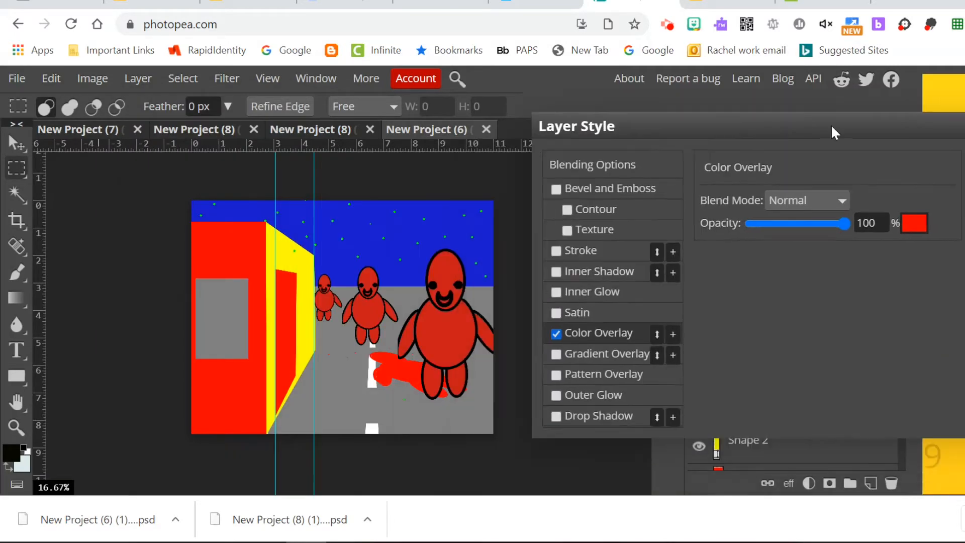
left_click(911, 226)
left_click_drag(543, 327, 899, 171)
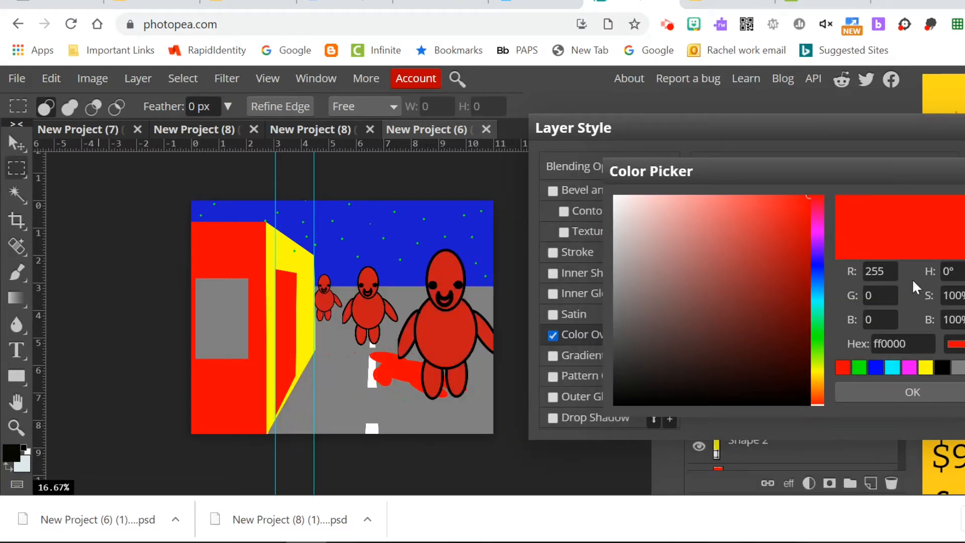
left_click(941, 369)
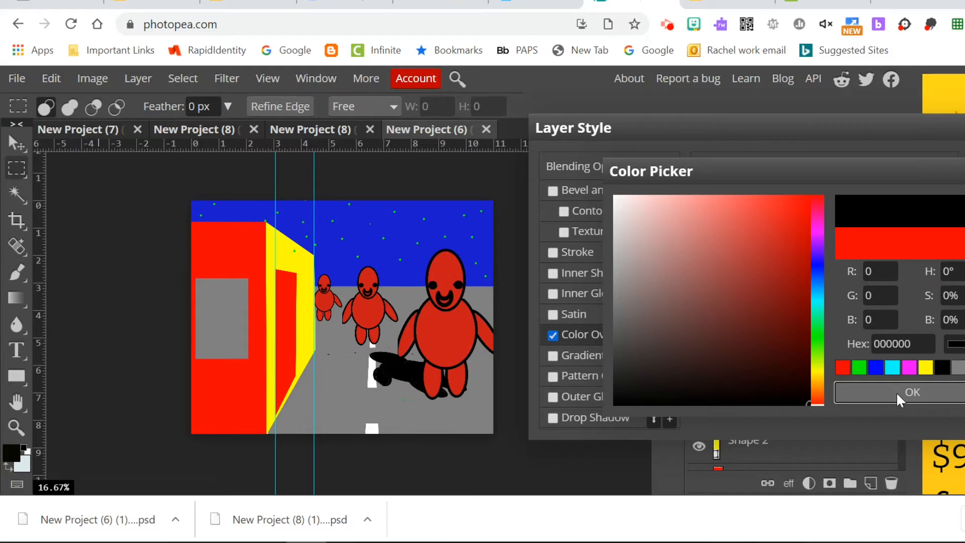
left_click(897, 392)
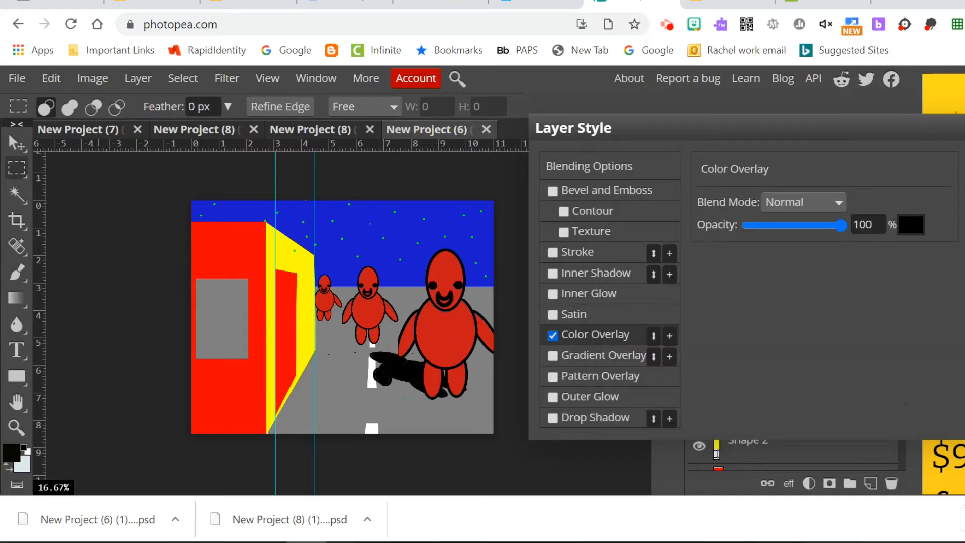
key("Return")
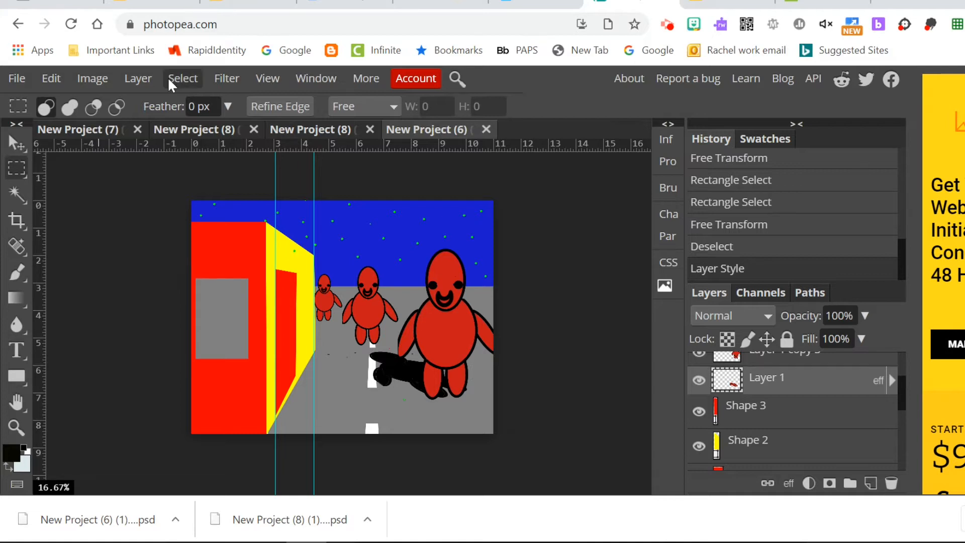
left_click(145, 76)
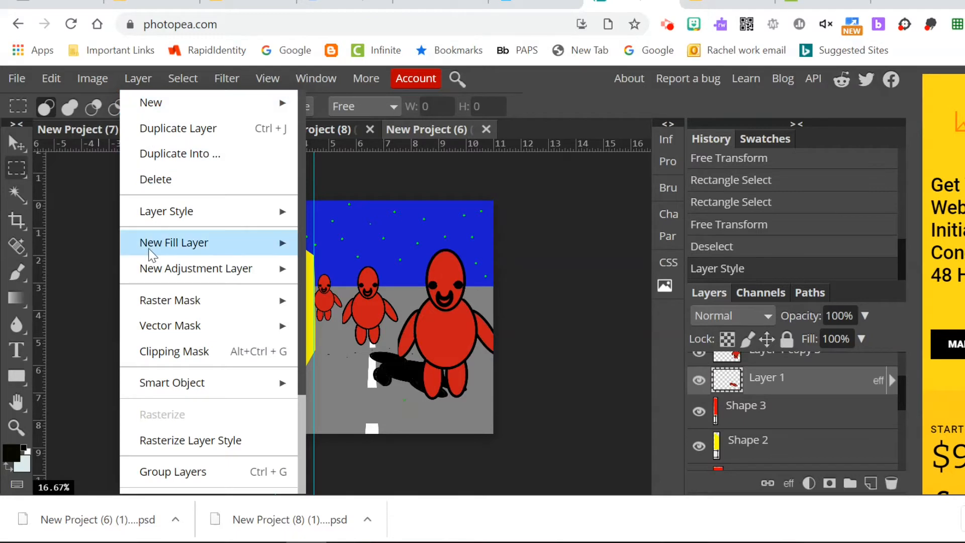
mouse_move(206, 218)
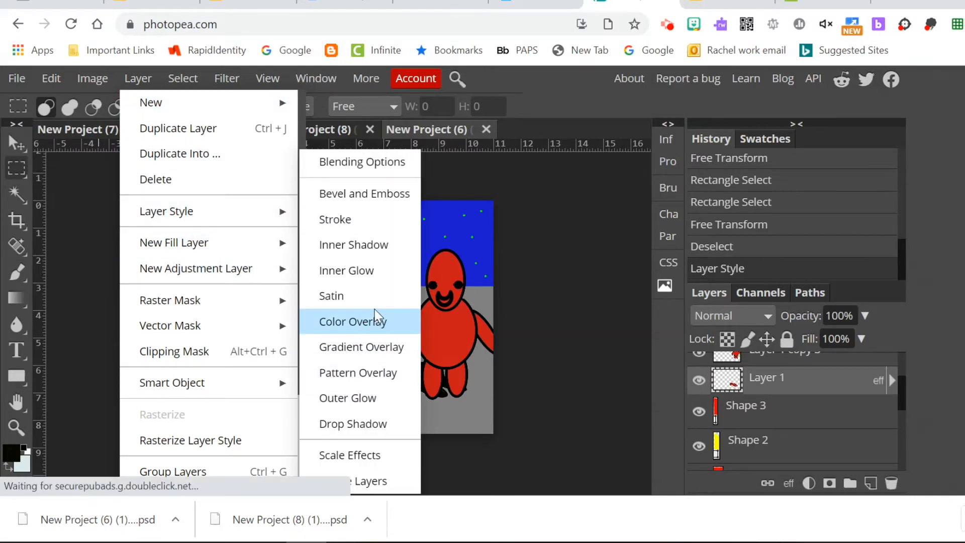
left_click(581, 211)
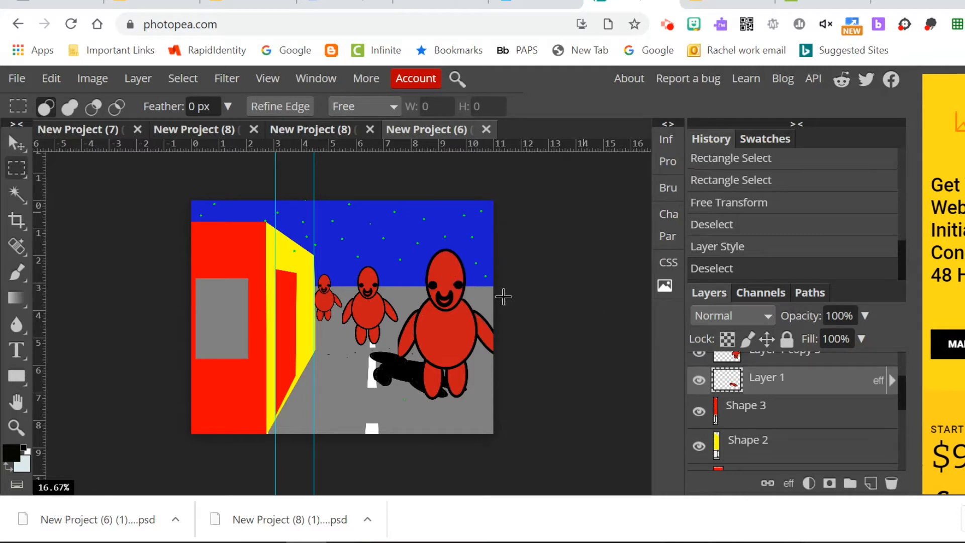
- Darken the left side of the large figure's head on Layer 1 copy 3 using the Burn tool with a 141 px brush
left_click(788, 361)
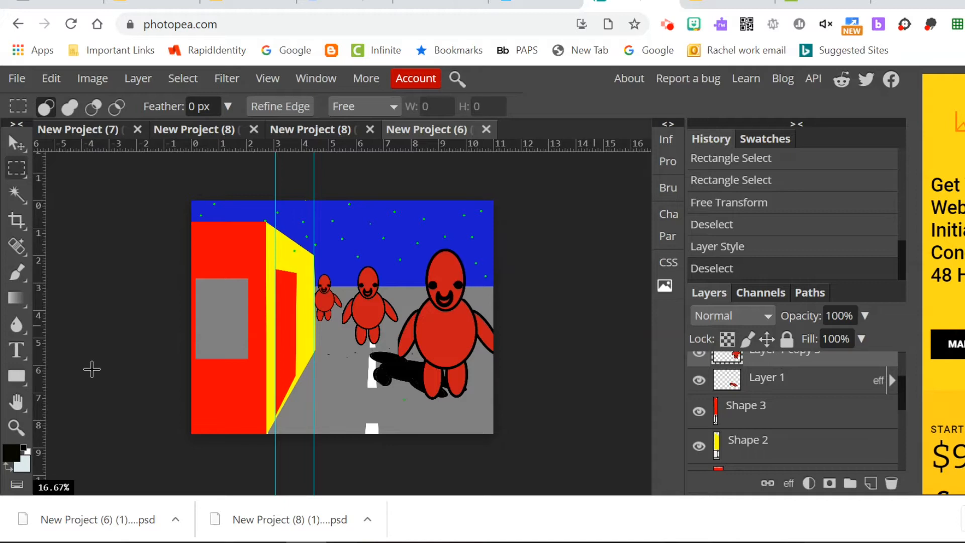
right_click(17, 324)
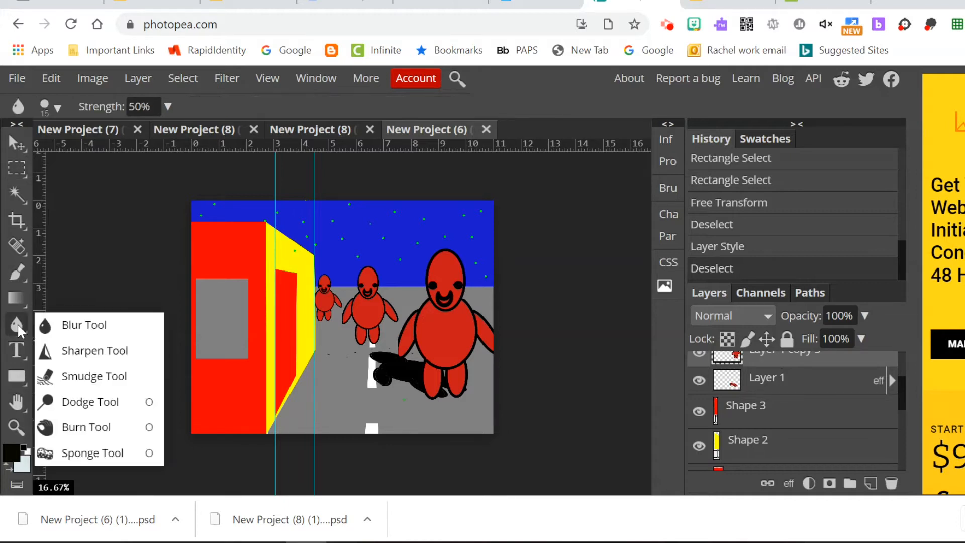
left_click(88, 428)
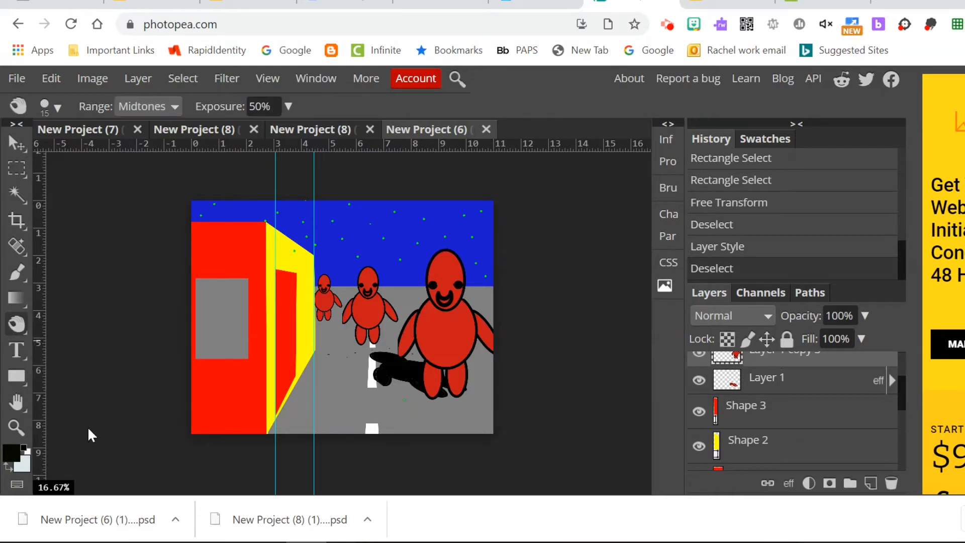
left_click(62, 109)
left_click_drag(80, 153, 136, 152)
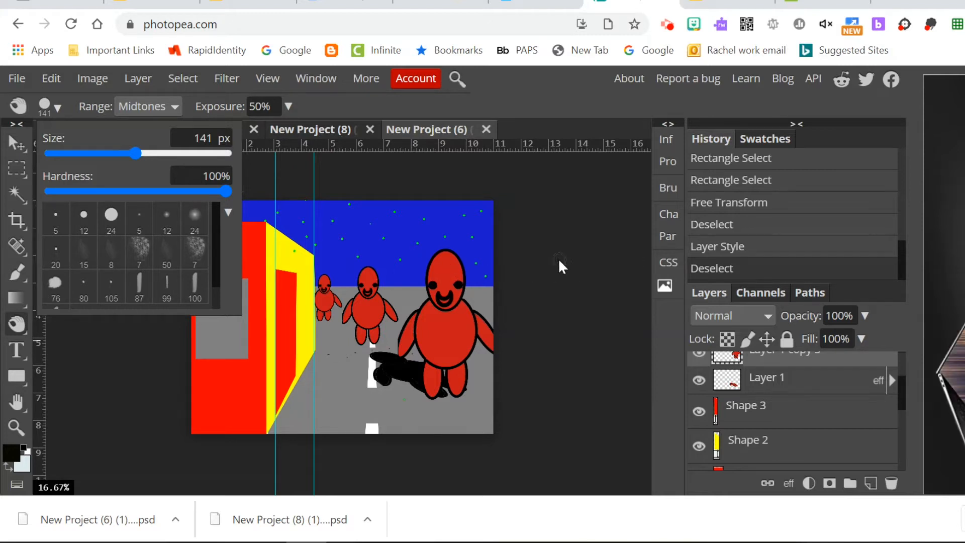
left_click(438, 254)
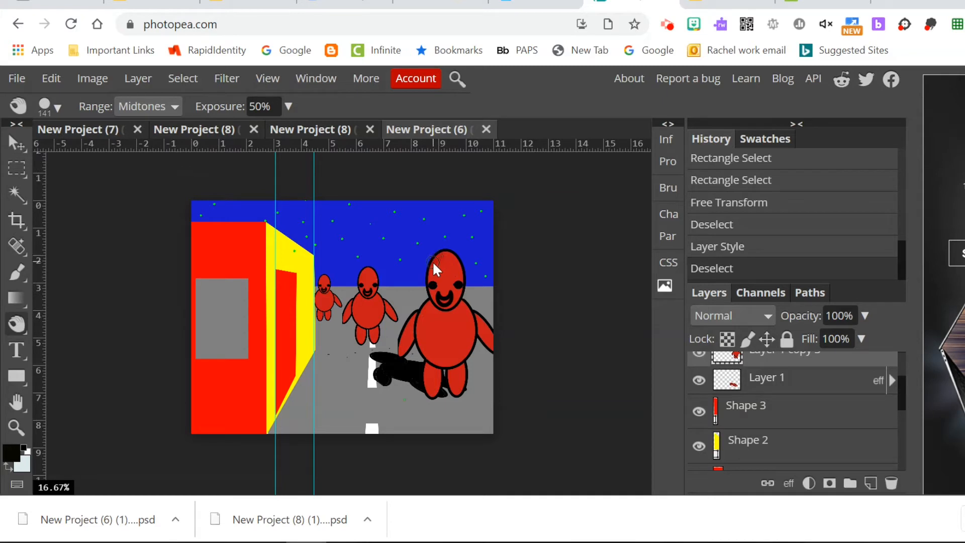
left_click_drag(431, 285, 438, 300)
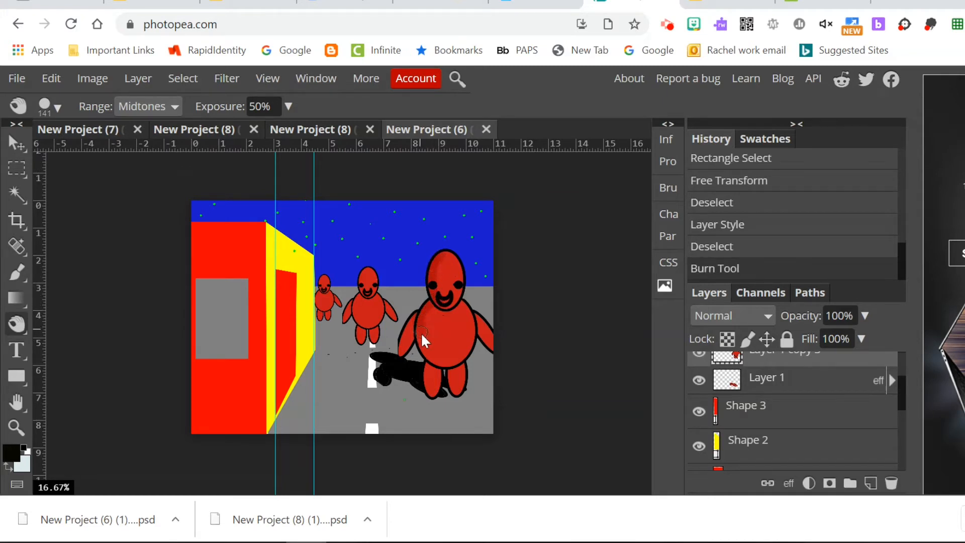
- Burn shading along the left side of the large figure's body and onto its arms and legs
mouse_move(432, 354)
left_mouse_down()
mouse_move(437, 364)
mouse_move(417, 340)
left_mouse_up()
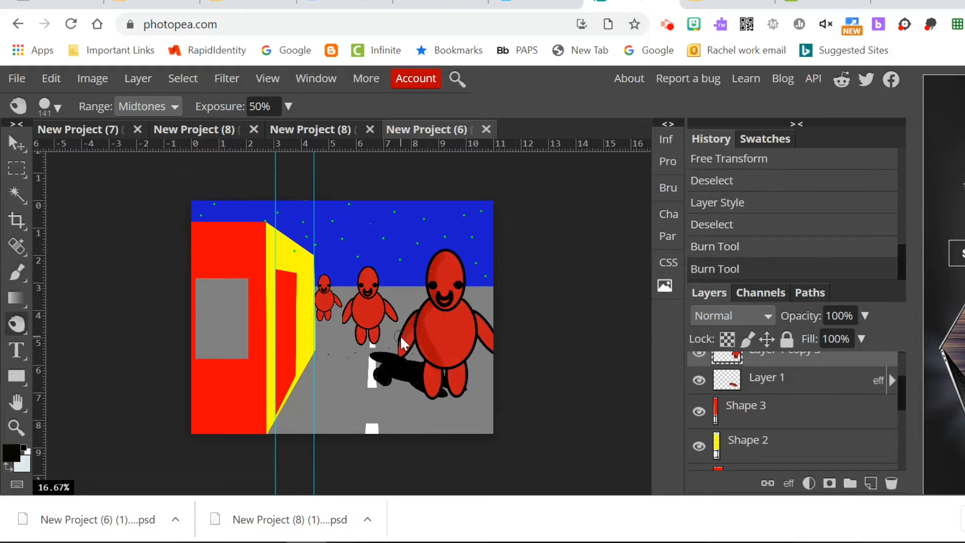
left_click_drag(397, 351, 437, 354)
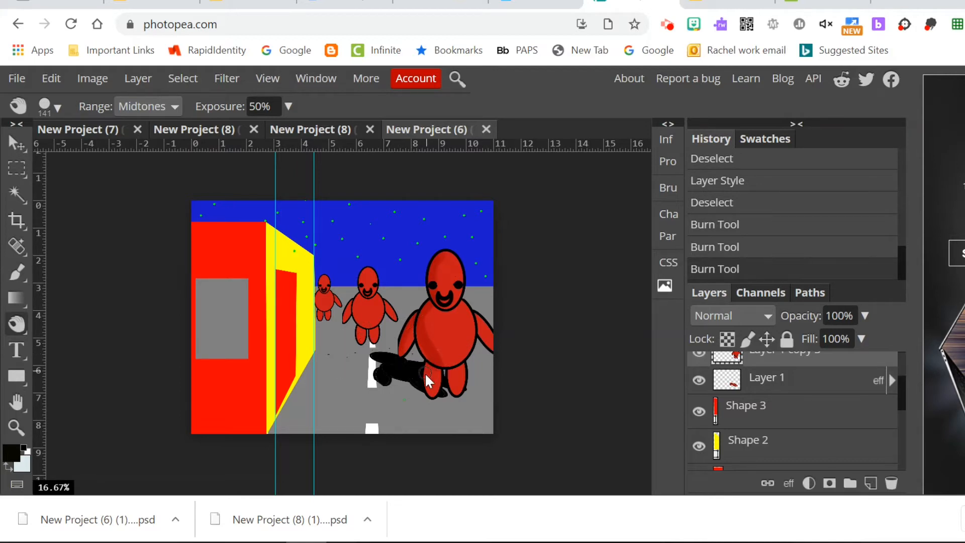
left_click_drag(425, 374, 430, 399)
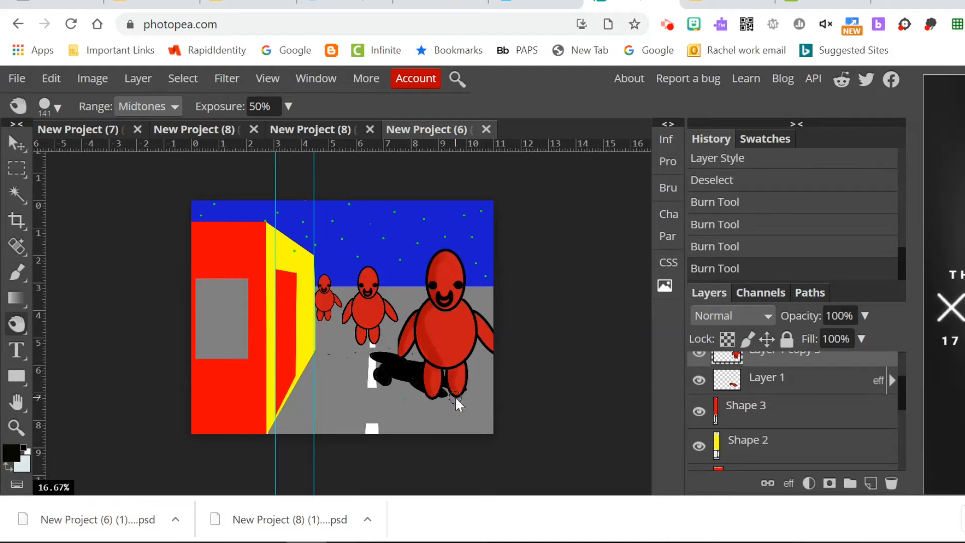
left_click(454, 396)
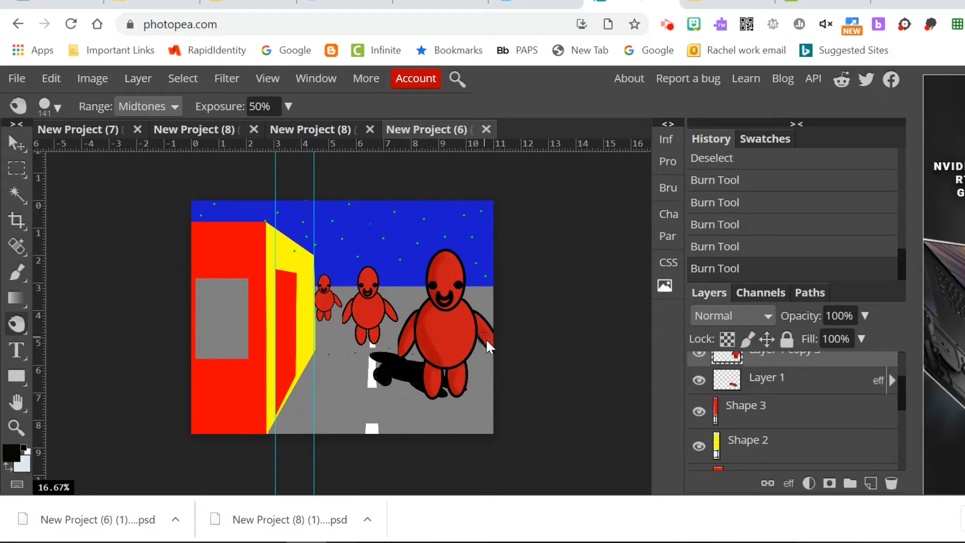
left_click(494, 351)
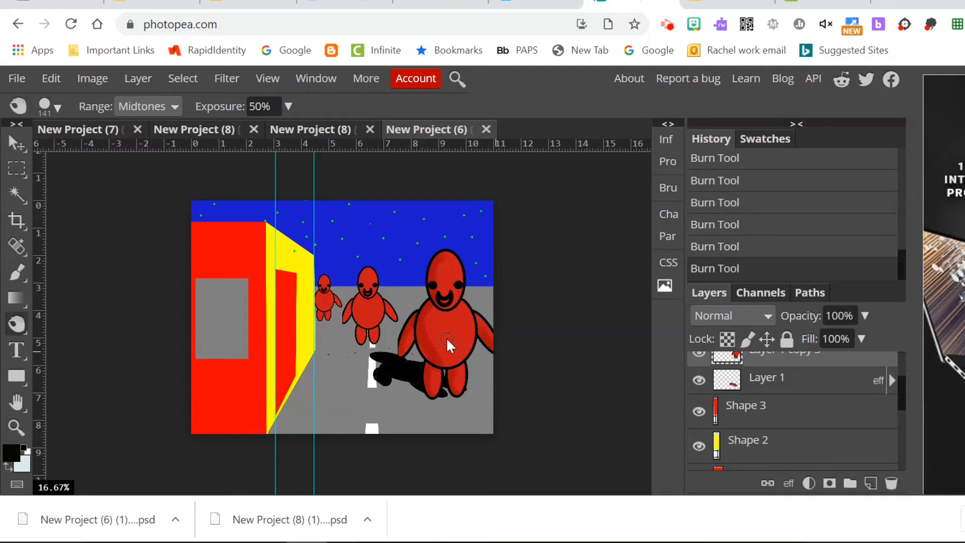
- Raise the Burn exposure to 100% and deepen the shading along the left edges of the large figure's head, body and limbs
left_click(288, 106)
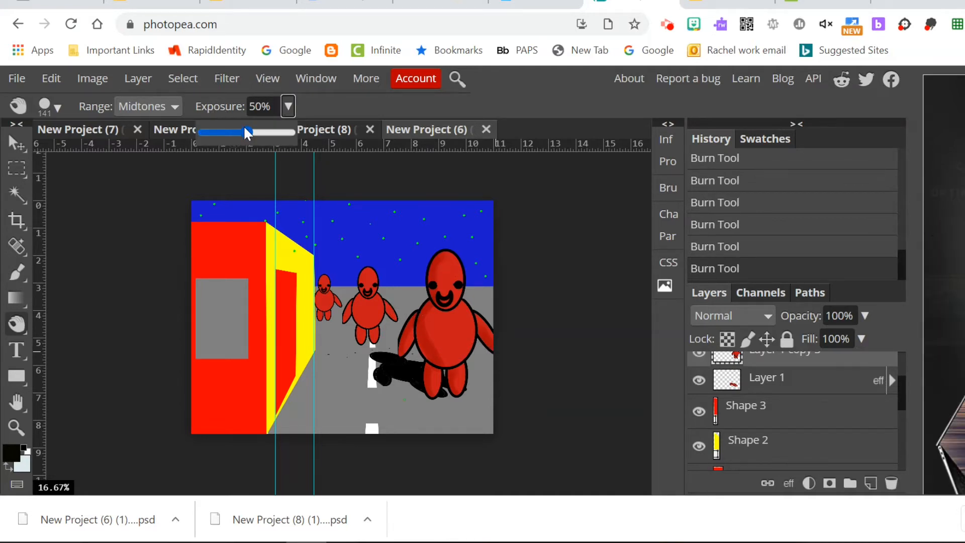
left_click_drag(245, 132, 291, 132)
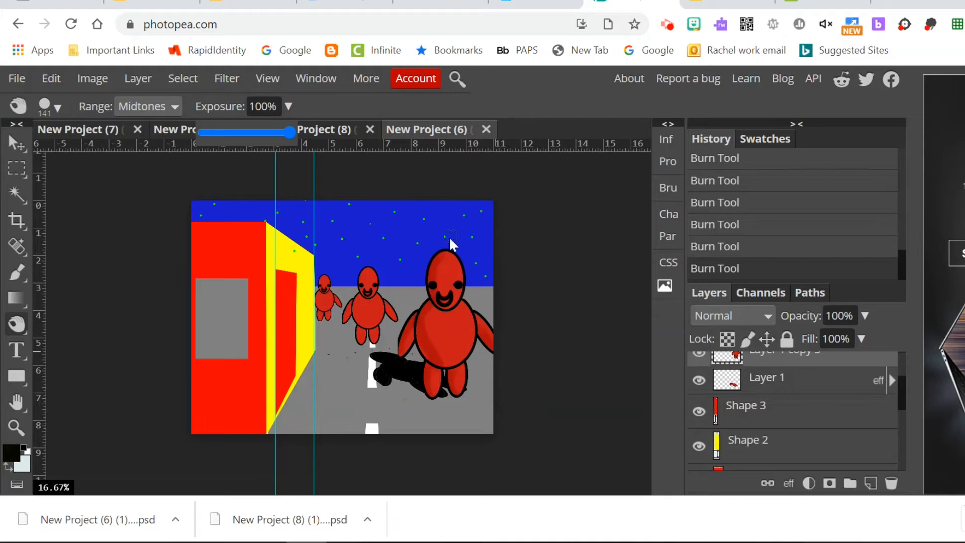
left_click_drag(436, 252, 430, 294)
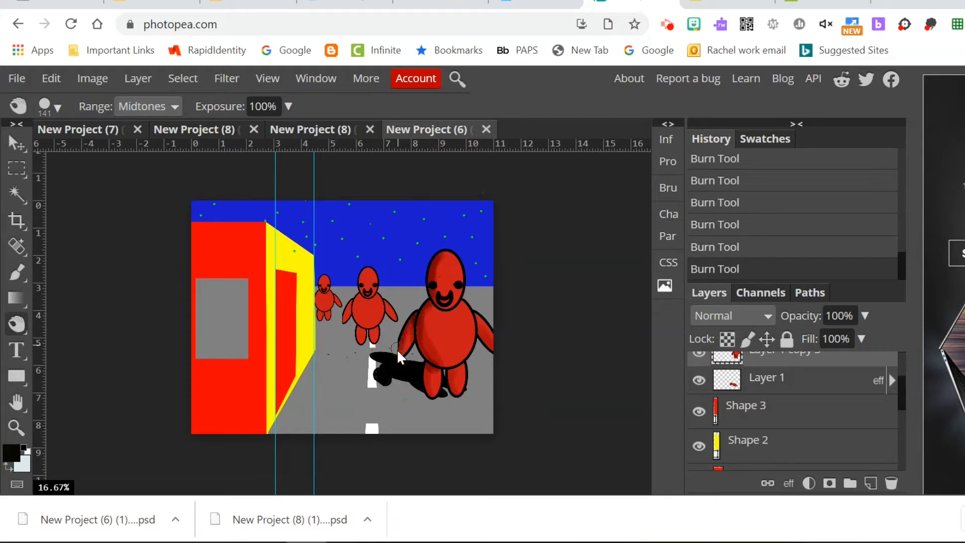
left_click_drag(397, 348, 408, 362)
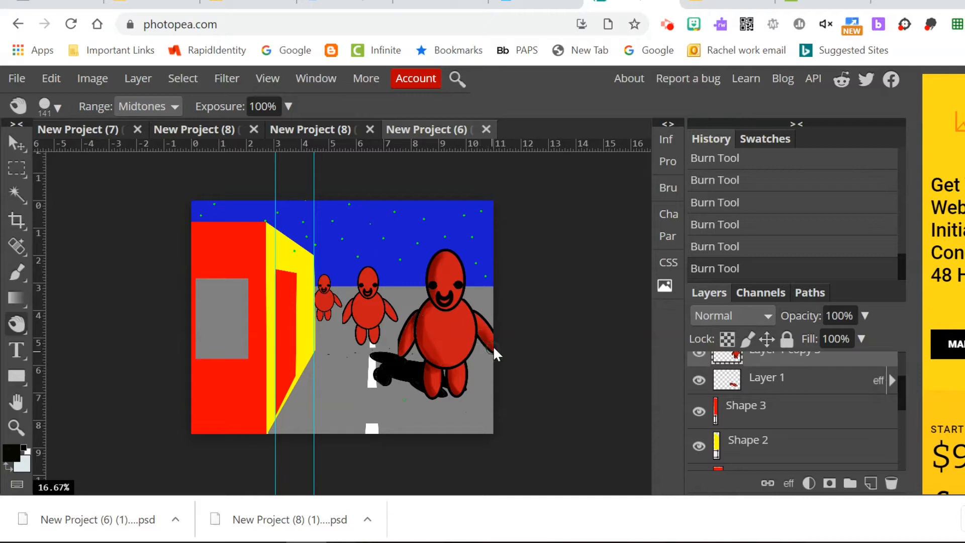
- Lighten the right side of the large figure's head and body using the Dodge tool with a 273 px brush at 0% hardness
left_click(60, 104)
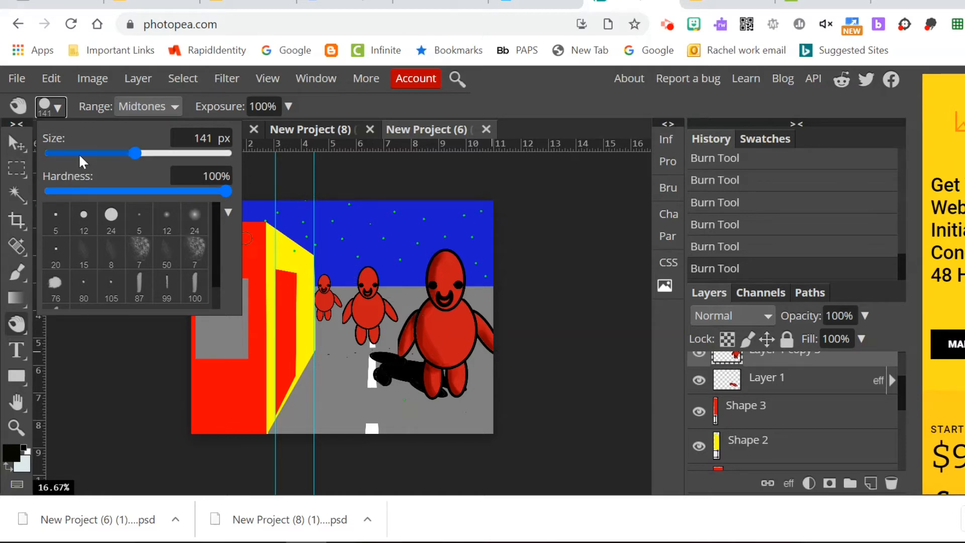
left_click(72, 324)
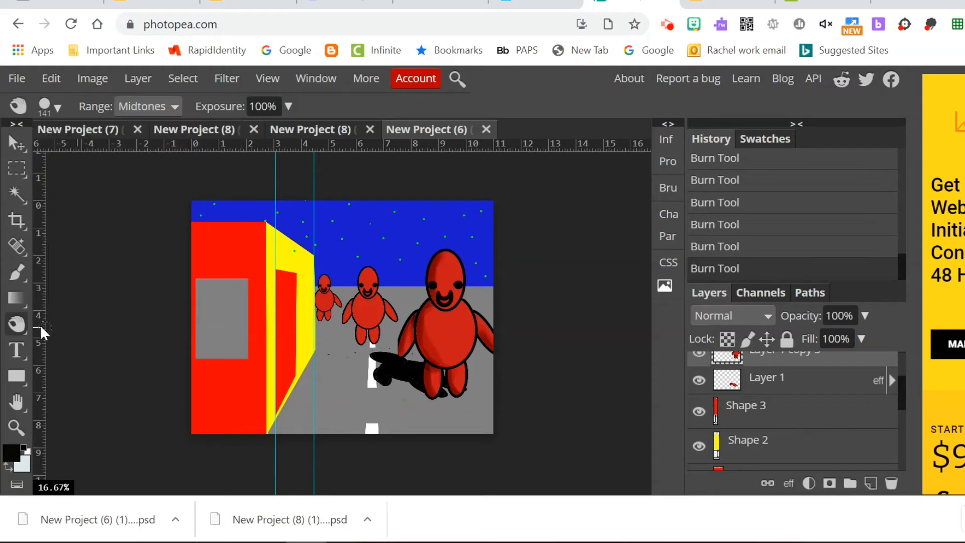
right_click(15, 326)
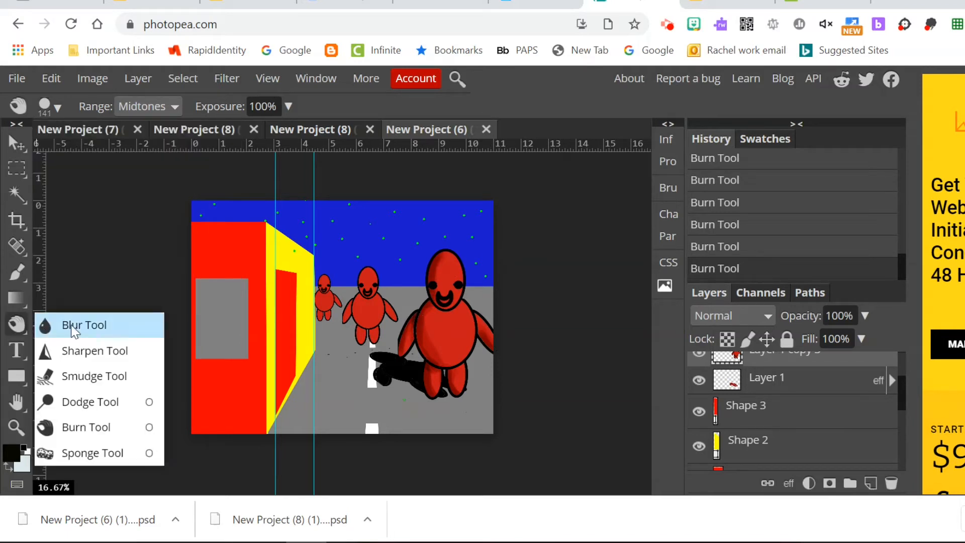
left_click(92, 403)
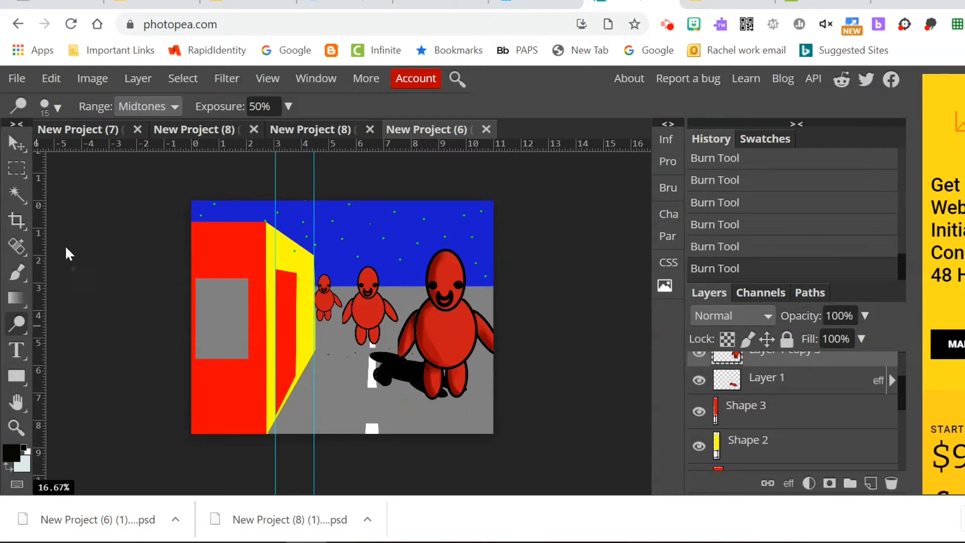
left_click(59, 108)
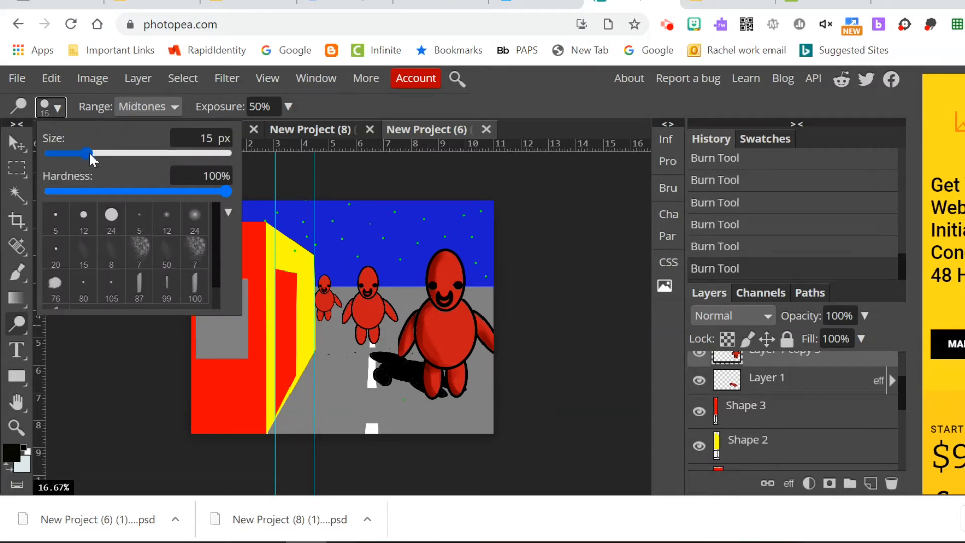
left_click_drag(89, 153, 130, 154)
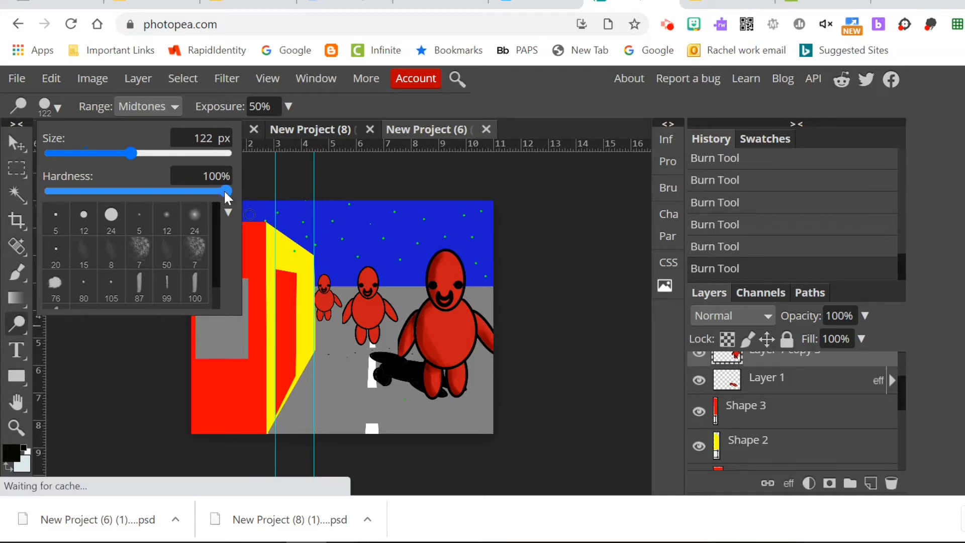
left_click_drag(225, 190, 35, 188)
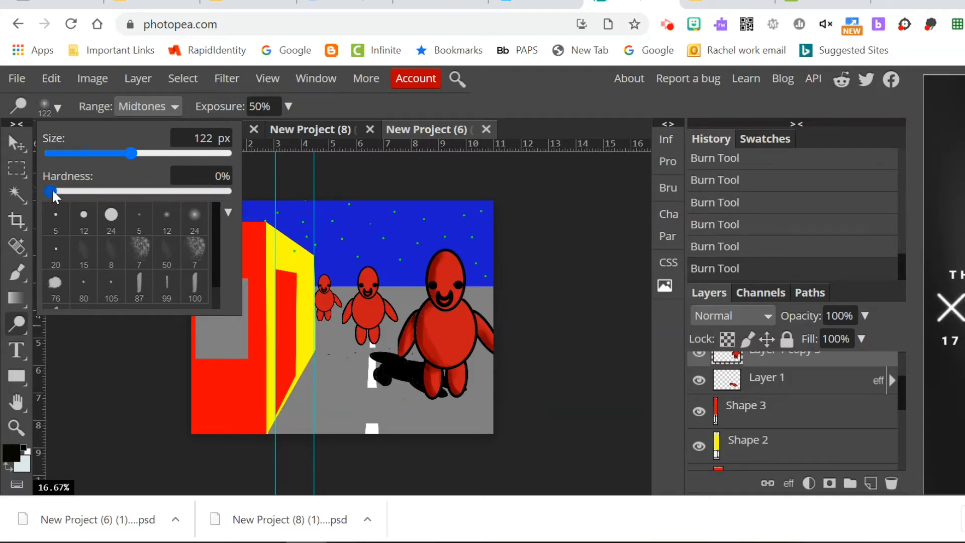
mouse_move(133, 154)
left_mouse_down()
mouse_move(168, 154)
mouse_move(146, 152)
mouse_move(159, 153)
left_mouse_up()
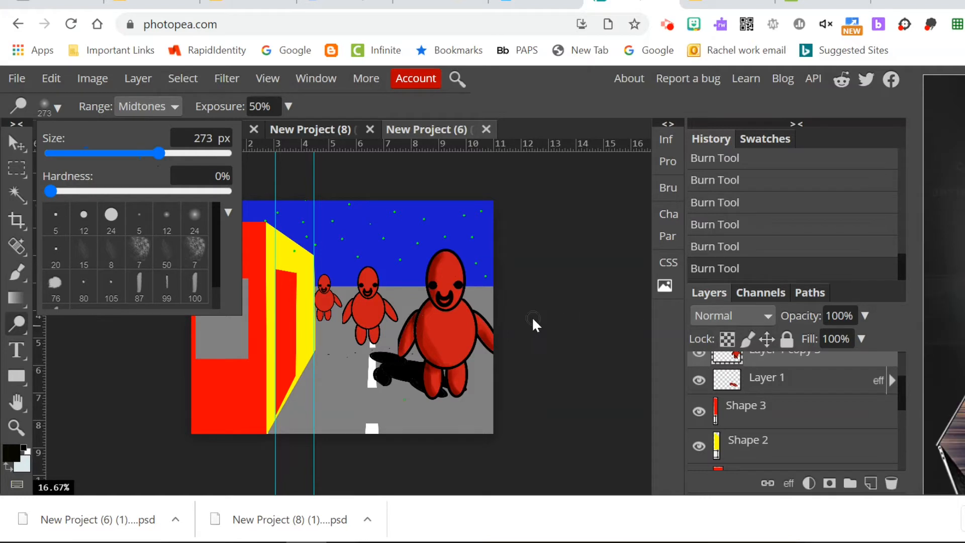
left_click(453, 259)
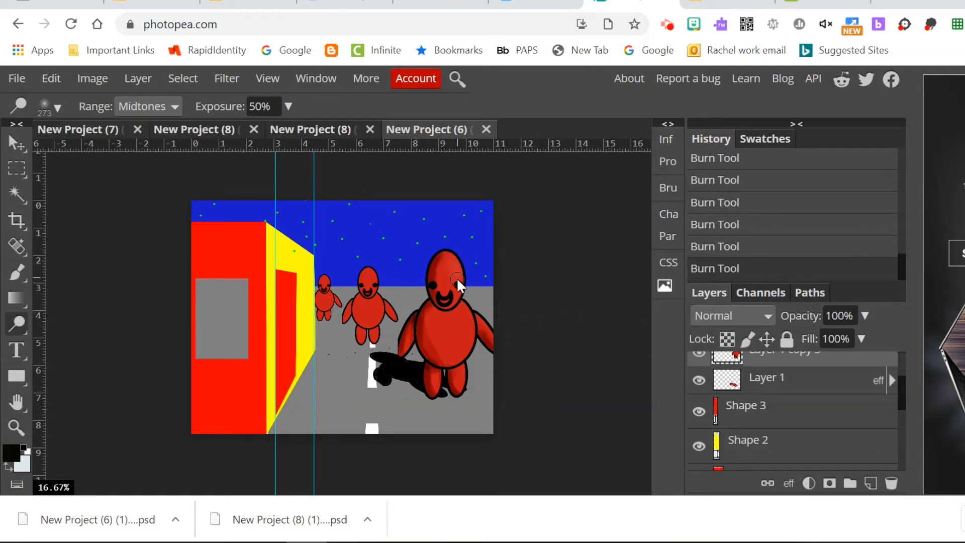
left_click_drag(458, 298, 459, 301)
left_click(469, 317)
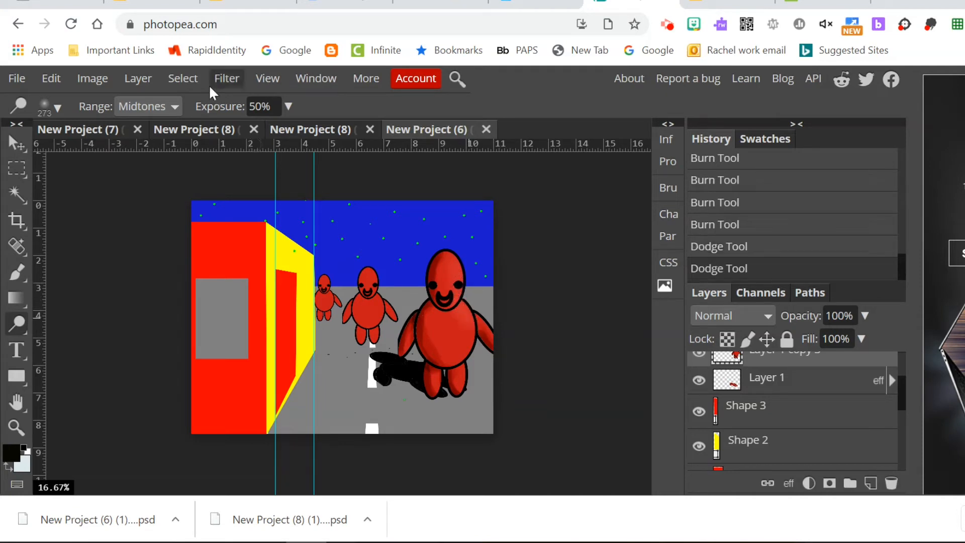
- Raise the Dodge exposure to 100% and strengthen the highlights on the right side of the large figure's head, body, arm and leg
left_click(288, 105)
left_click_drag(247, 132, 418, 245)
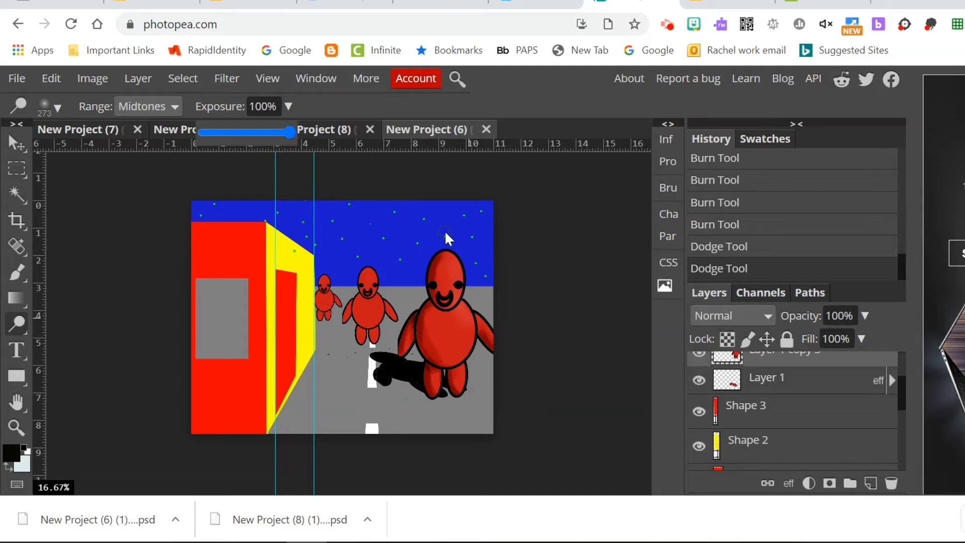
left_click(464, 306)
left_click(467, 327)
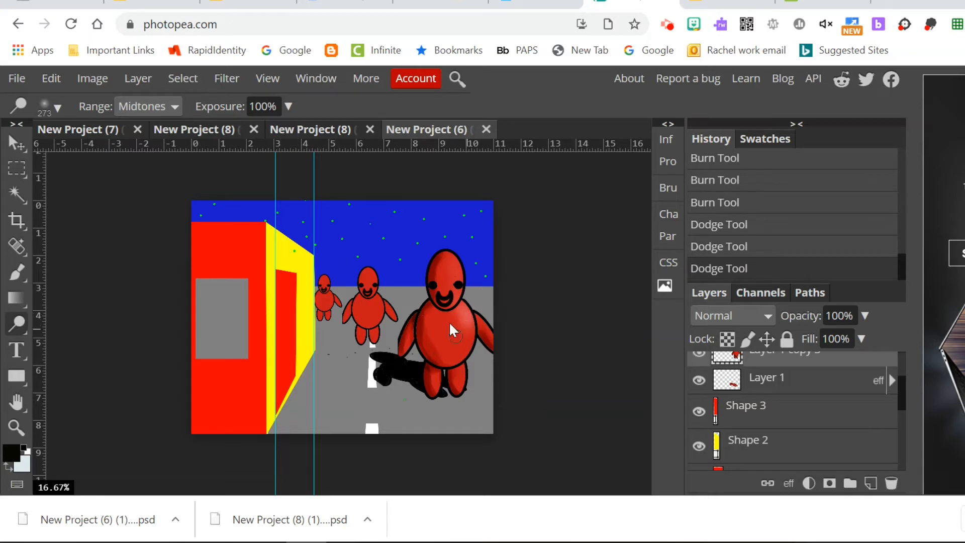
left_click(457, 278)
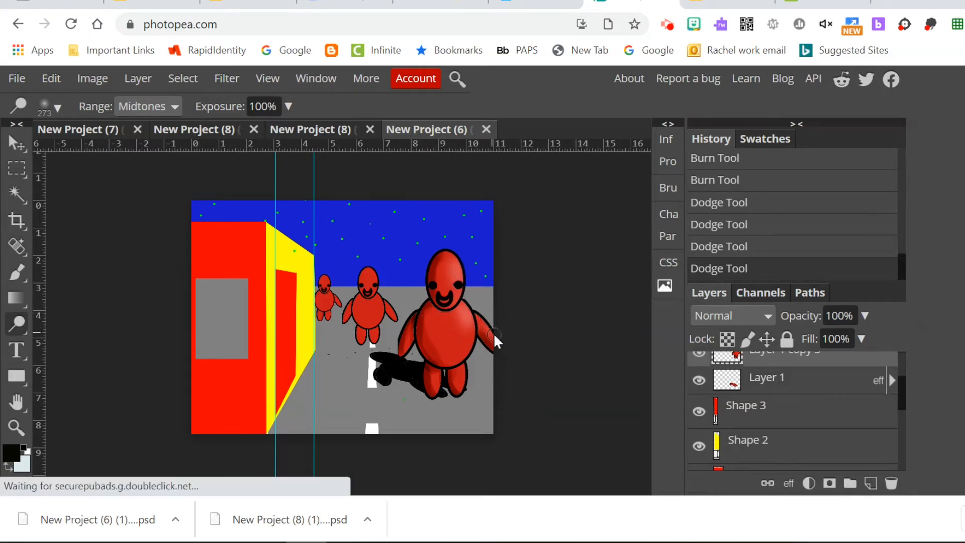
left_click(494, 333)
left_click(460, 374)
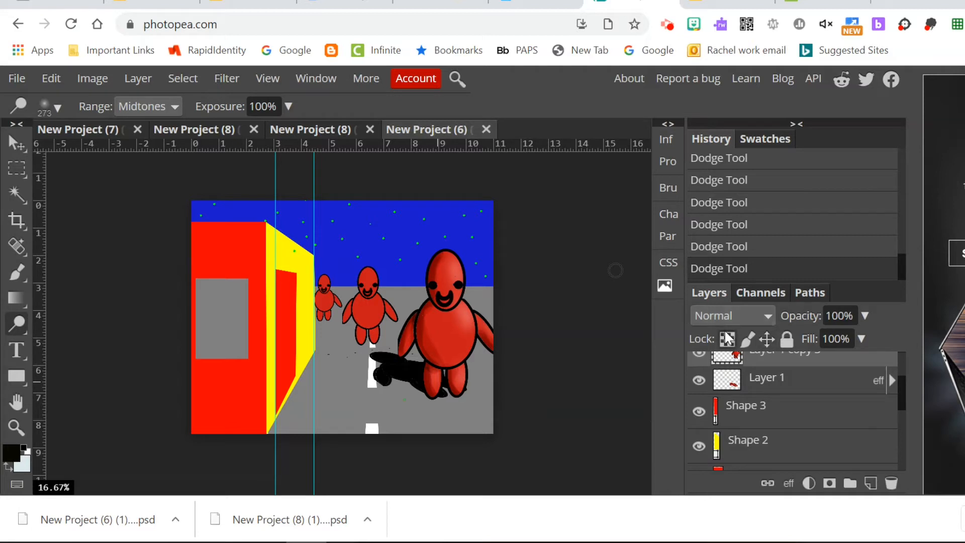
- Duplicate the shaded large figure's layer, Layer 1 copy 3
scroll(774, 372, "up", 2)
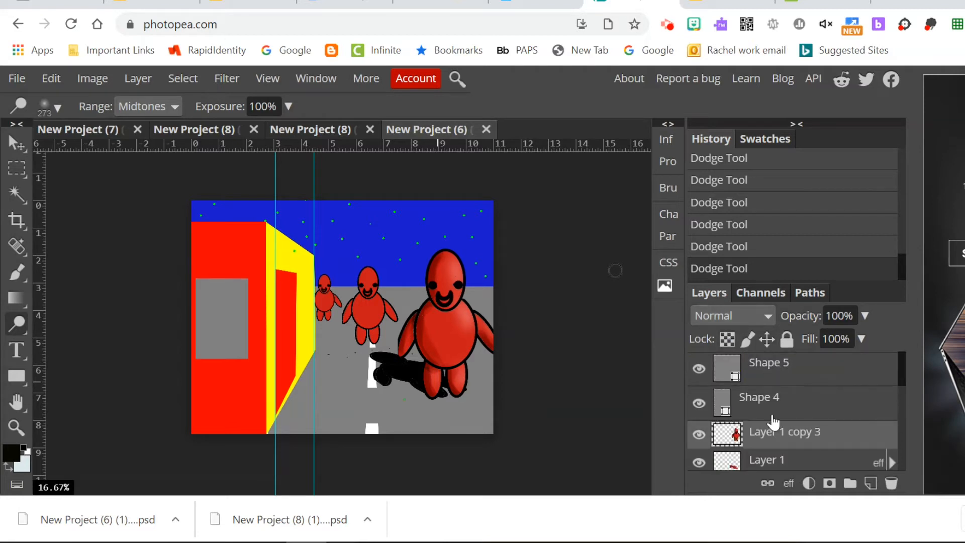
right_click(774, 439)
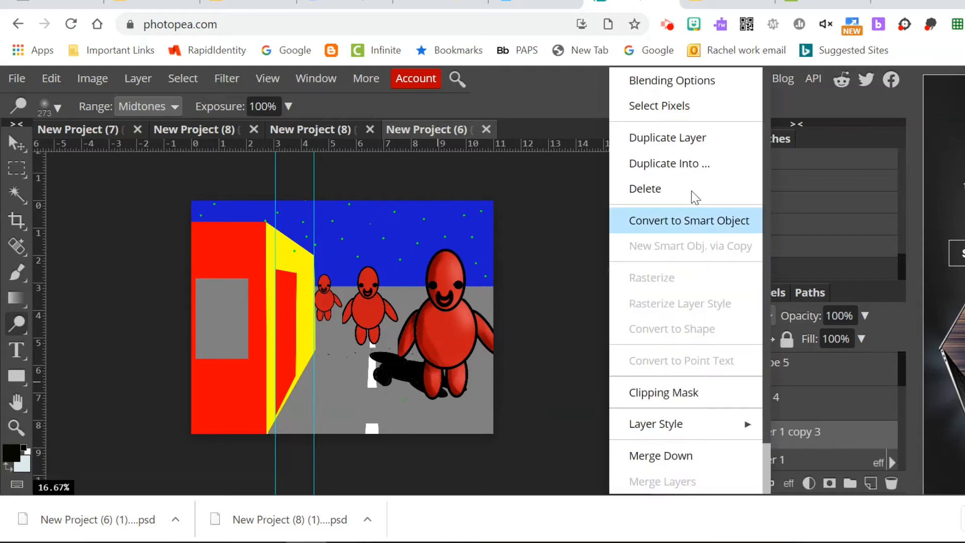
left_click(683, 142)
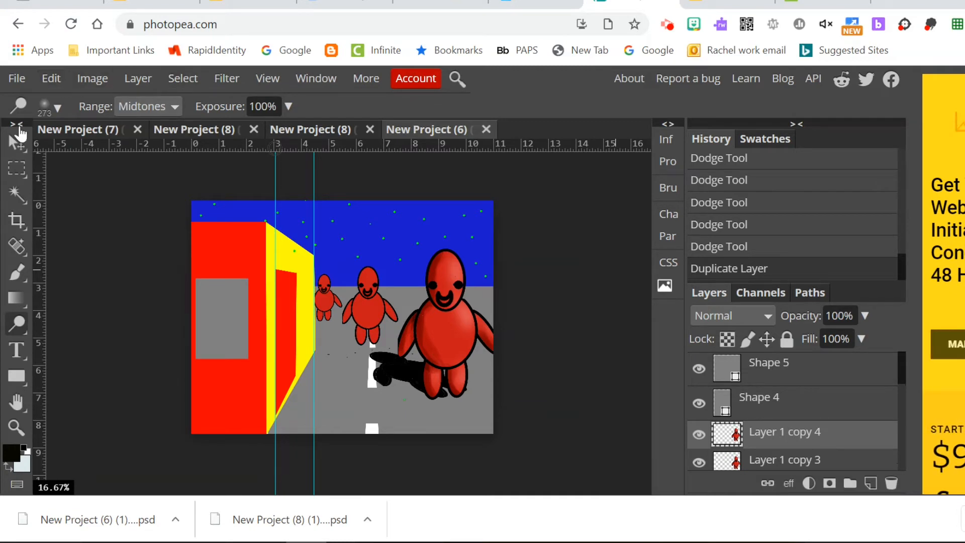
- Move the duplicated figure over to the front of the red building and place its layer above Shape 5
left_click(17, 143)
left_click_drag(459, 337, 260, 387)
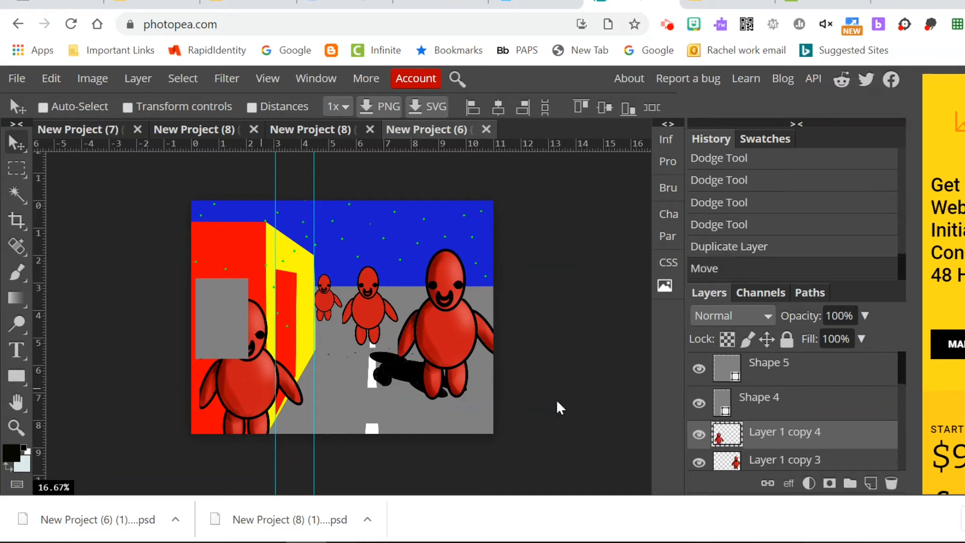
left_click_drag(819, 426, 782, 355)
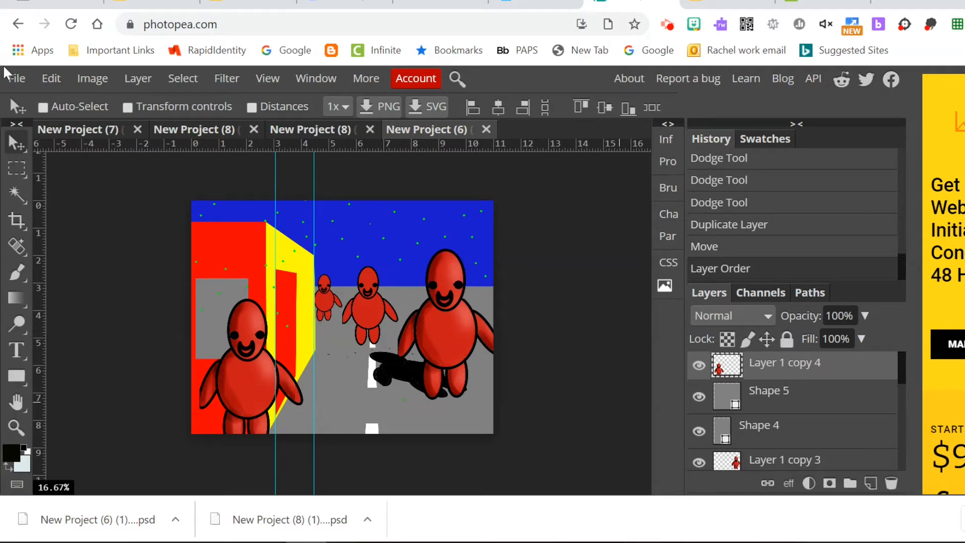
- Scale the copied figure to 121.26% width and 140.10% height and reposition it in front of the building
left_click(43, 73)
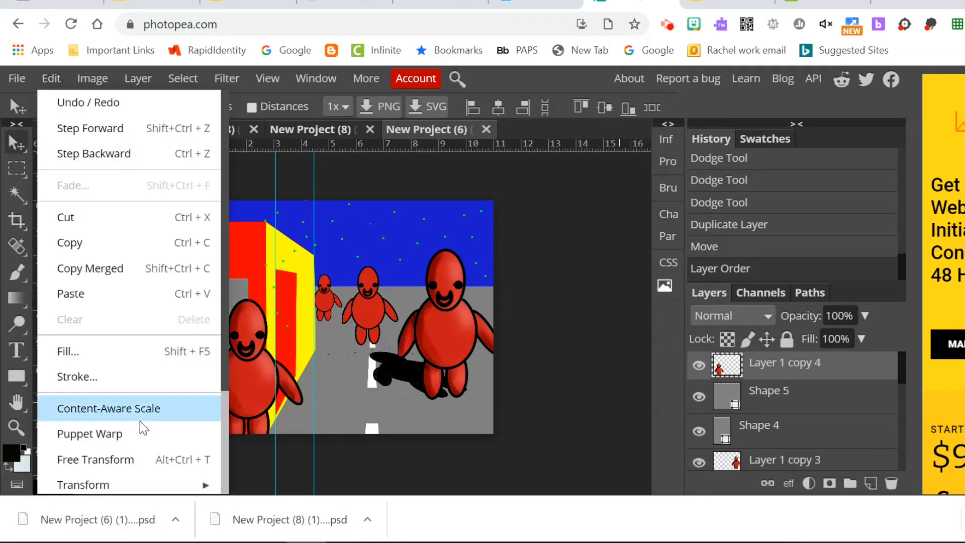
mouse_move(123, 489)
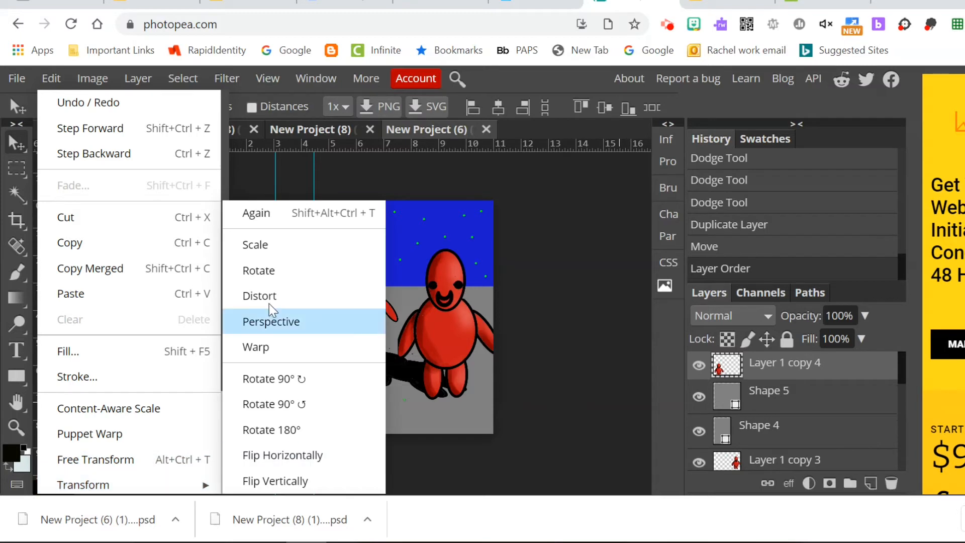
left_click(270, 244)
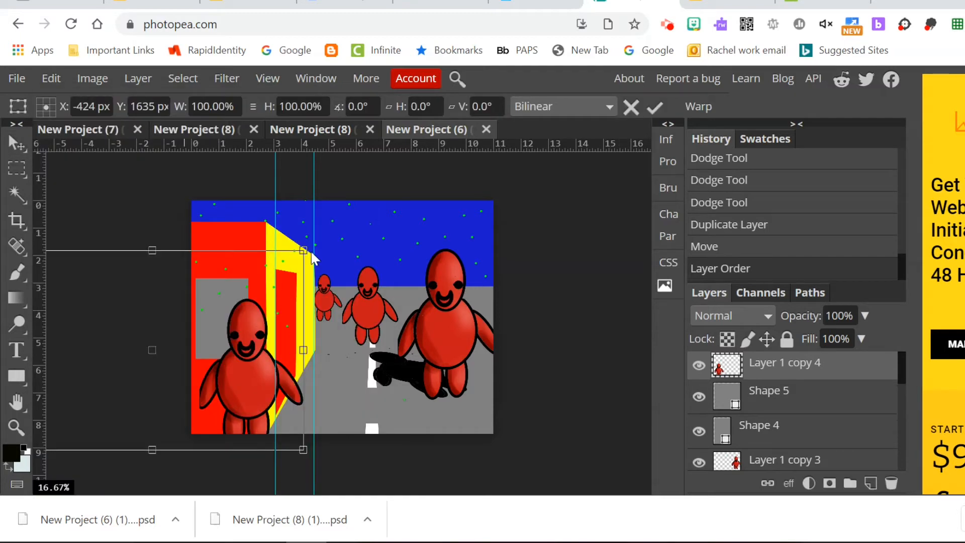
left_click_drag(303, 250, 341, 200)
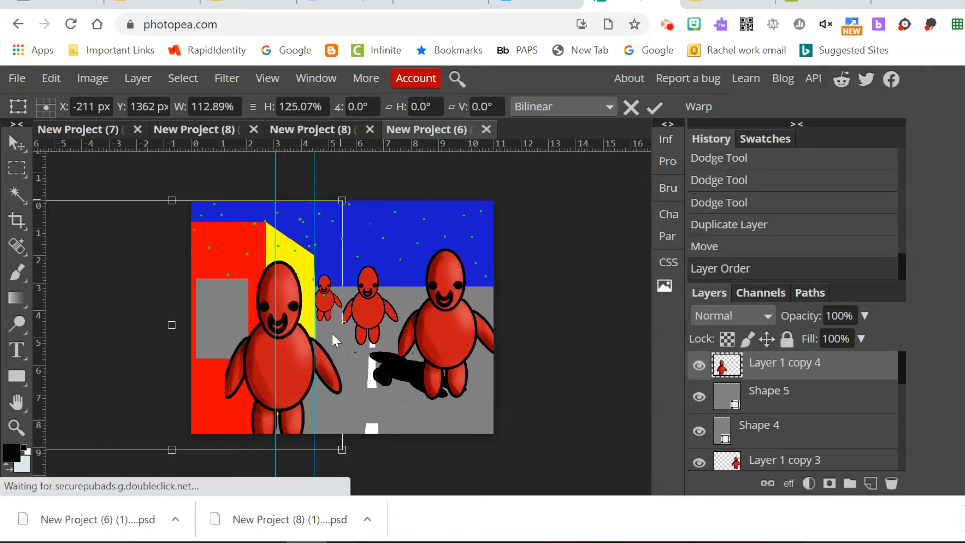
left_click_drag(342, 320, 309, 322)
left_click_drag(307, 449, 298, 426)
left_click_drag(259, 369, 250, 351)
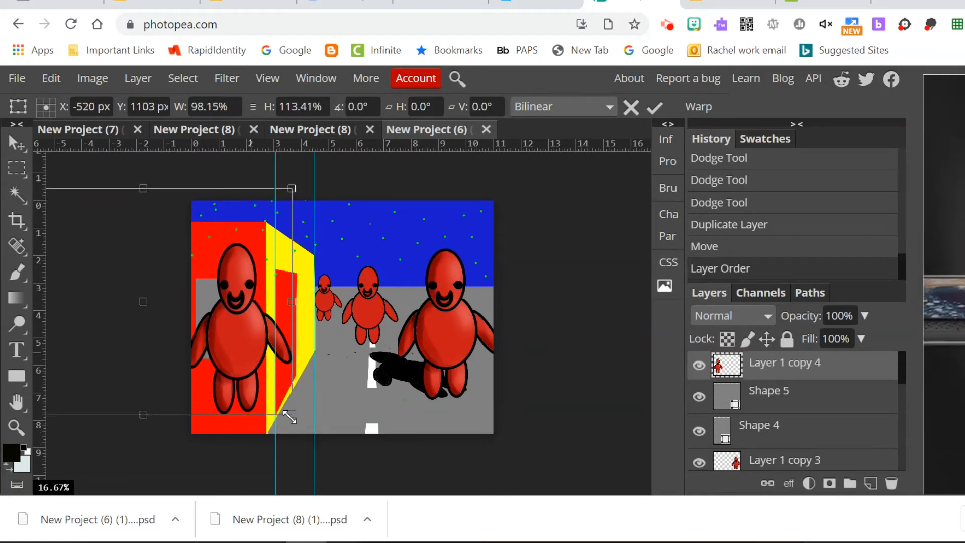
left_click_drag(291, 413, 351, 459)
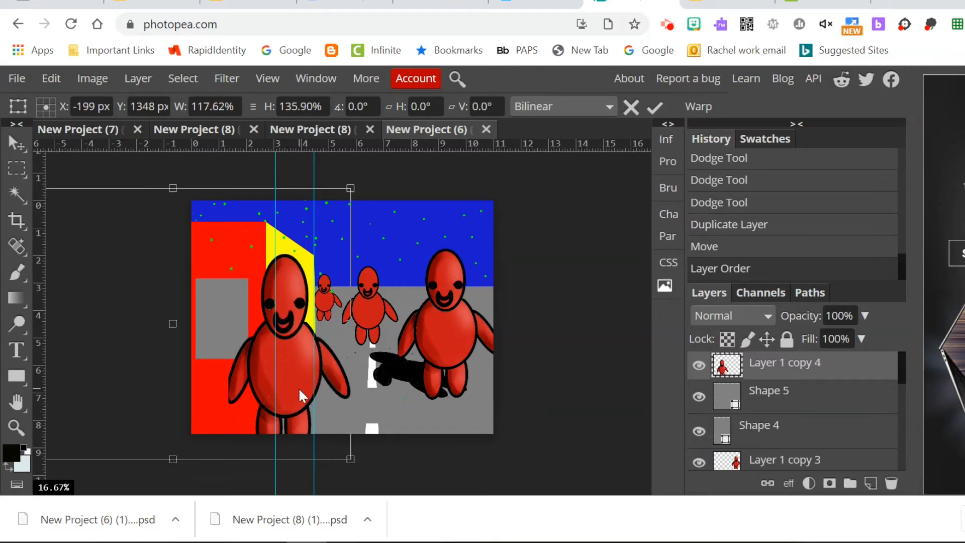
left_click_drag(299, 388, 288, 370)
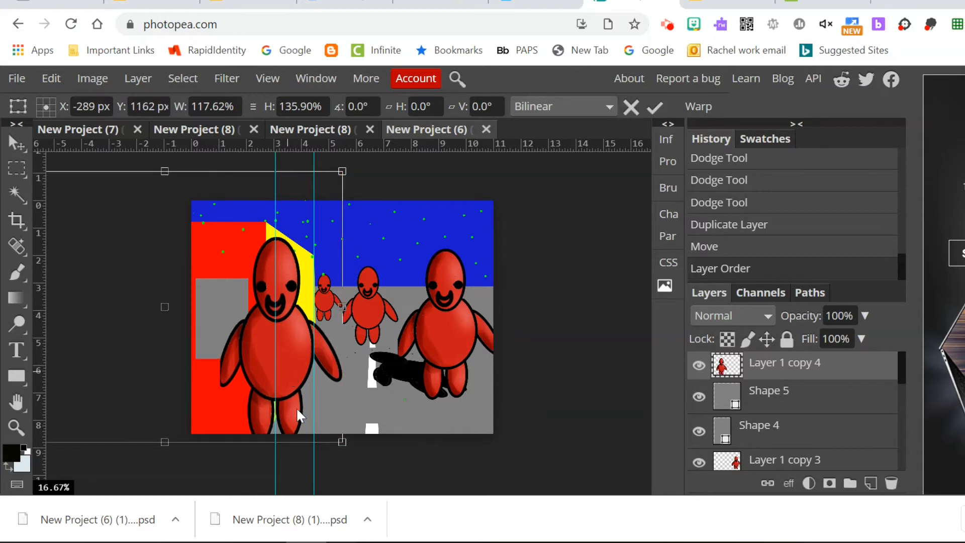
left_click_drag(342, 440, 354, 451)
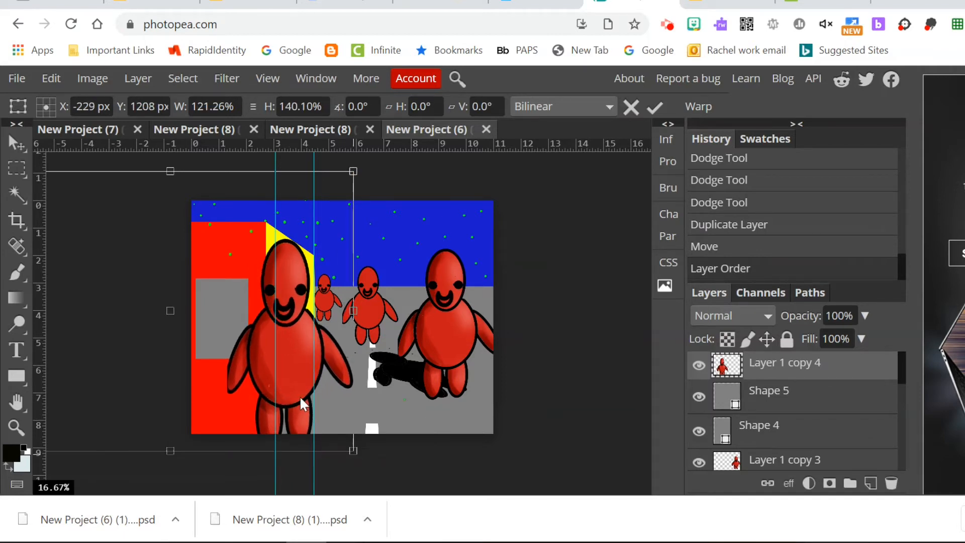
left_click_drag(299, 396, 297, 395)
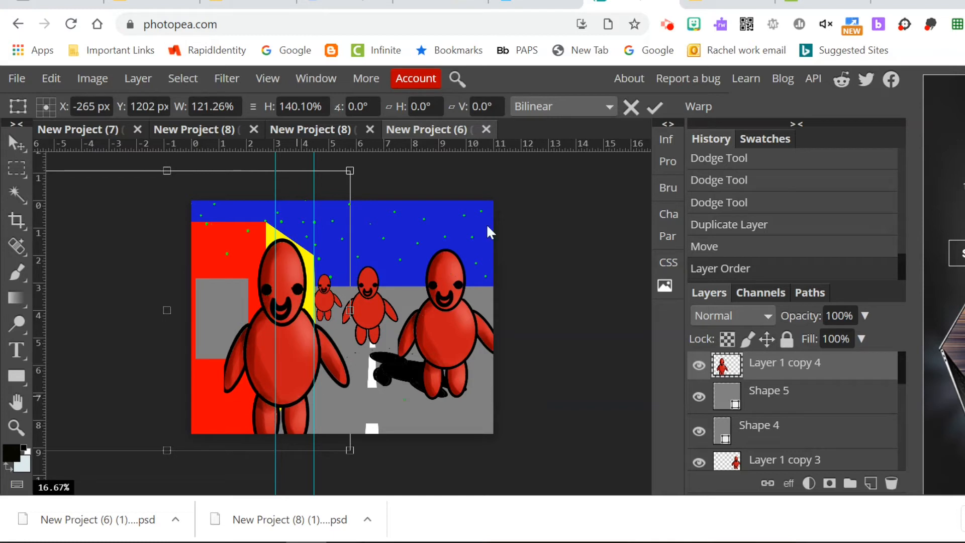
left_click(659, 104)
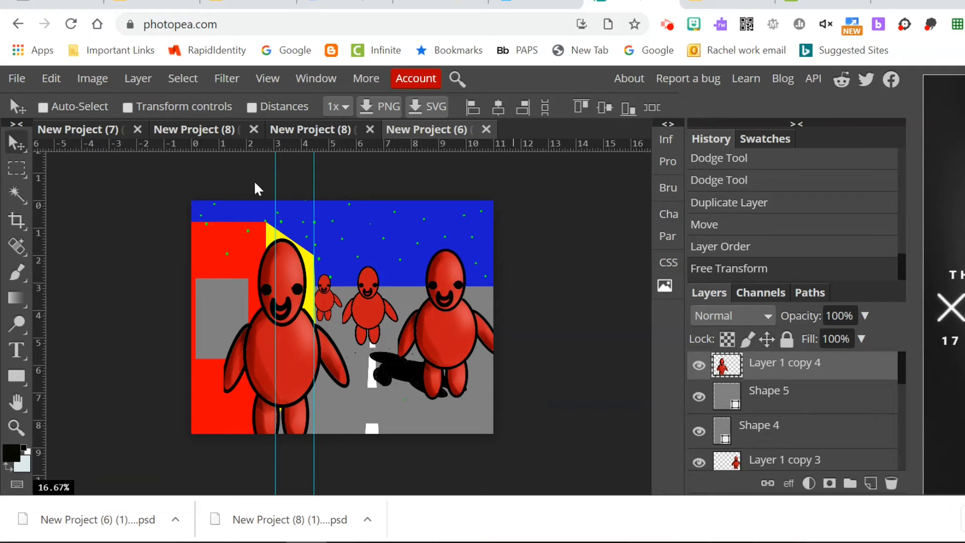
- Move both vertical guides off the artwork to the empty area beside the canvas
left_click_drag(274, 173, 111, 173)
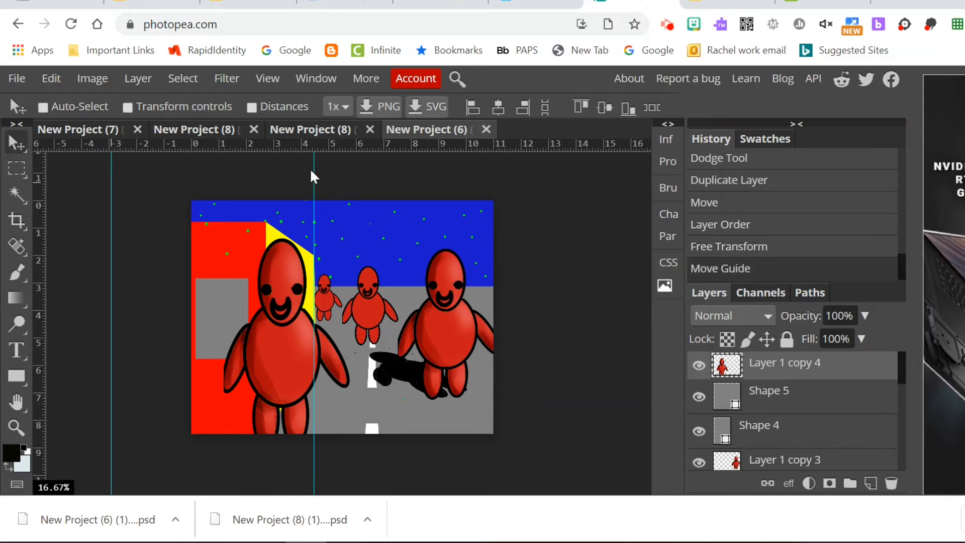
left_click_drag(313, 170, 117, 170)
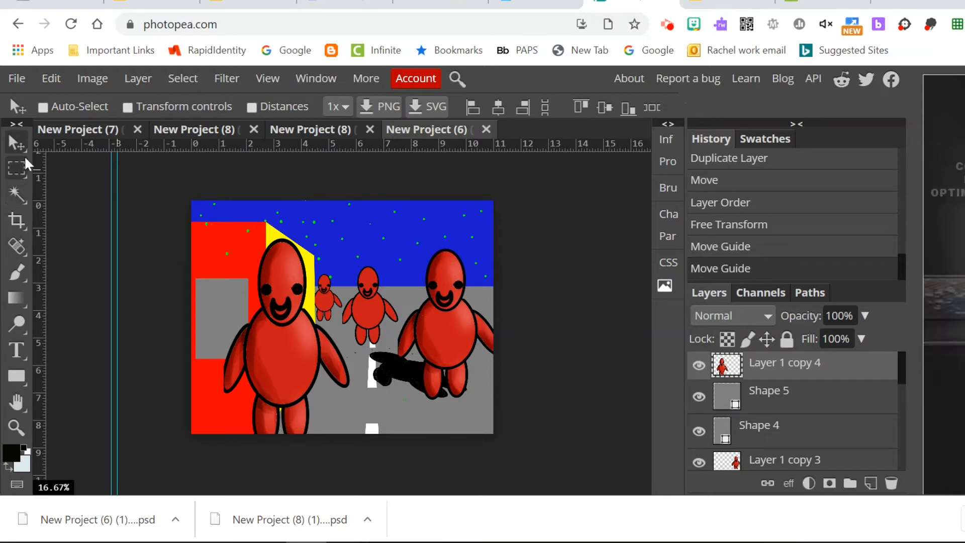
- Add a drop shadow to Layer 1 copy 4 with angle -56°, distance 135 px and size 109 px
left_click(134, 76)
mouse_move(199, 224)
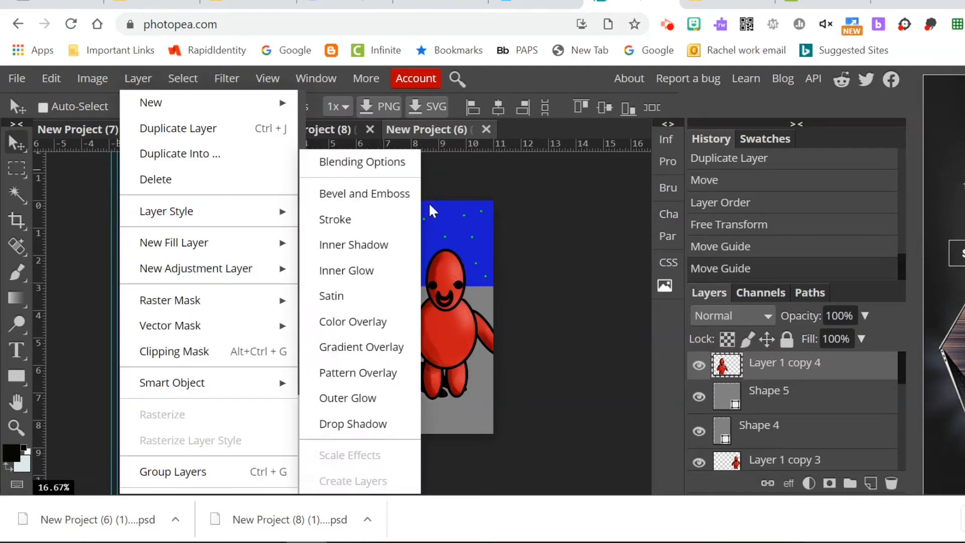
left_click(364, 424)
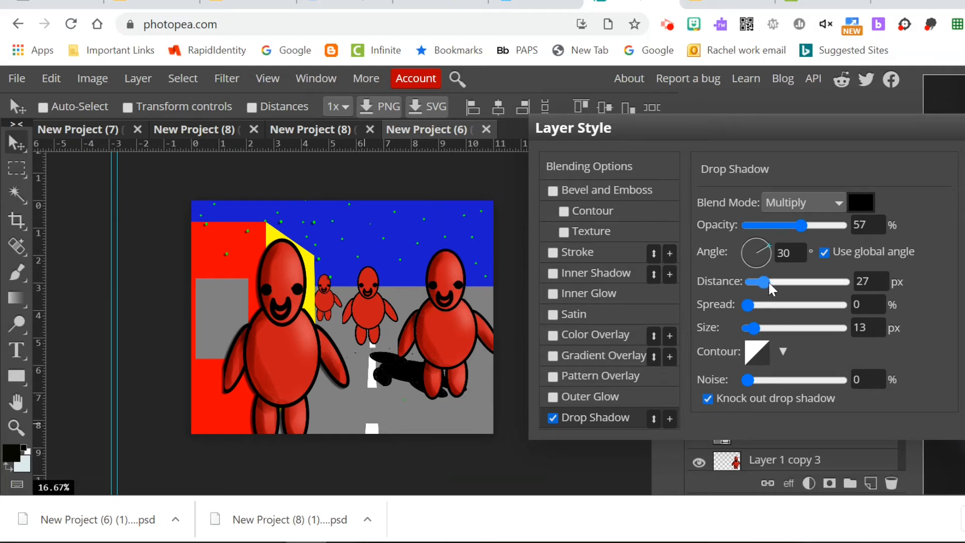
left_click_drag(774, 282, 812, 281)
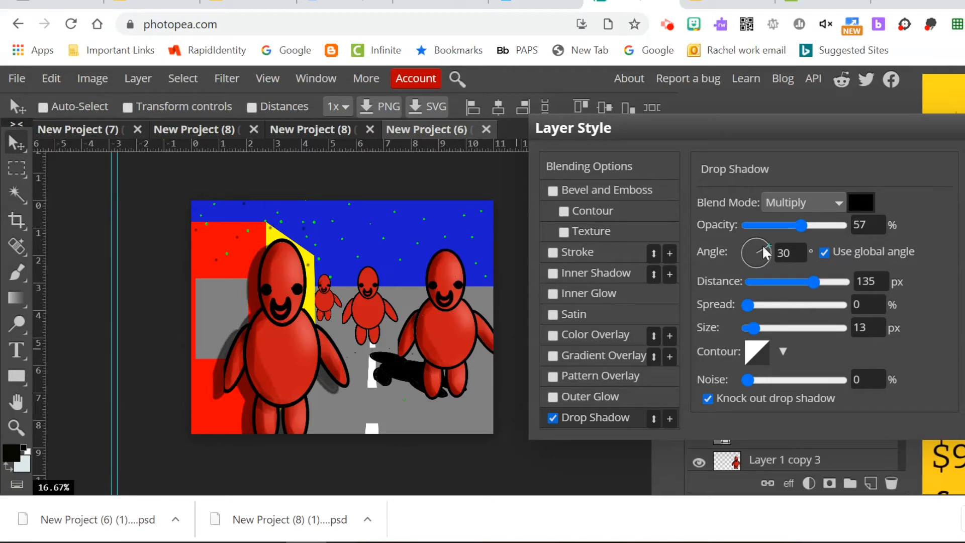
left_click_drag(753, 242, 795, 301)
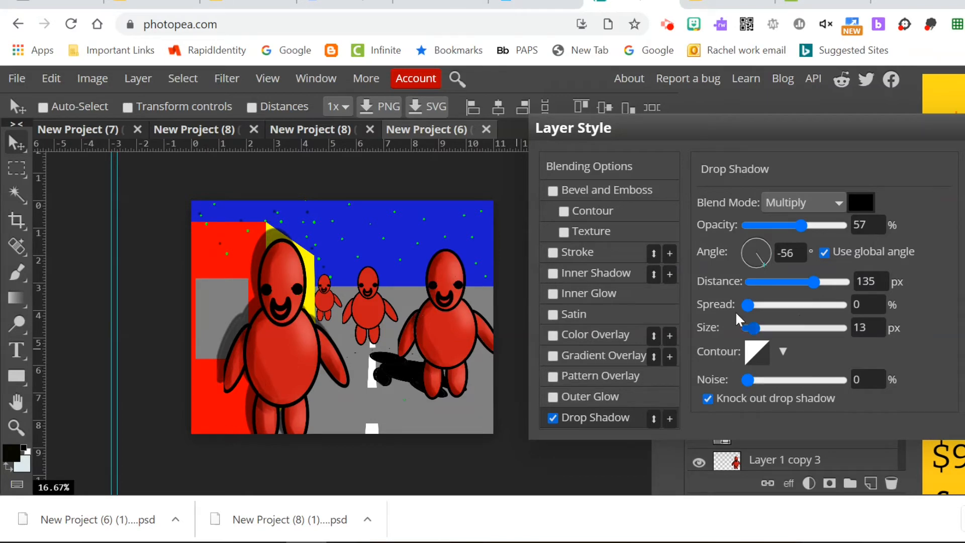
left_click_drag(757, 322, 799, 327)
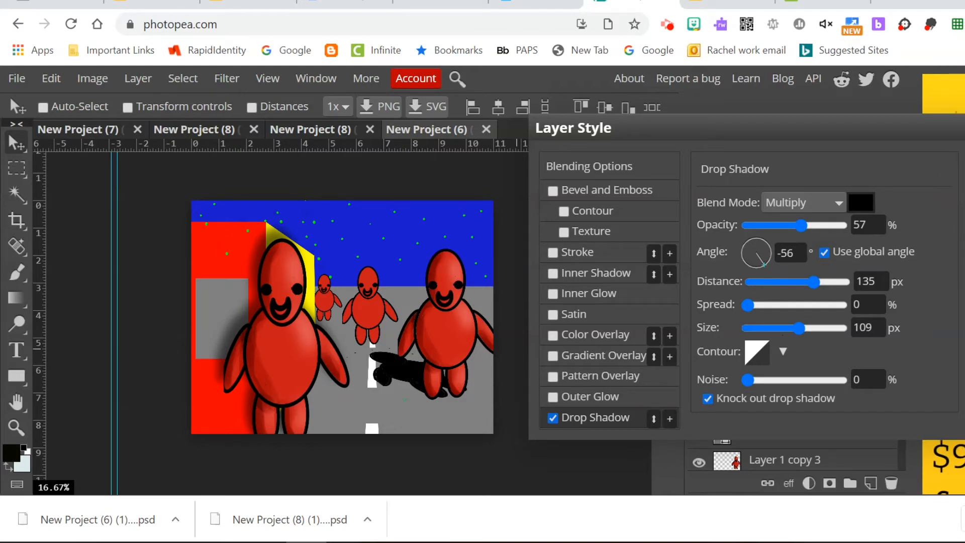
key("Return")
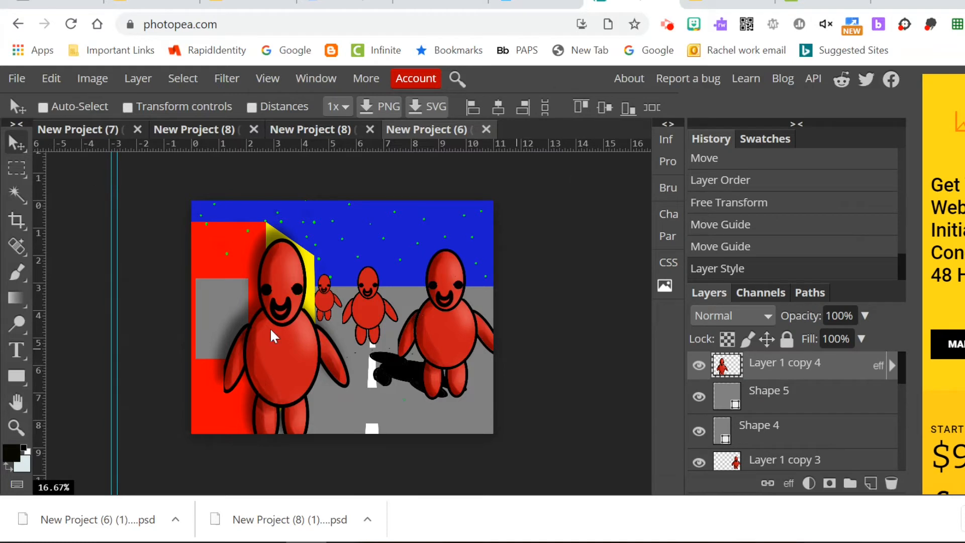
- Enlarge the shadowed figure to 121.57% and place it in front of the building, with its lower body cropped by the canvas edge
mouse_move(291, 359)
left_mouse_down()
mouse_move(268, 363)
mouse_move(273, 384)
mouse_move(275, 351)
left_mouse_up()
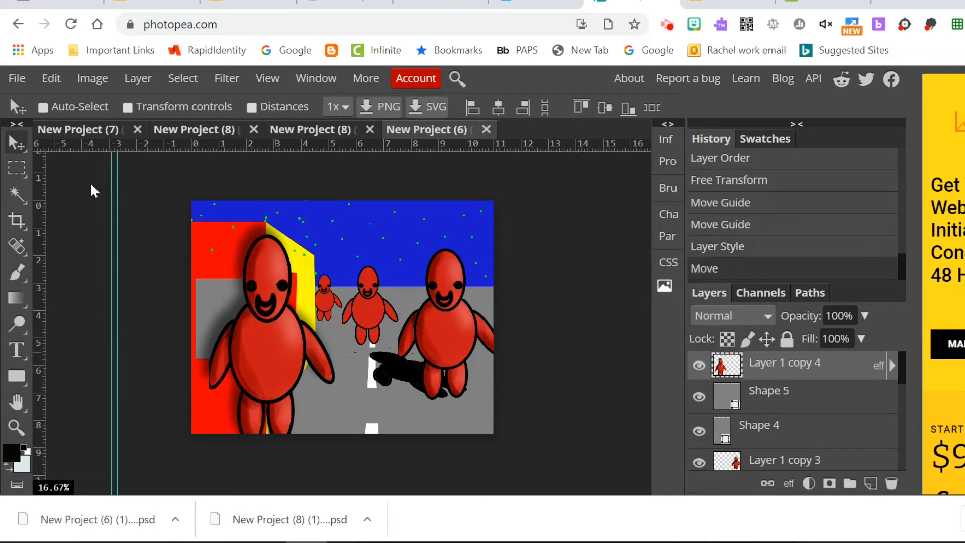
left_click(51, 80)
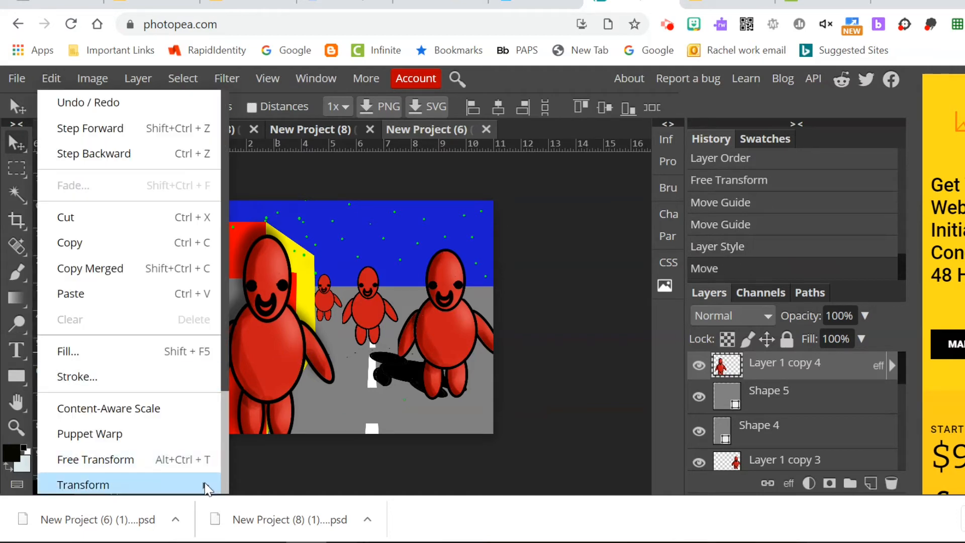
mouse_move(204, 483)
left_click(289, 247)
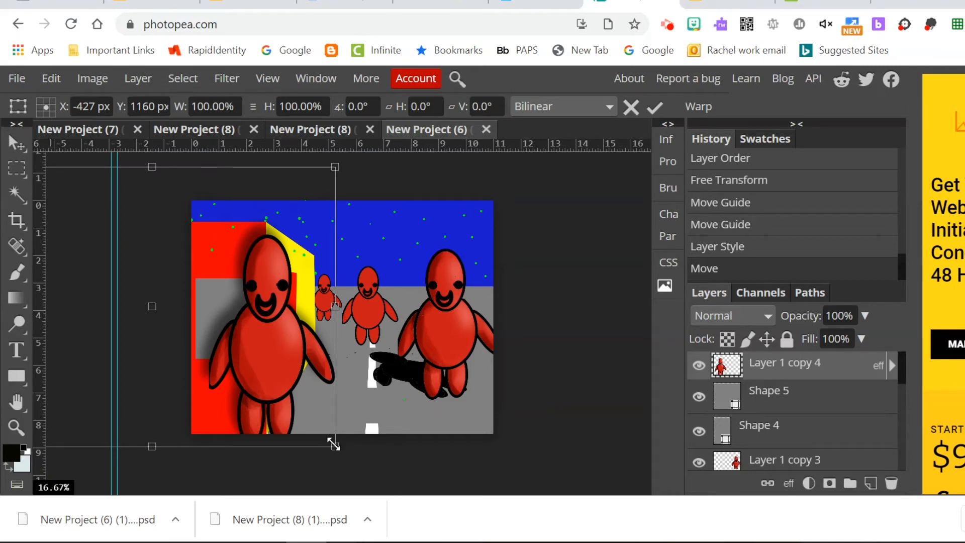
left_click_drag(332, 444, 395, 470)
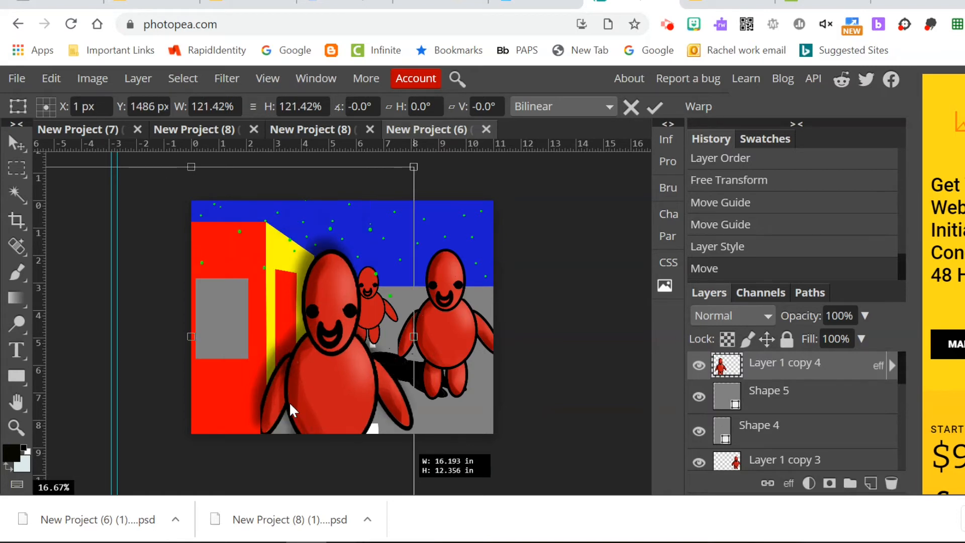
left_click_drag(275, 387, 216, 397)
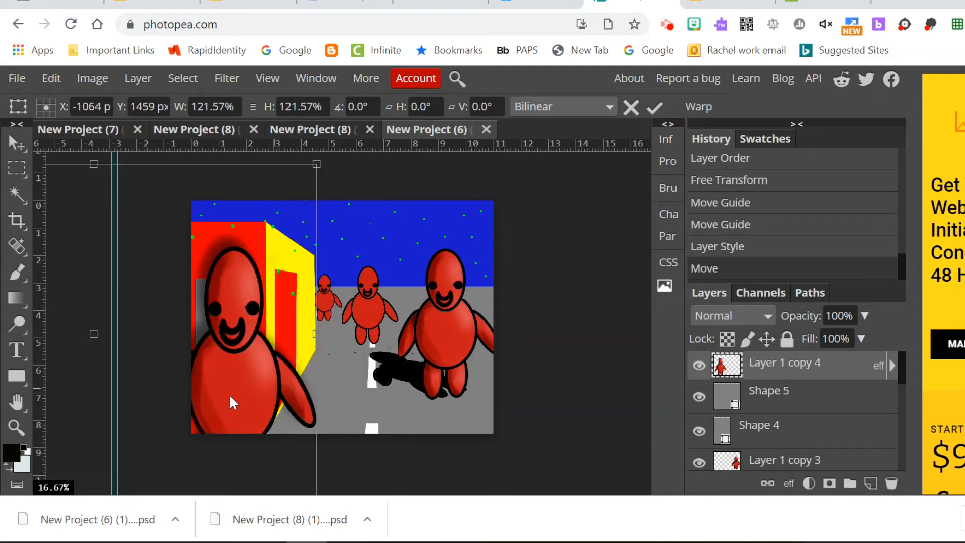
left_click_drag(253, 347, 201, 348)
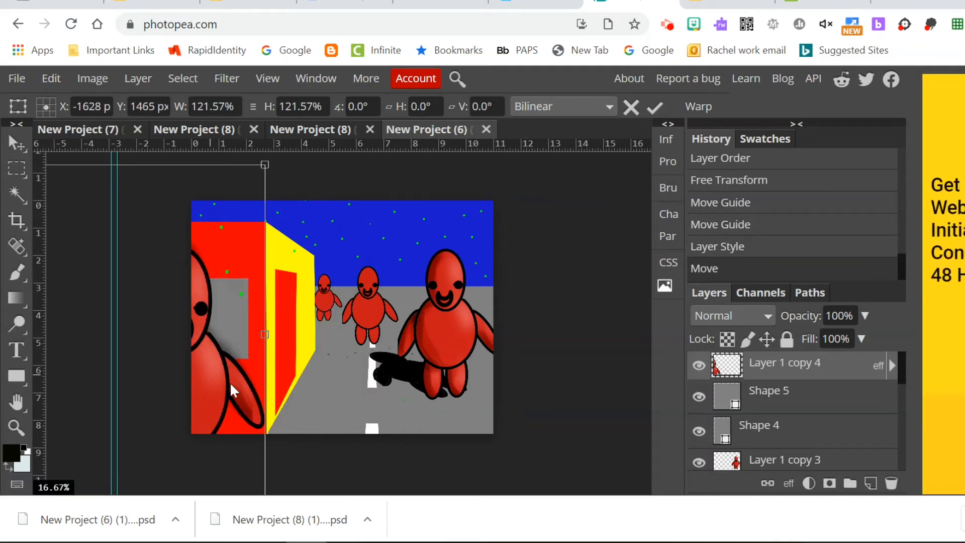
left_click_drag(230, 382, 288, 400)
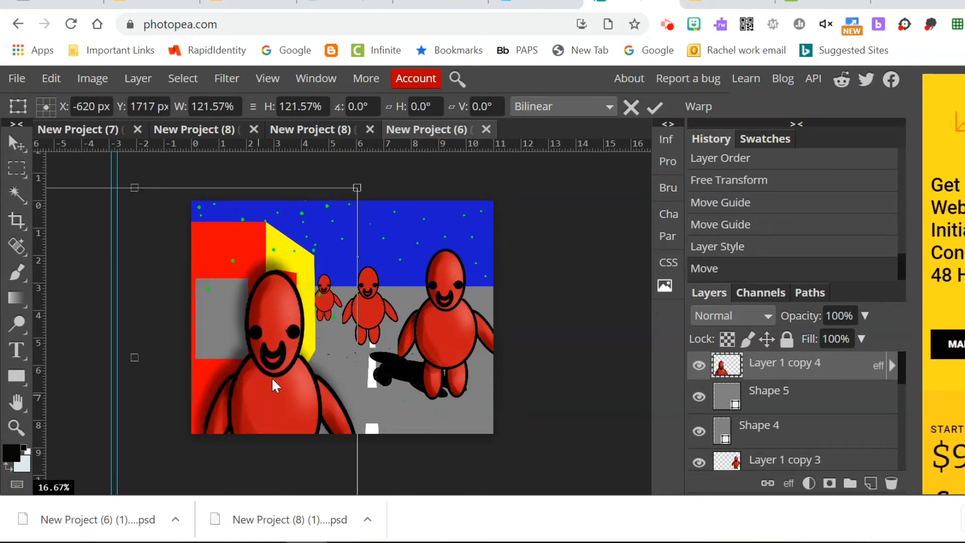
left_click_drag(246, 399, 252, 402)
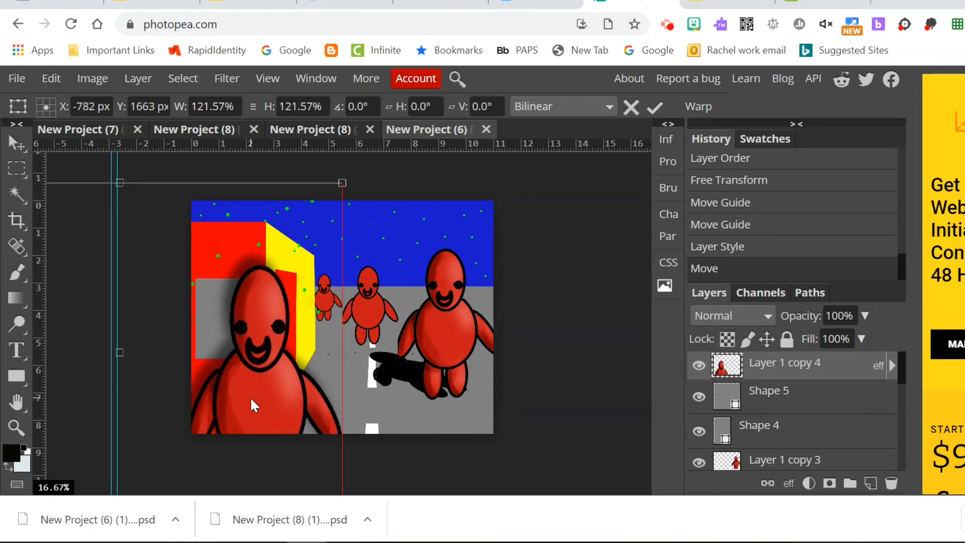
left_click(653, 107)
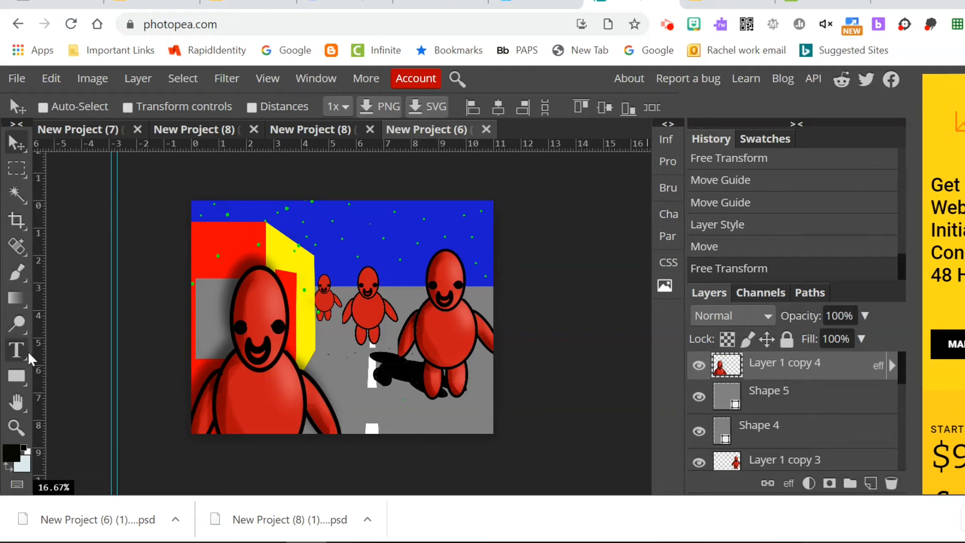
- Shift the foreground figure slightly farther from the road and select the middle figure's layer, Layer 1 copy 2
left_click(16, 427)
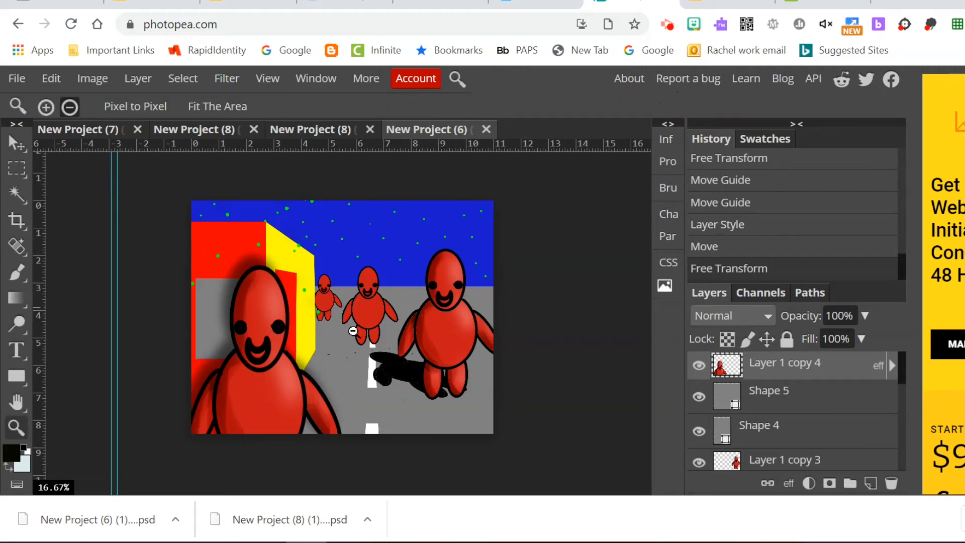
left_click(353, 330)
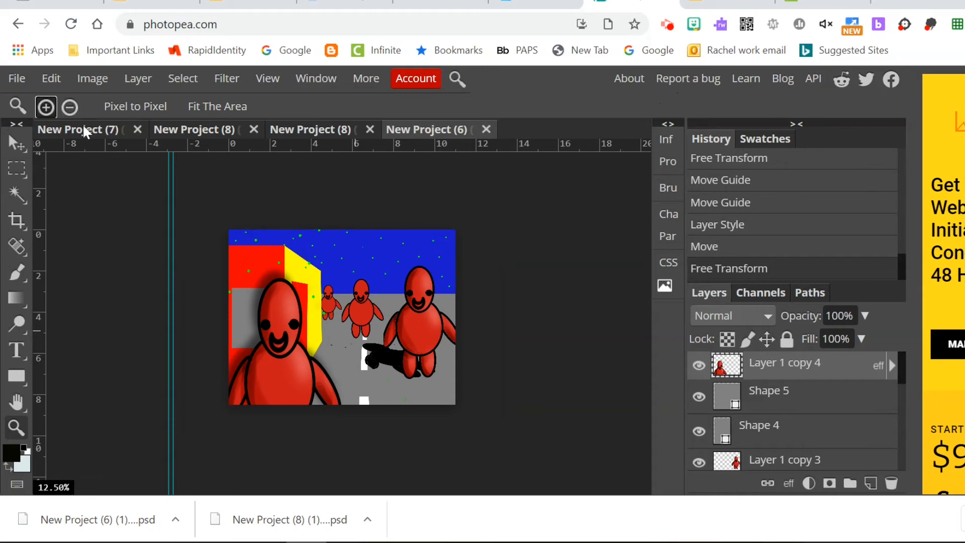
left_click(378, 318)
left_click(378, 317)
left_click(378, 318)
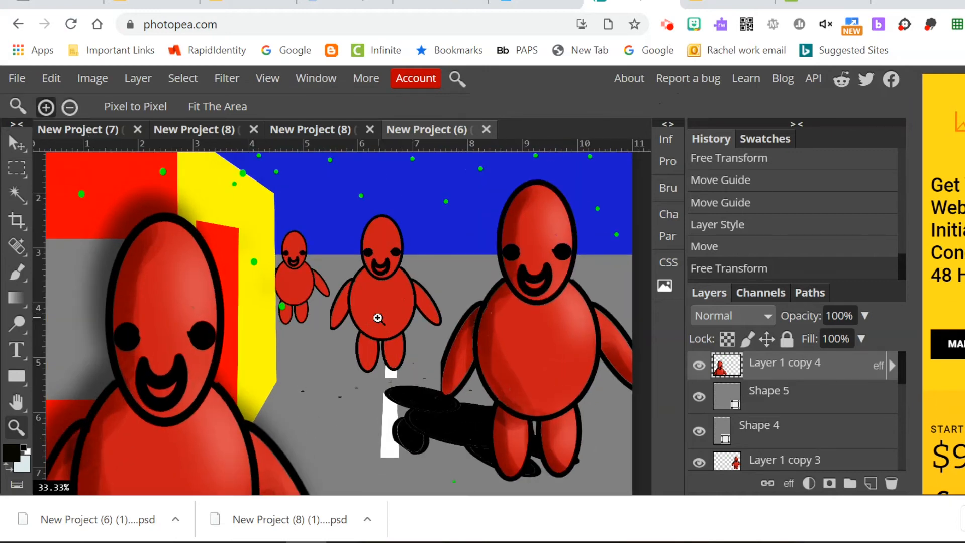
left_click(378, 318)
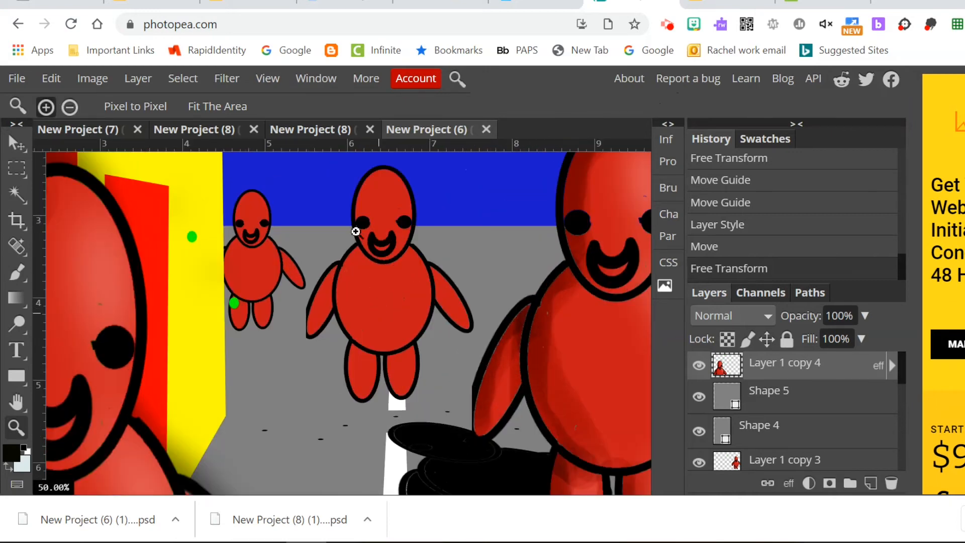
left_click(14, 138)
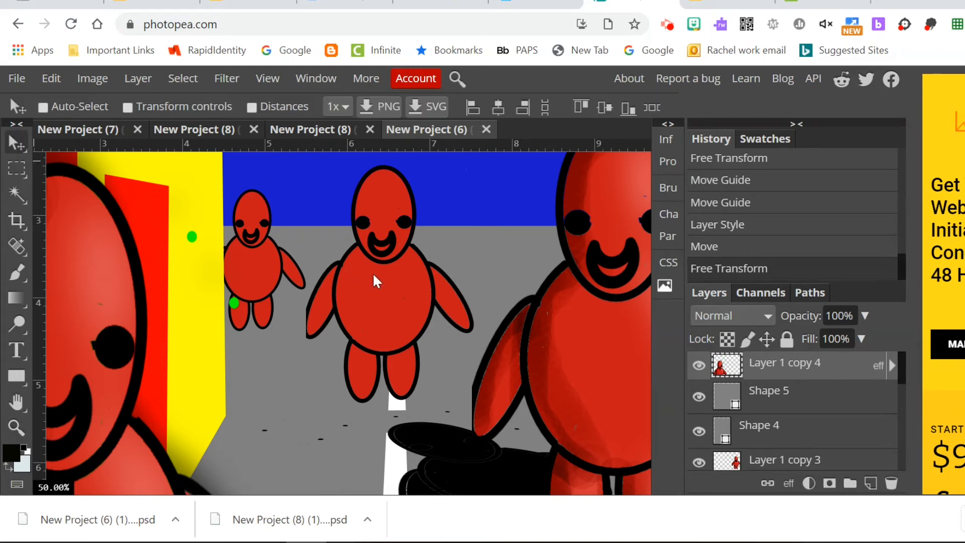
left_click_drag(373, 274, 365, 269)
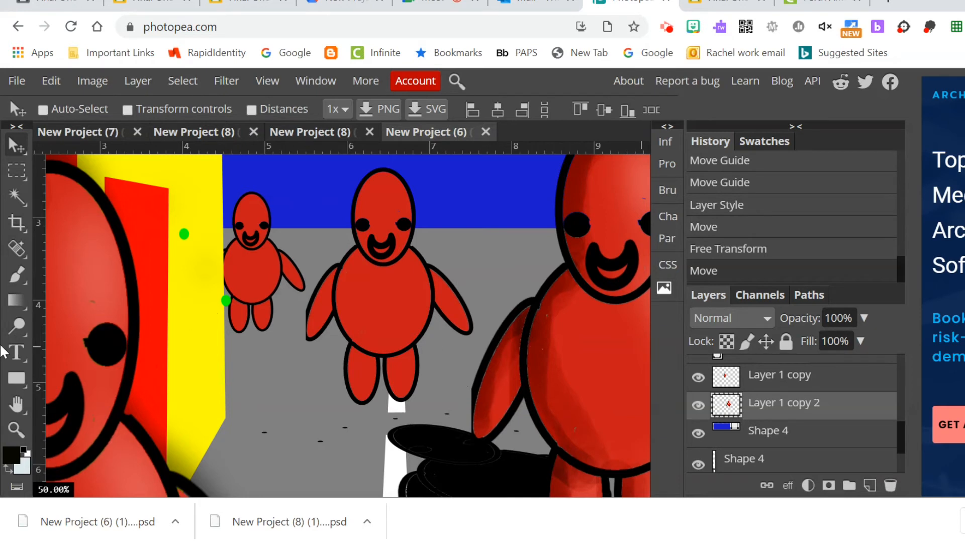
left_click(17, 430)
key("alt")
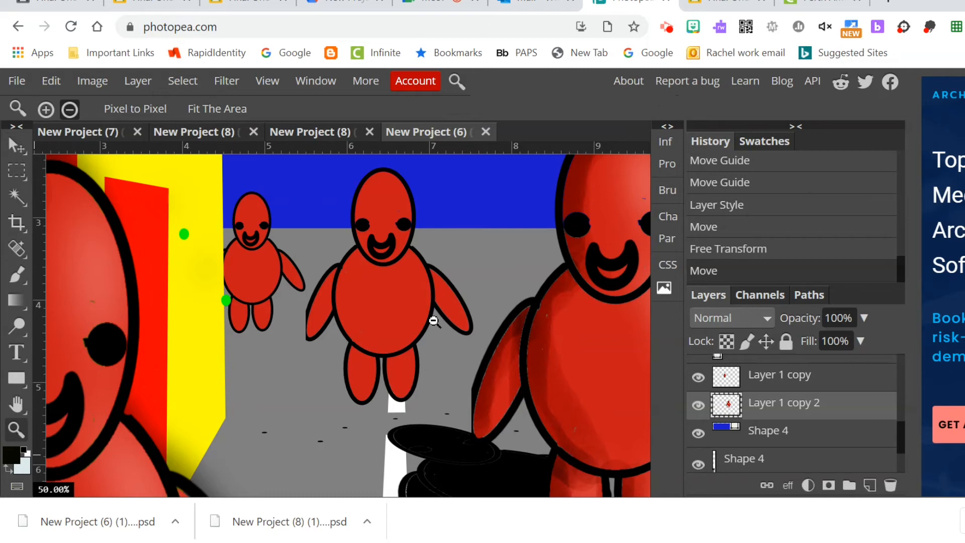
left_click(433, 320, "alt")
left_click(434, 321, "alt")
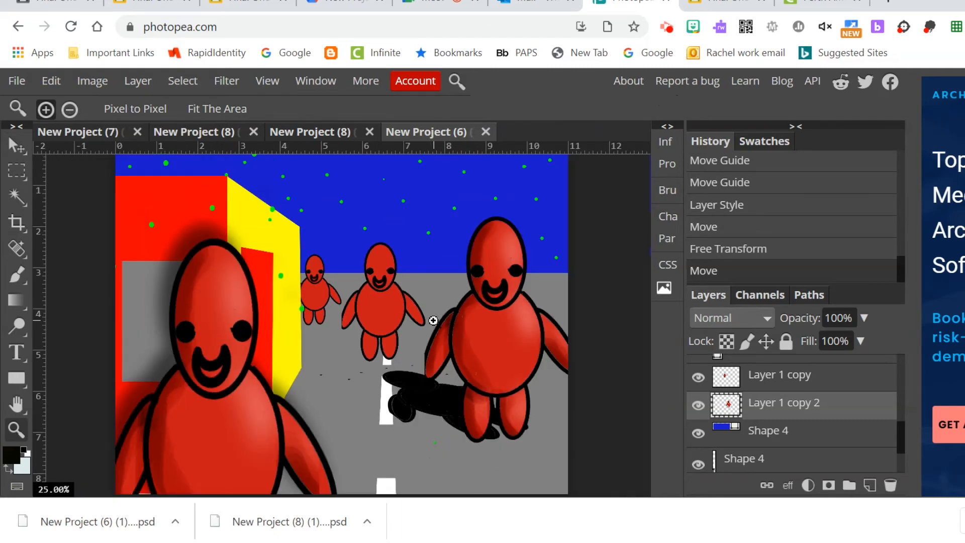
- Duplicate the middle figure's layer and make the original, Layer 1 copy 2, active beneath the duplicate
left_click(139, 82)
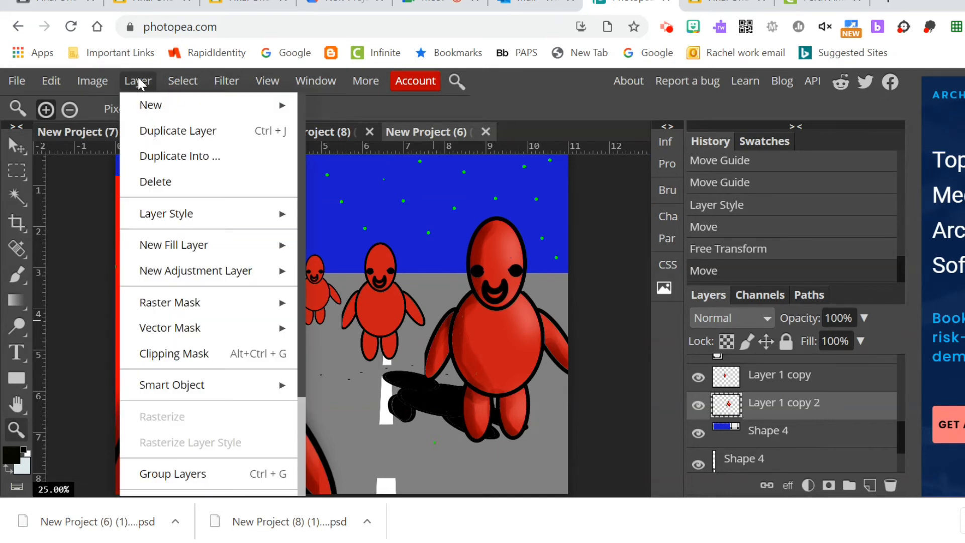
left_click(173, 131)
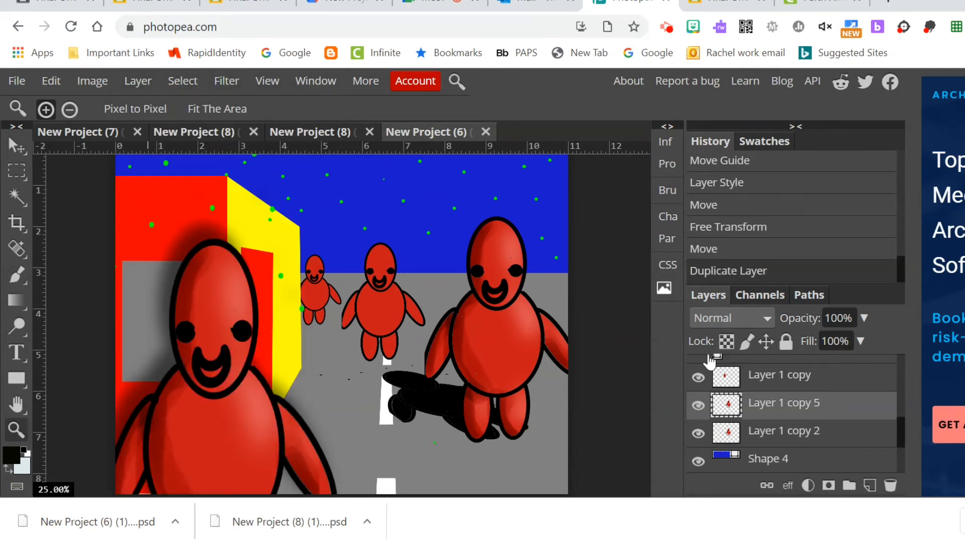
left_click(726, 438)
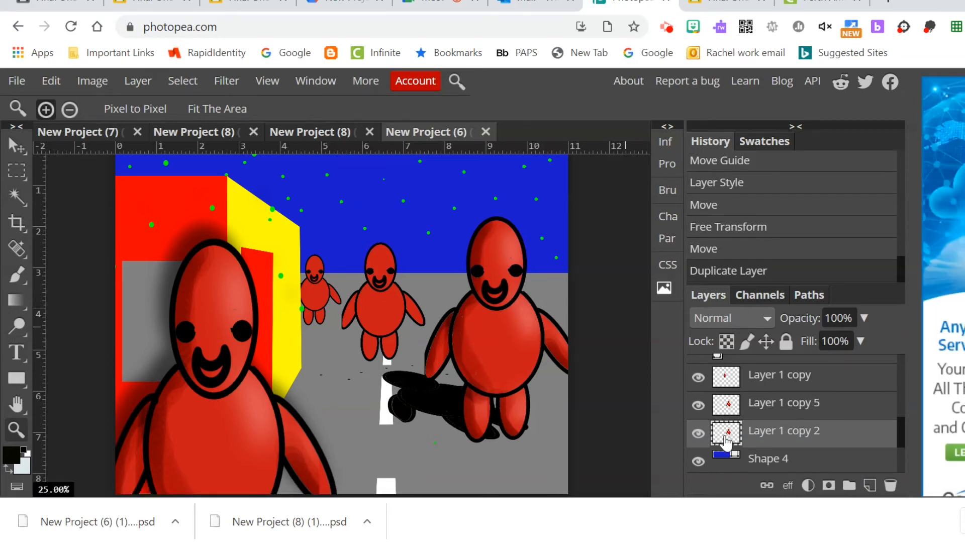
- Distort Layer 1 copy 2 into a flattened, slanted shadow shape lying on the road from the middle figure's feet towards the building
left_click(51, 81)
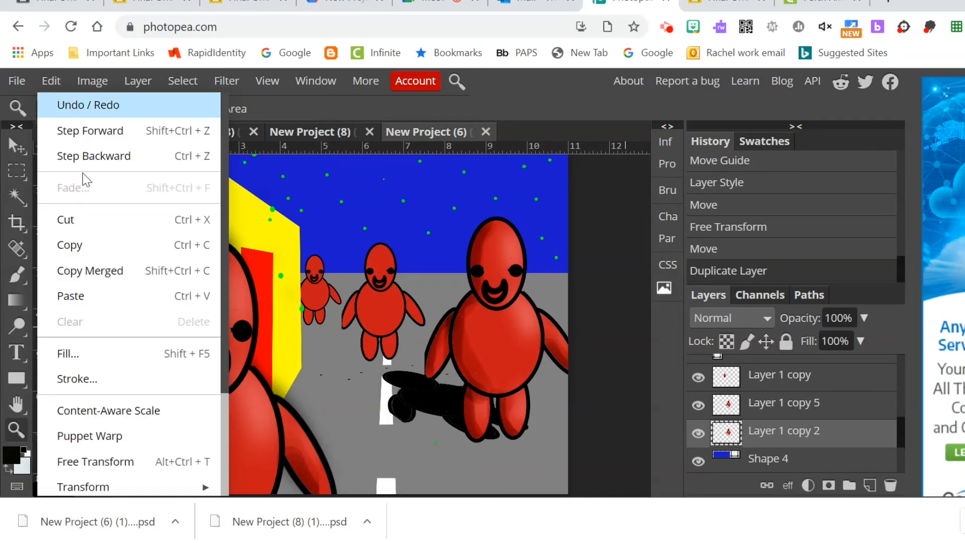
mouse_move(191, 487)
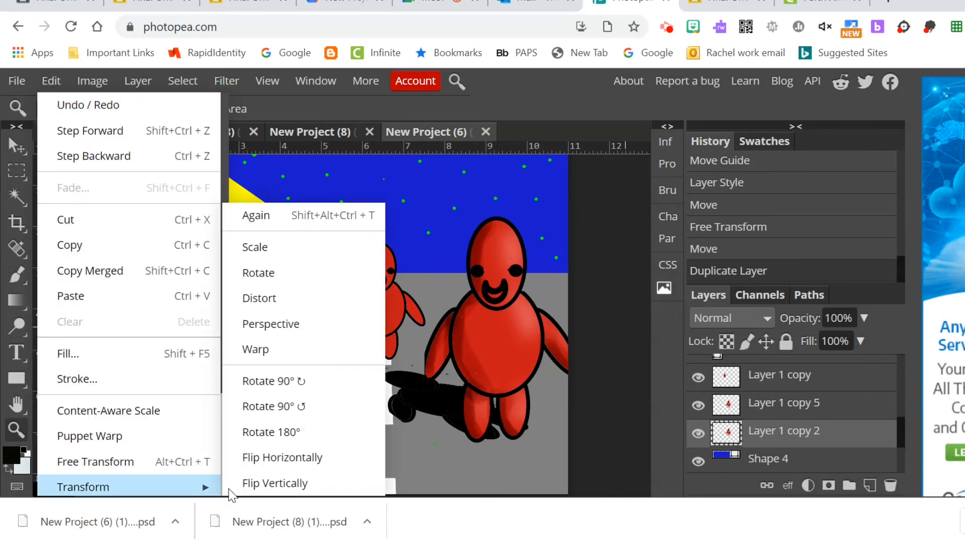
left_click(284, 301)
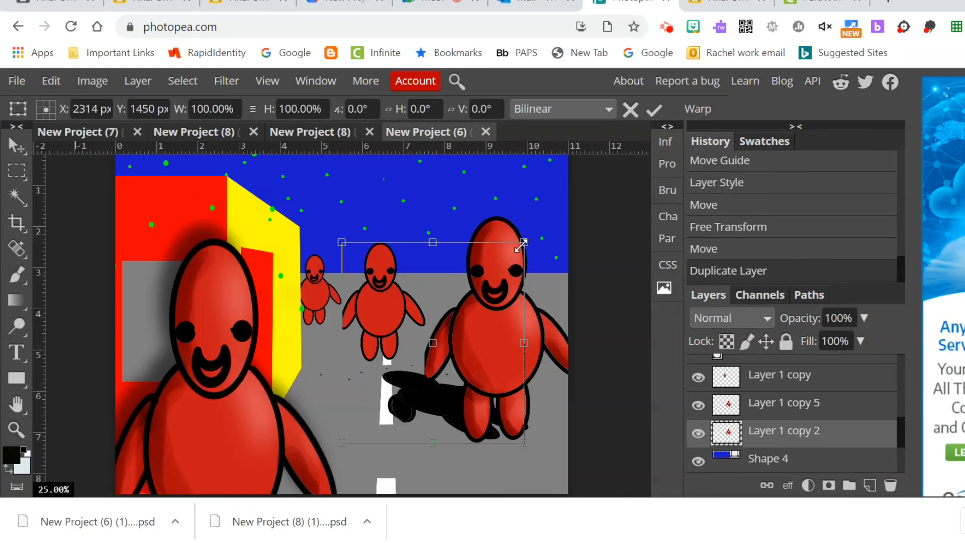
left_click_drag(523, 242, 424, 291)
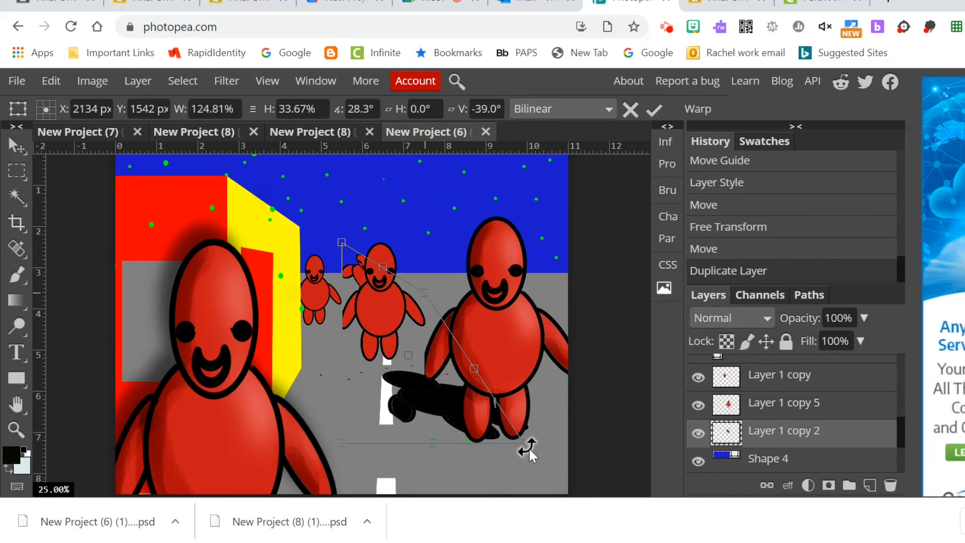
left_click_drag(529, 448, 552, 353)
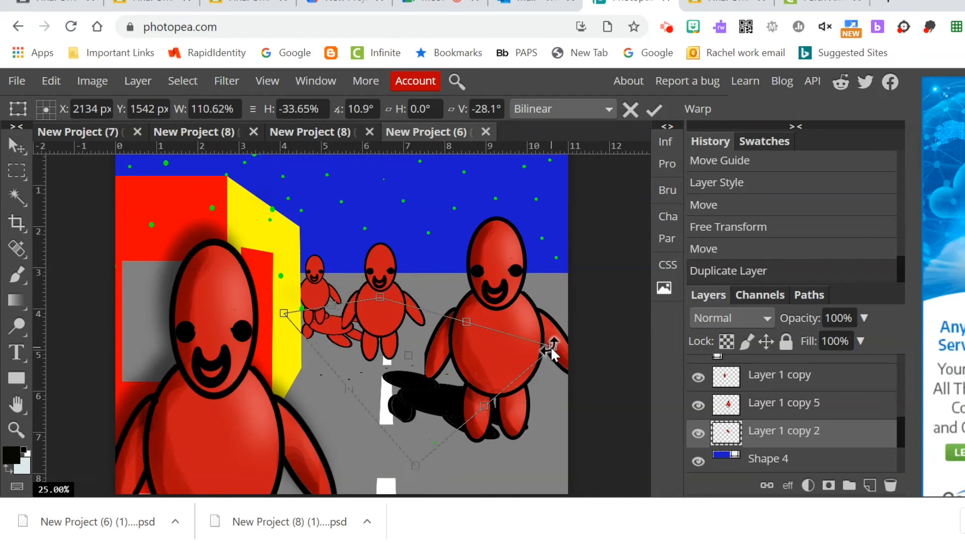
left_click_drag(345, 338, 368, 343)
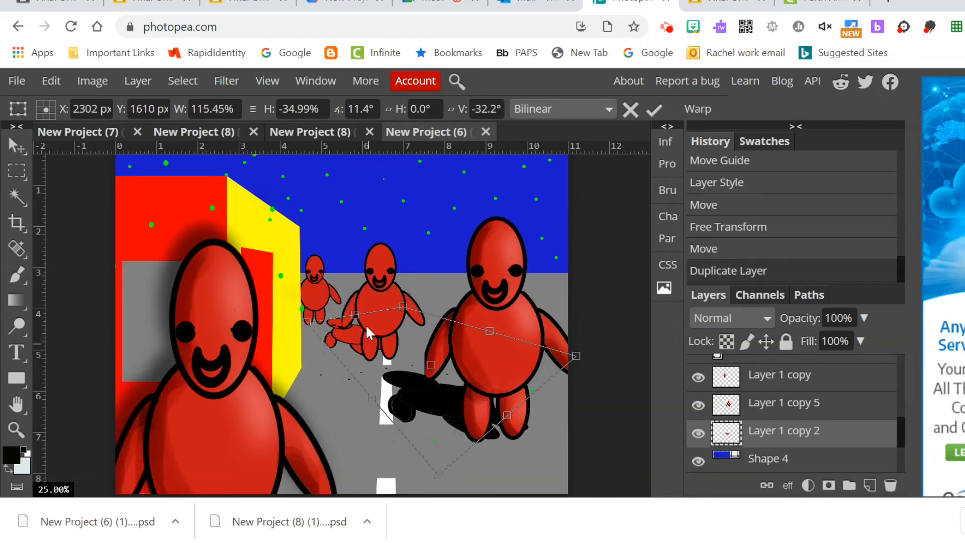
left_click_drag(402, 307, 371, 346)
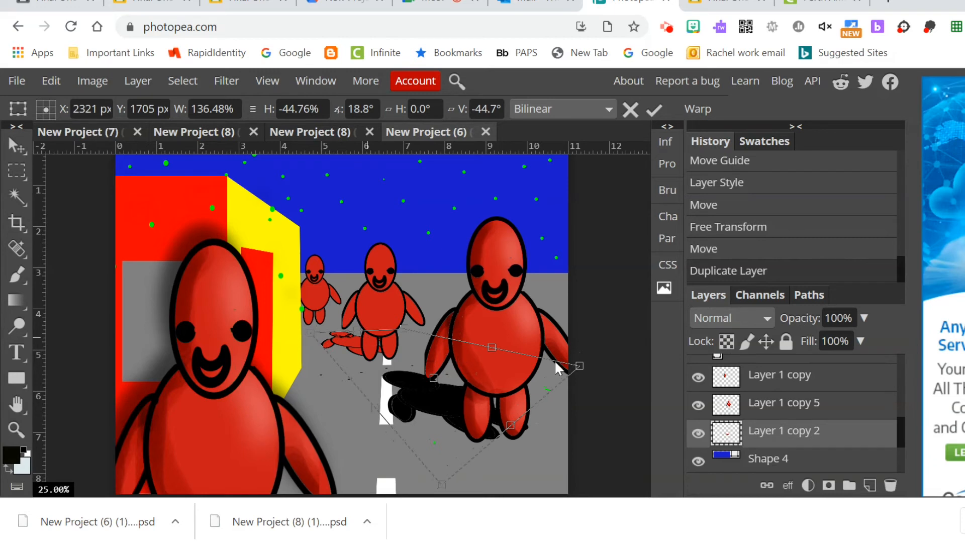
left_click(655, 110)
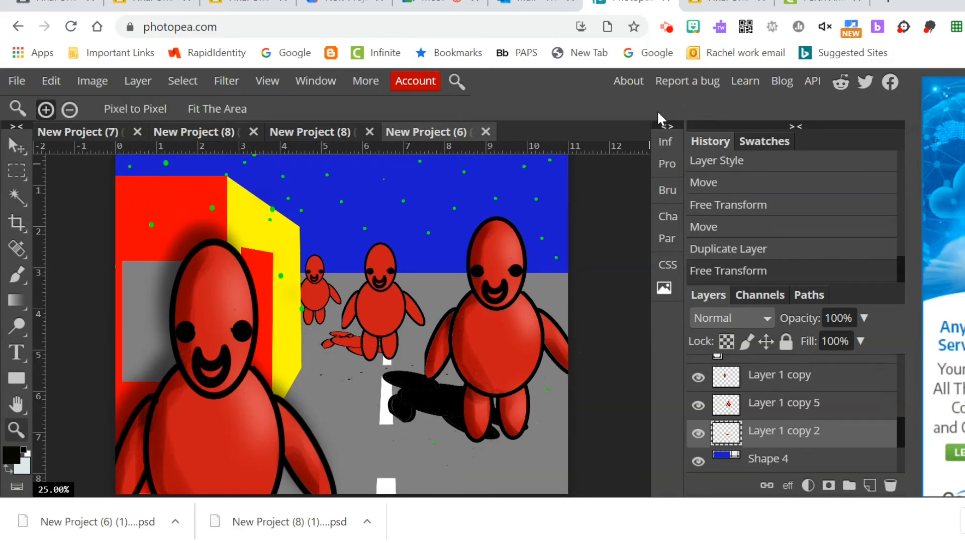
- Apply a black Color Overlay with Normal blending and 100% opacity to the flattened Layer 1 copy 2
left_click(139, 81)
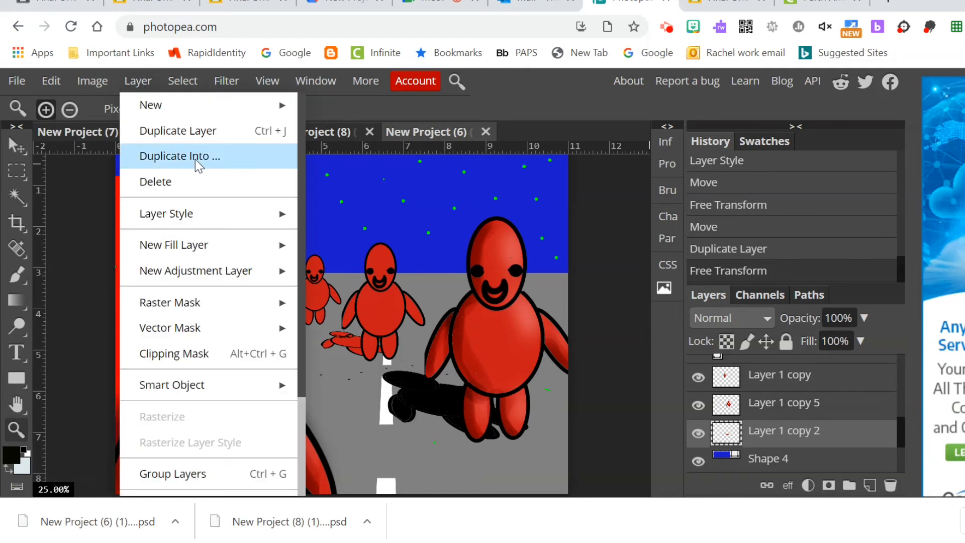
mouse_move(230, 217)
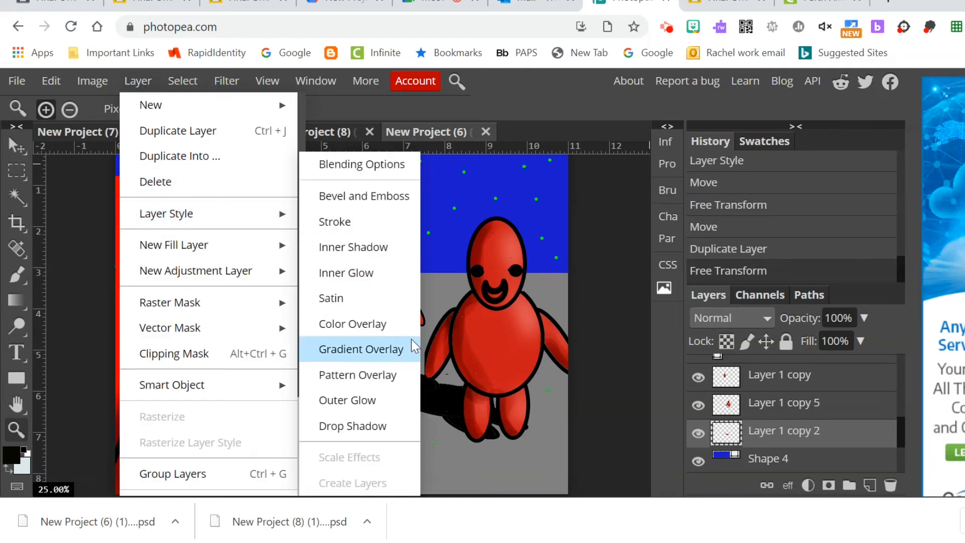
left_click(375, 332)
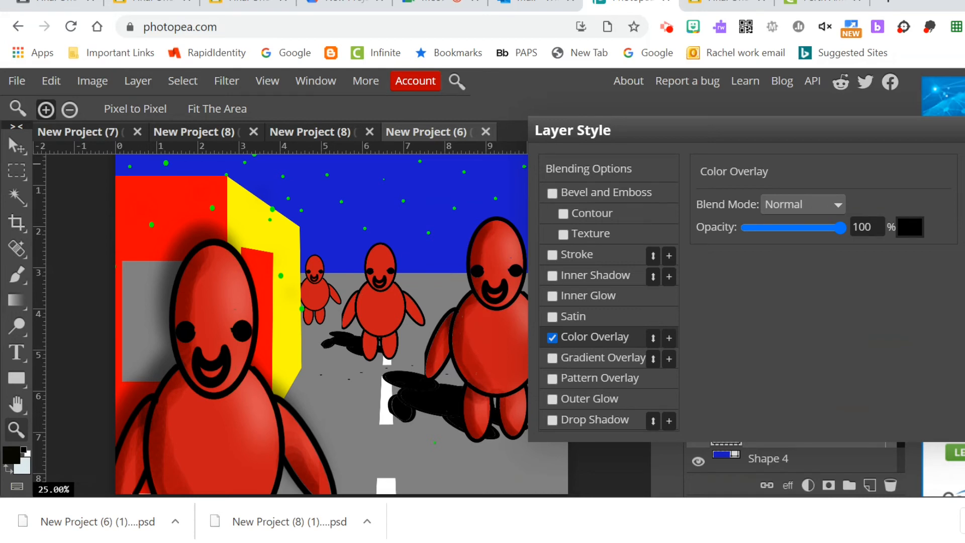
key("Return")
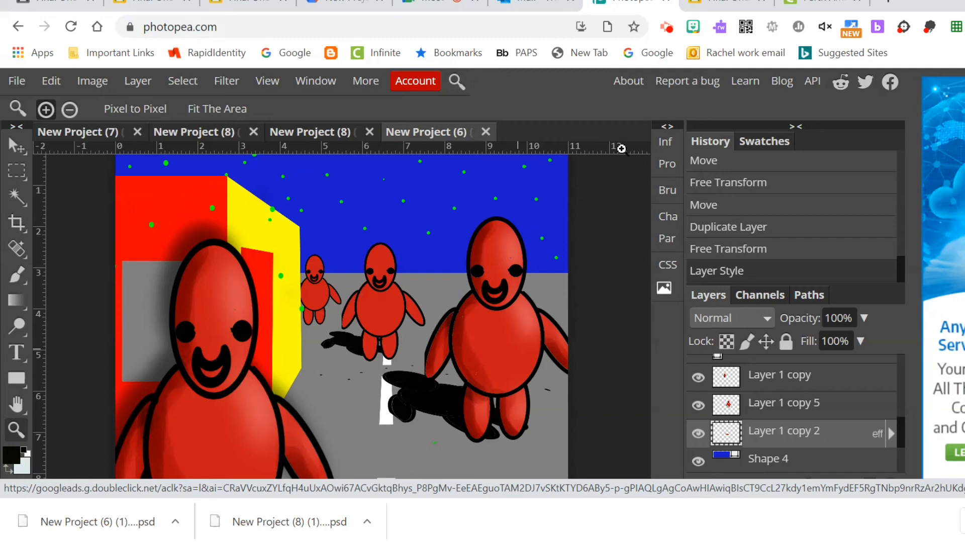
- Darken the building-side edges of the middle figure's head and body and its lower parts on Layer 1 copy 5 with the Burn tool
left_click(22, 326)
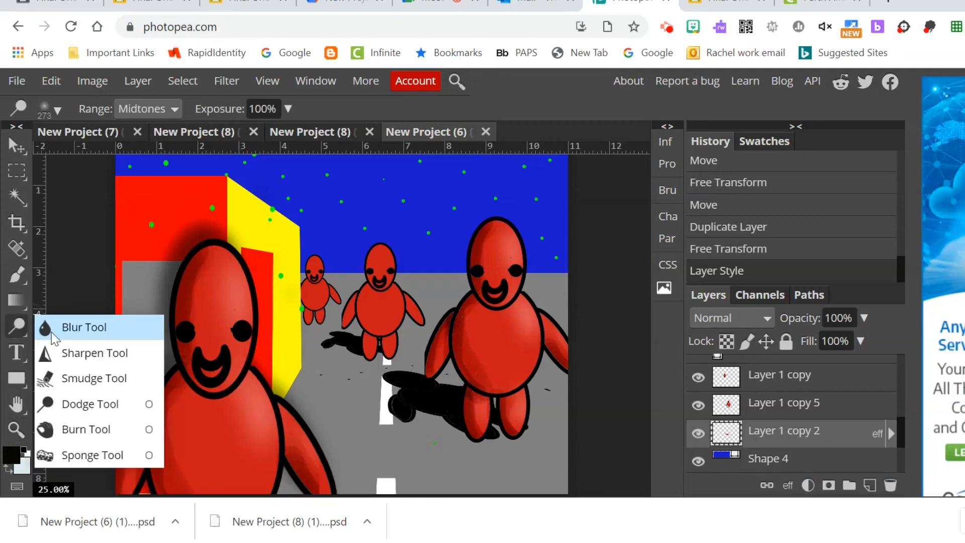
left_click(53, 327)
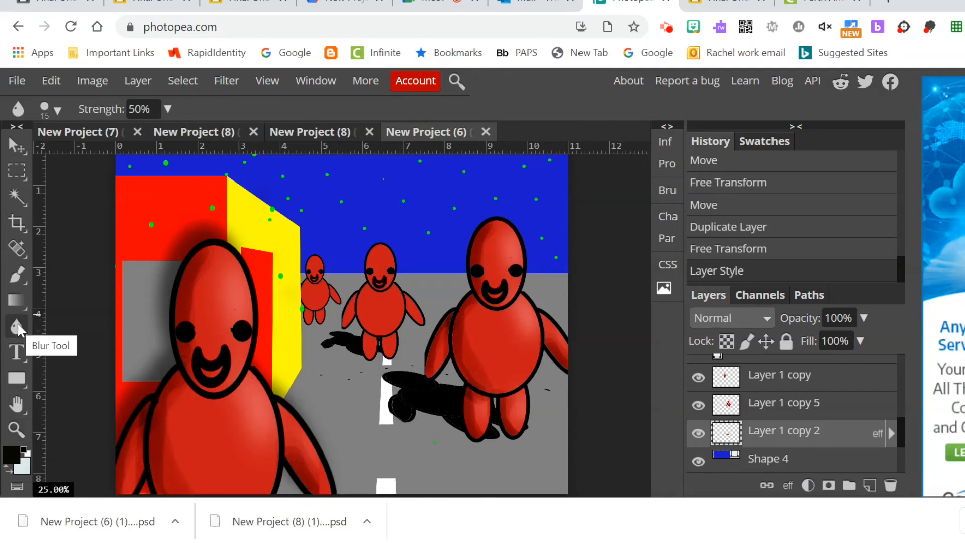
left_click(23, 330)
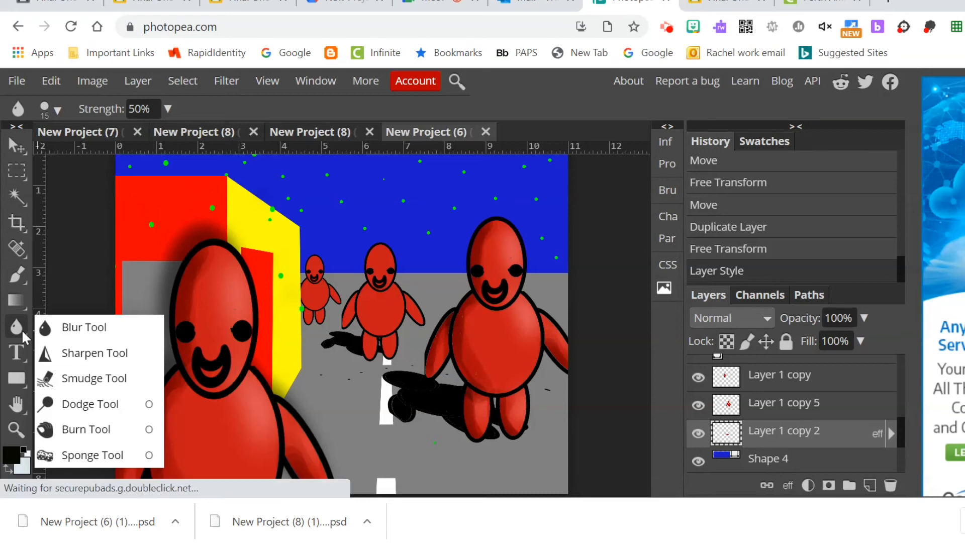
left_click(87, 440)
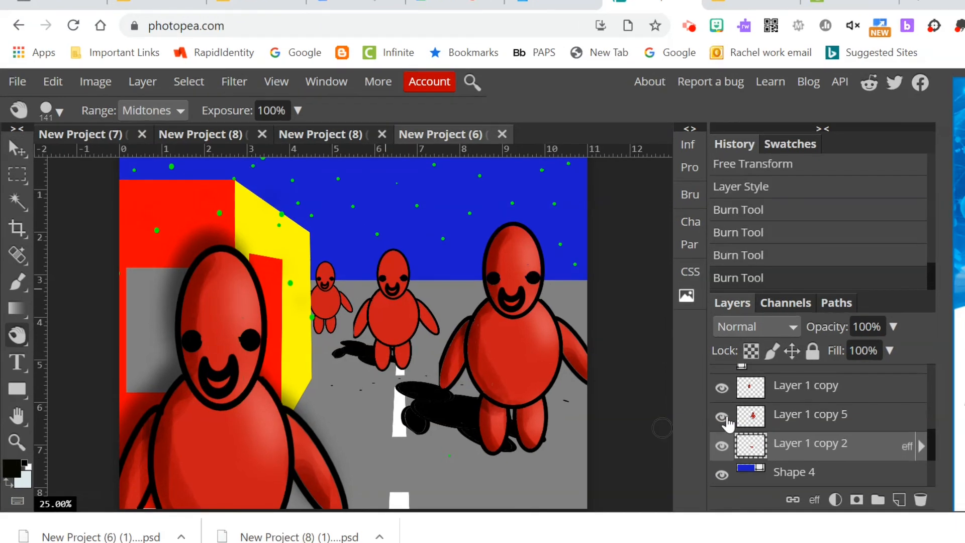
left_click(762, 423)
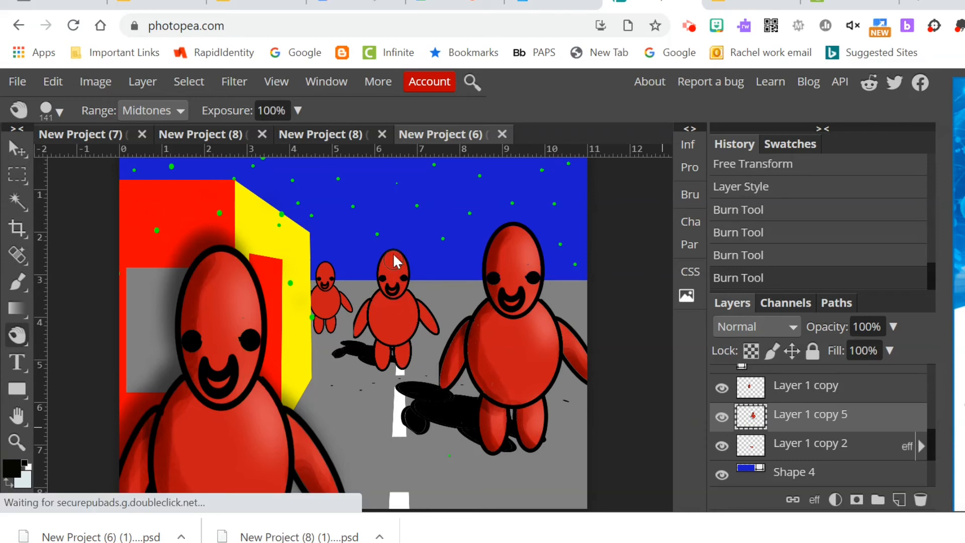
left_click_drag(384, 266, 383, 290)
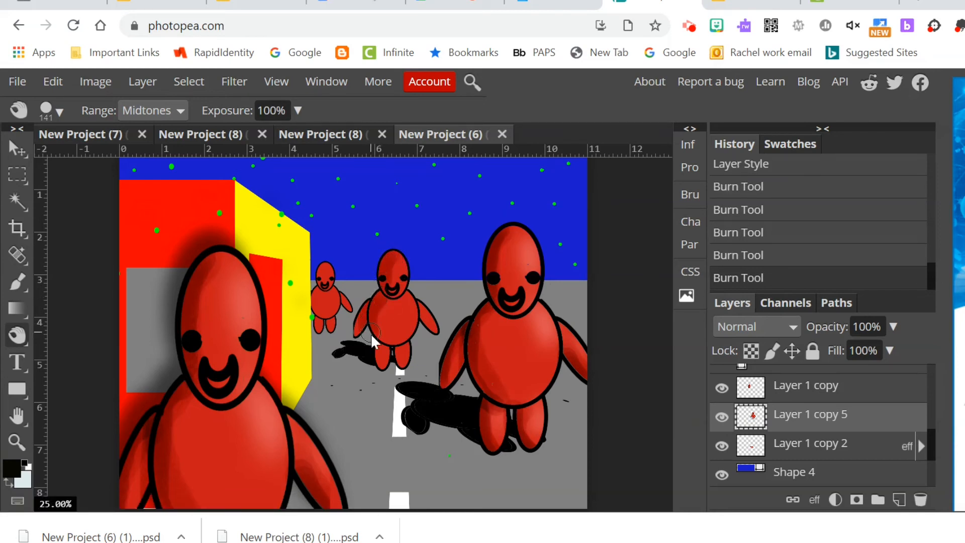
mouse_move(374, 345)
left_mouse_down()
mouse_move(381, 340)
mouse_move(402, 355)
left_mouse_up()
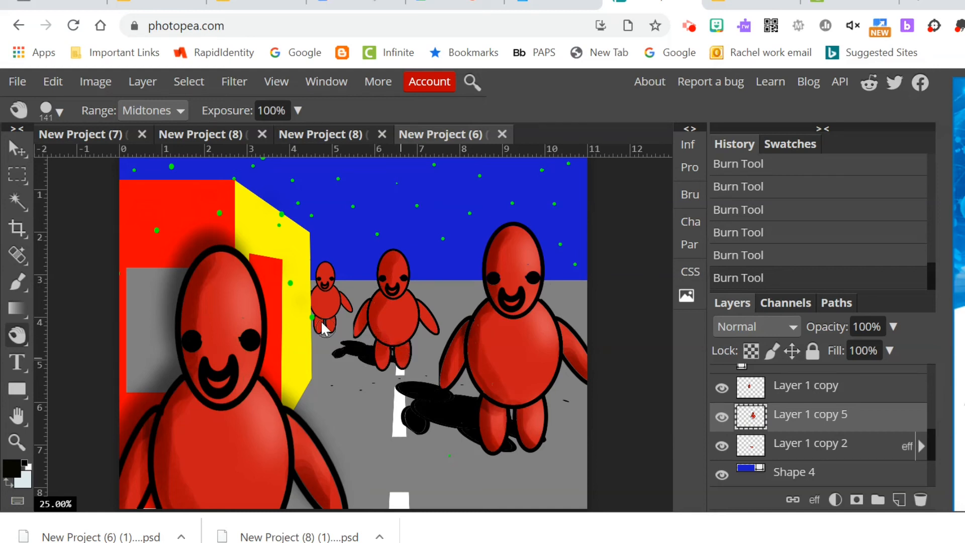
left_click(60, 105)
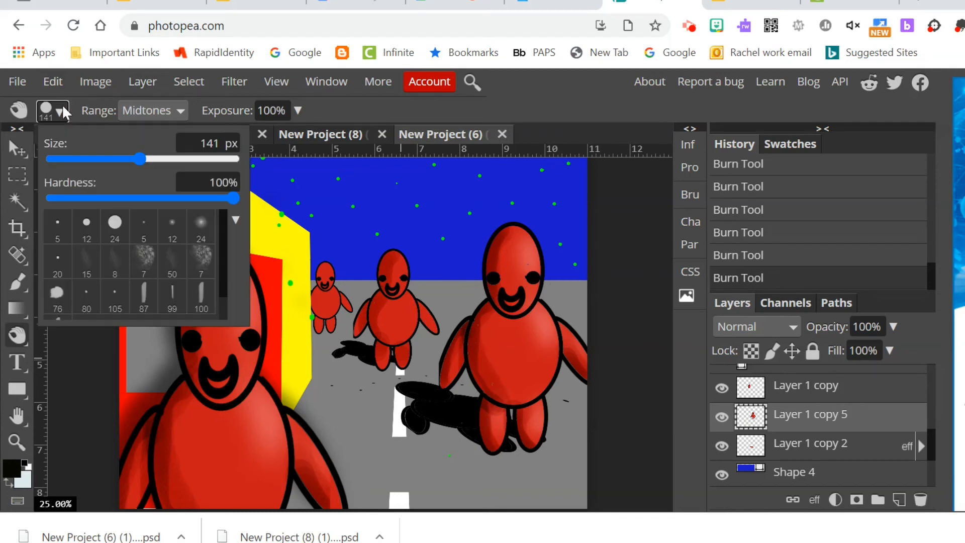
left_click(425, 325)
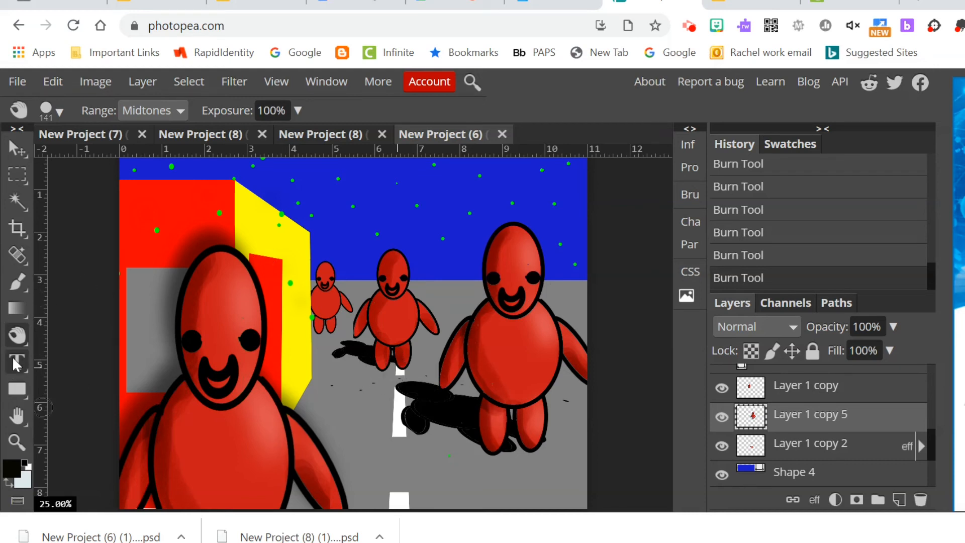
- Lighten the road-side areas of the middle figure's head and body with the Dodge tool at Midtones and 100% exposure
right_click(18, 336)
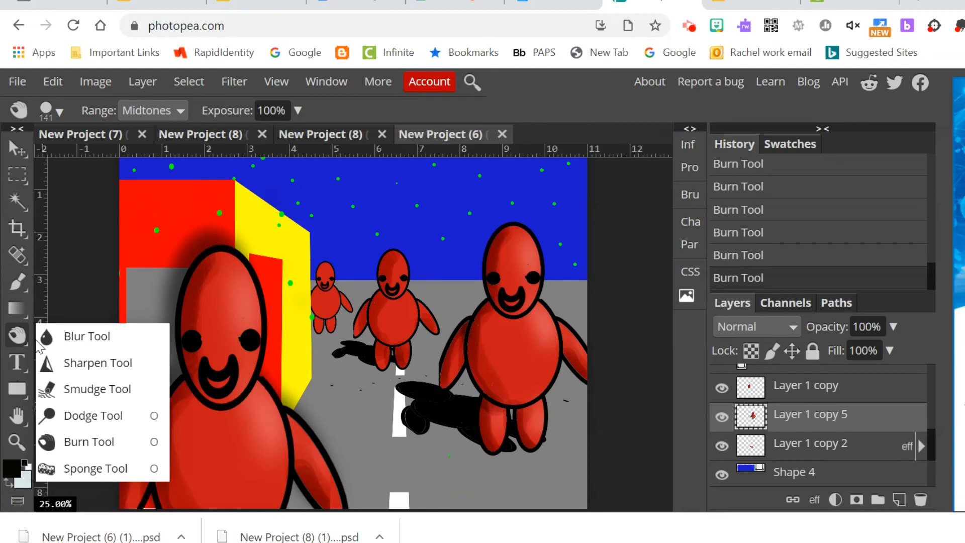
left_click(94, 416)
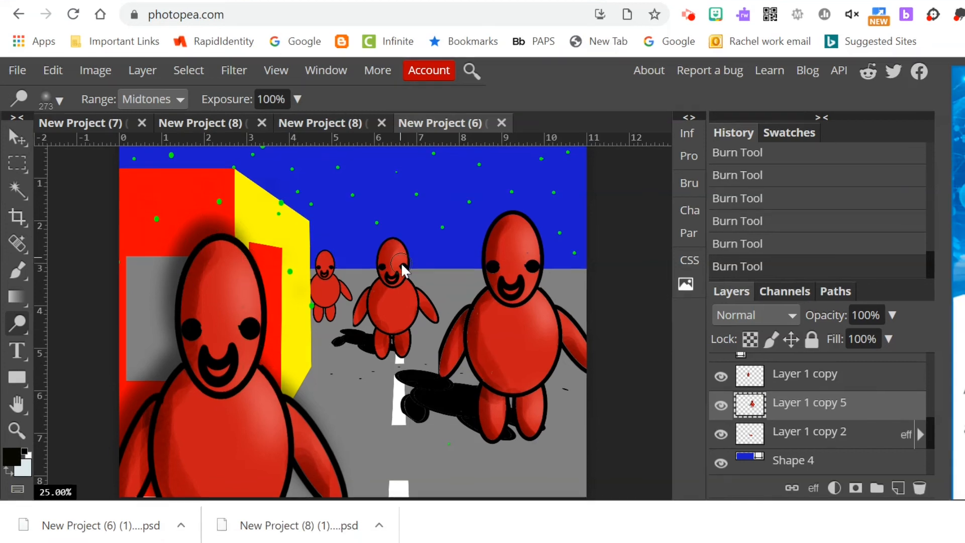
mouse_move(400, 263)
left_mouse_down()
mouse_move(425, 304)
mouse_move(405, 336)
mouse_move(381, 308)
left_mouse_up()
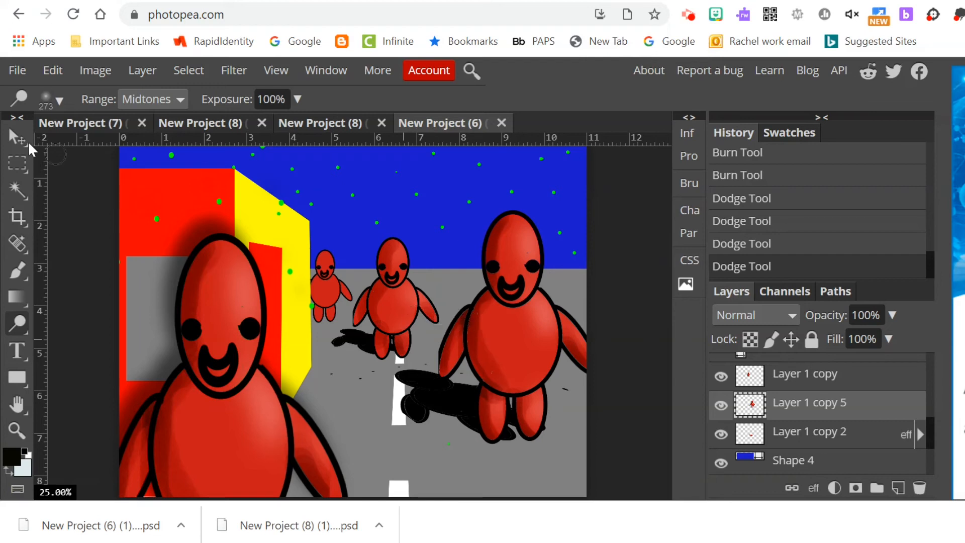
- Filter Downloads by modification date, open New Project (6) (1) (1) to compare the original artwork, and return to the edited version
left_click(17, 71)
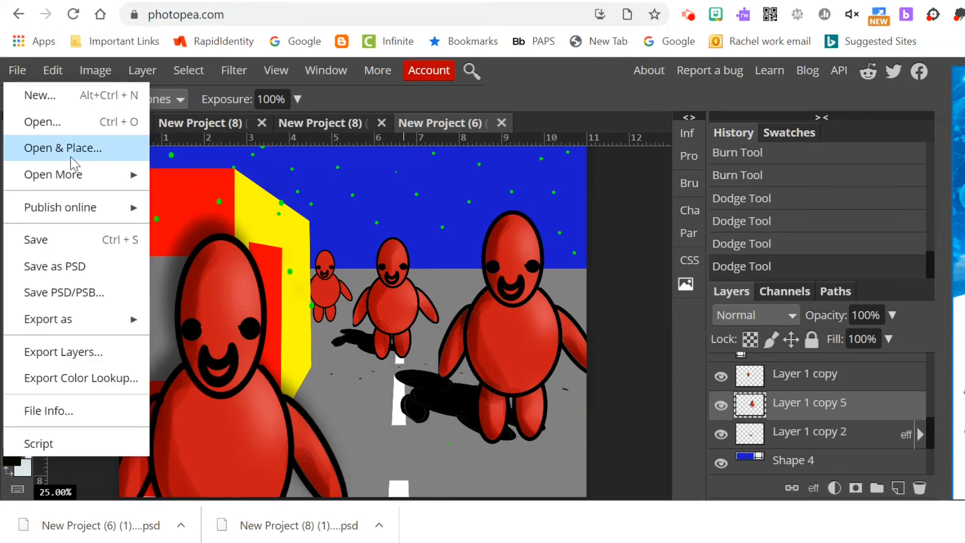
left_click(60, 125)
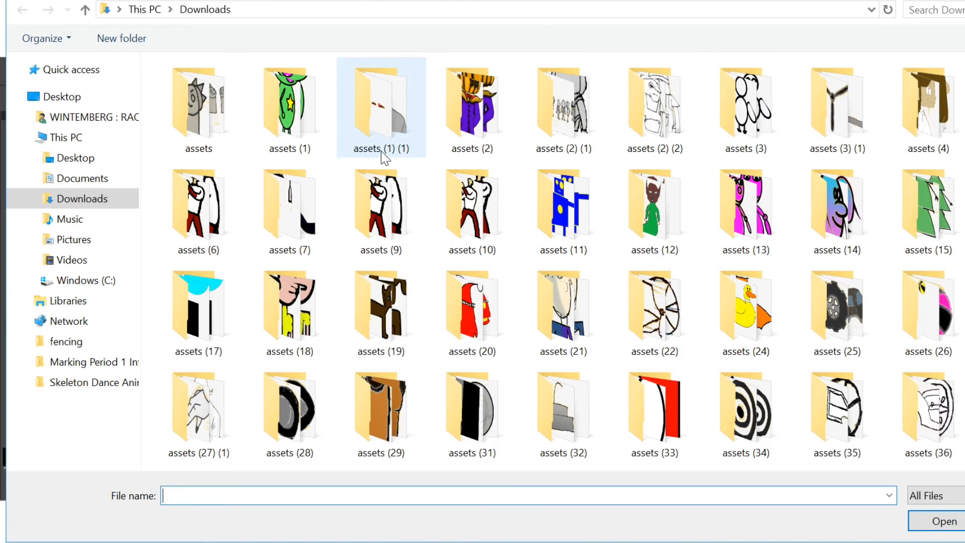
left_click(934, 10)
left_click(939, 23)
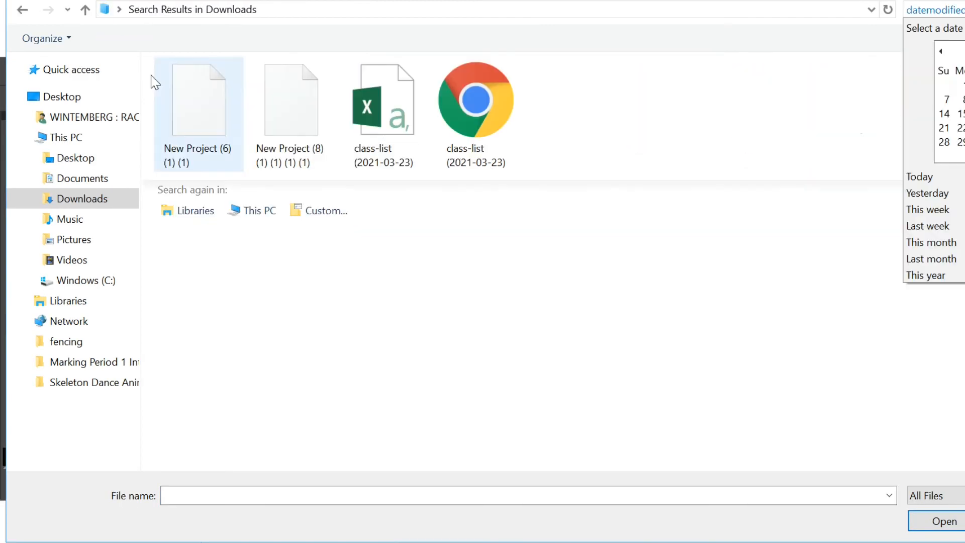
double_click(215, 135)
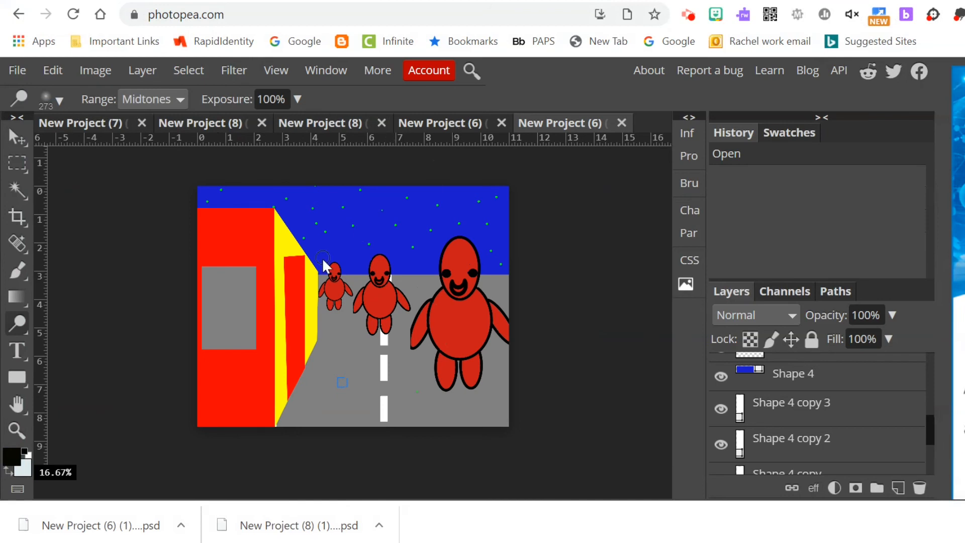
left_click(429, 131)
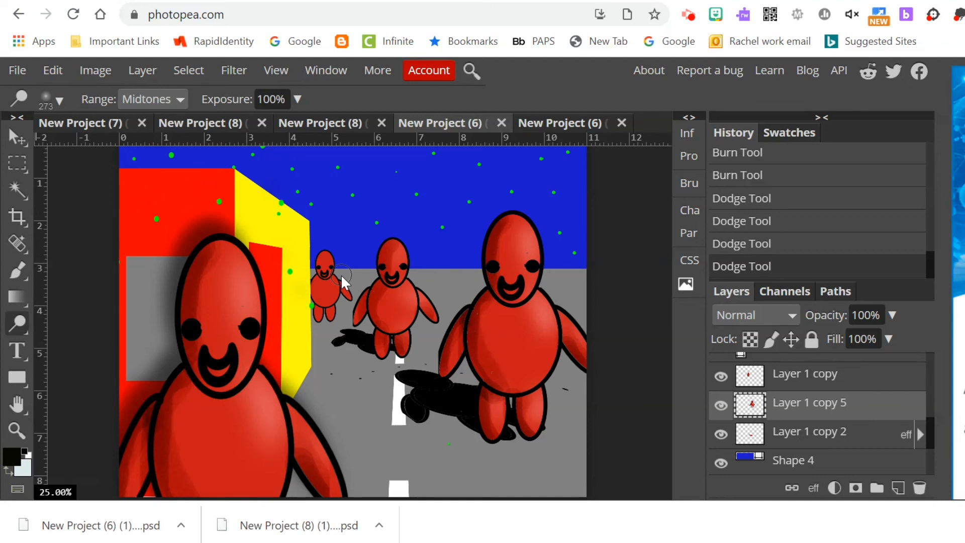
- Rasterize the grey ground layer Shape 4 just above the Background layer
scroll(739, 431, "down", 3)
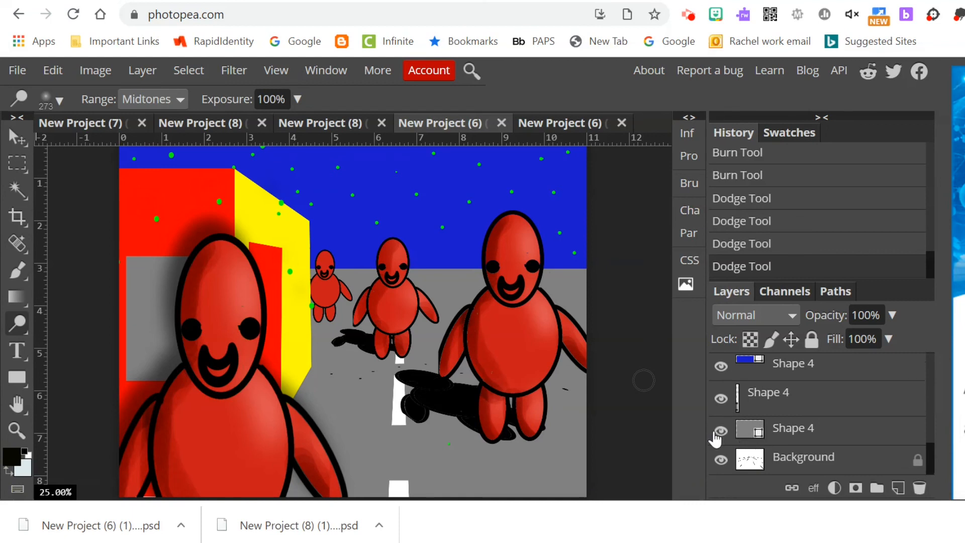
left_click(720, 431)
left_click(720, 431)
left_click(773, 438)
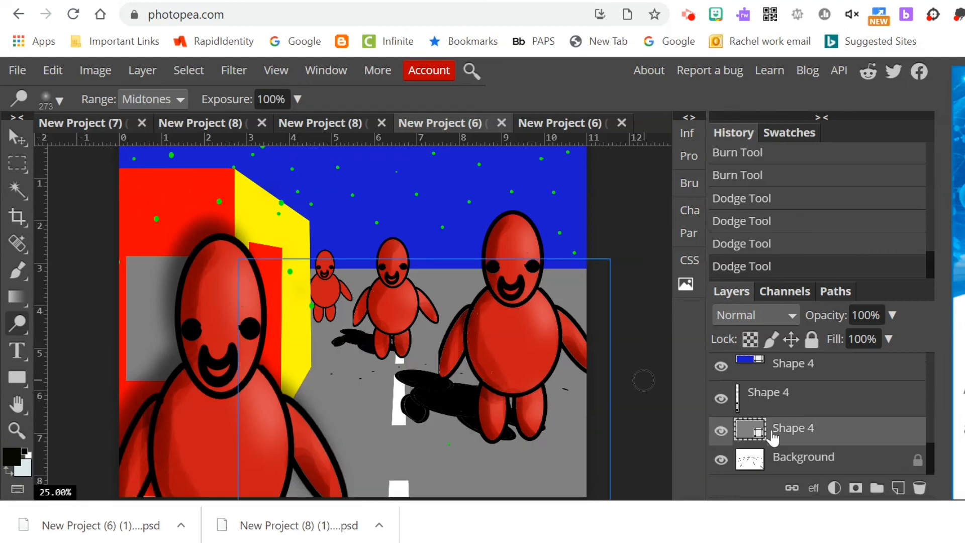
right_click(771, 435)
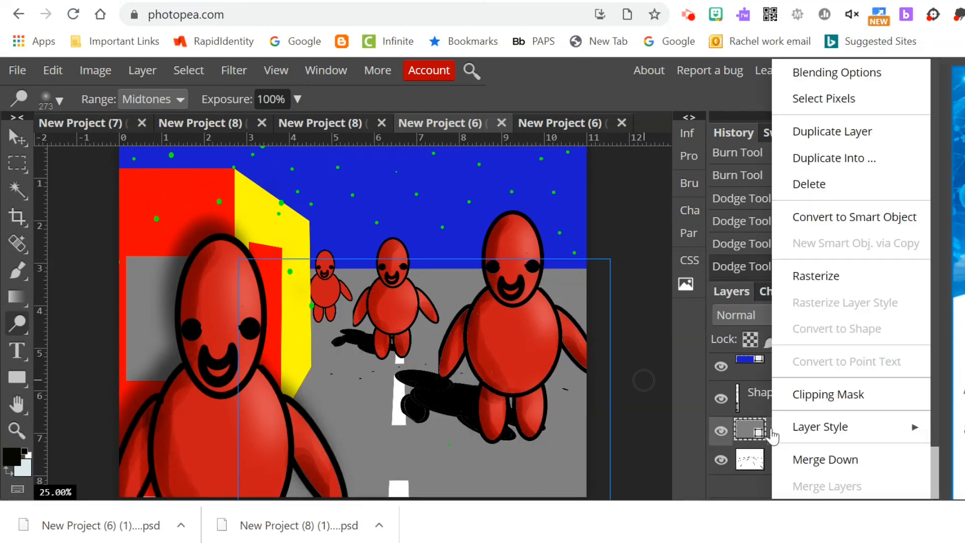
left_click(844, 277)
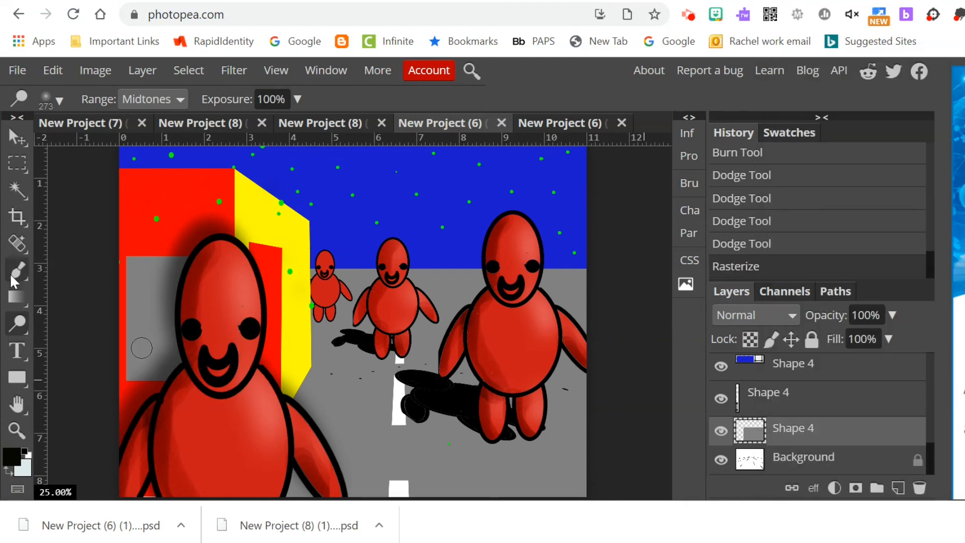
- Darken the grey ground around the feet of the large road-side figure and the middle figure with the Burn tool at Midtones and 100% exposure
right_click(19, 324)
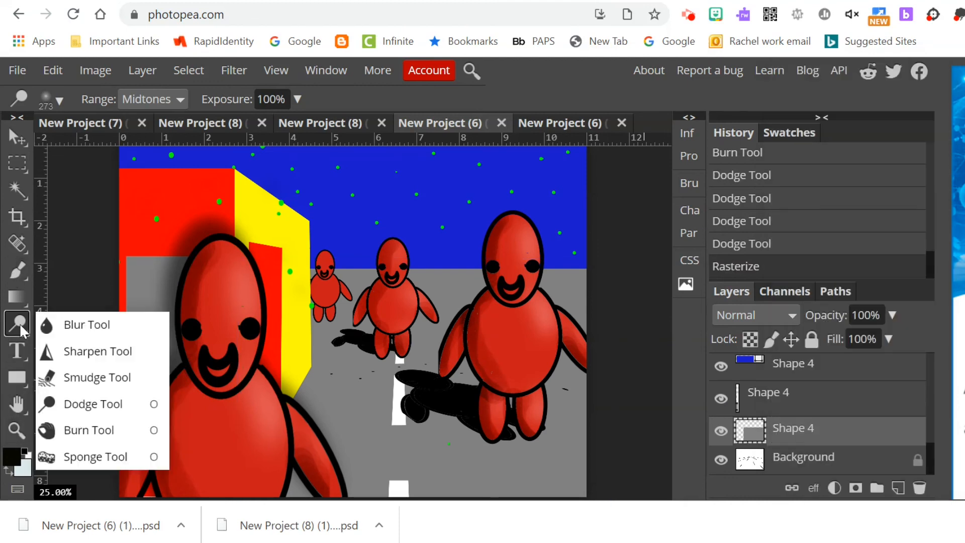
left_click(75, 431)
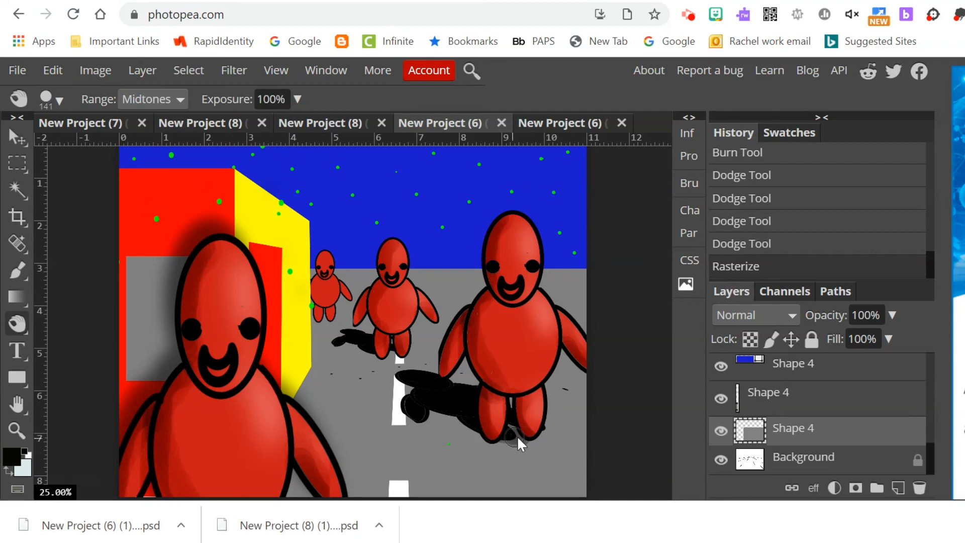
left_click(489, 436)
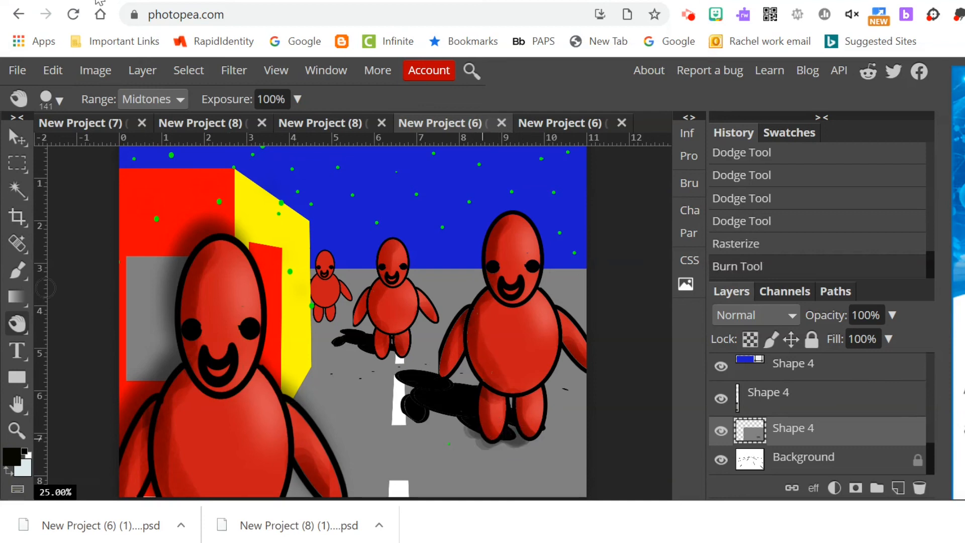
left_click(57, 98)
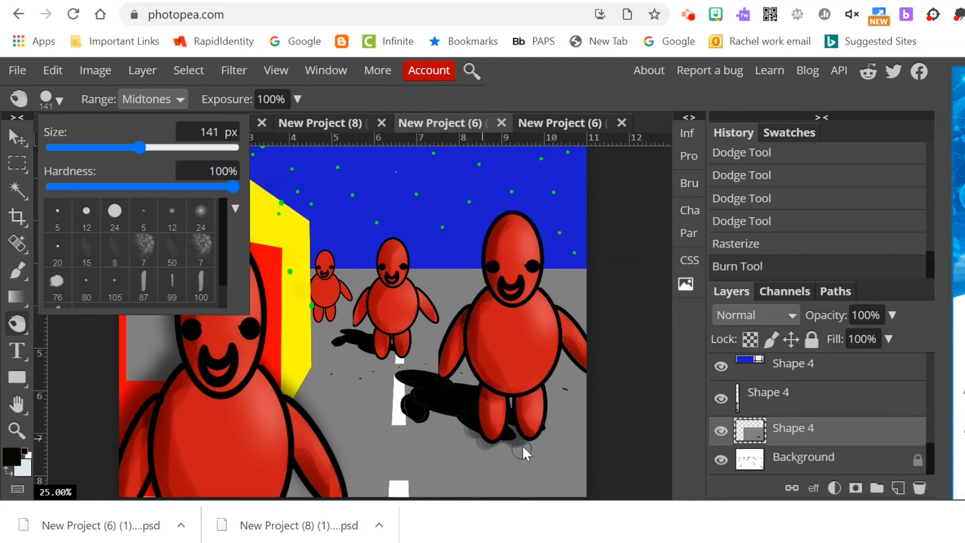
left_click_drag(523, 446, 497, 438)
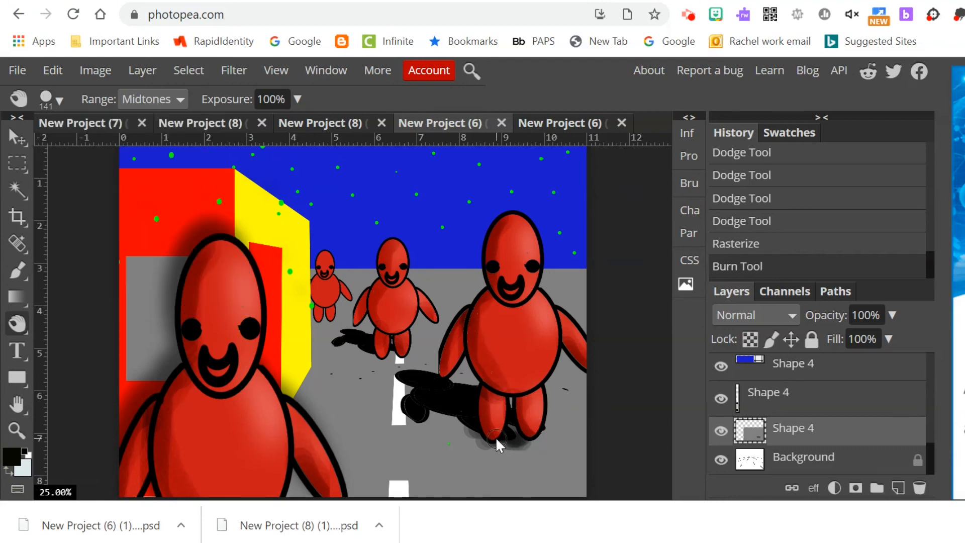
left_click(526, 437)
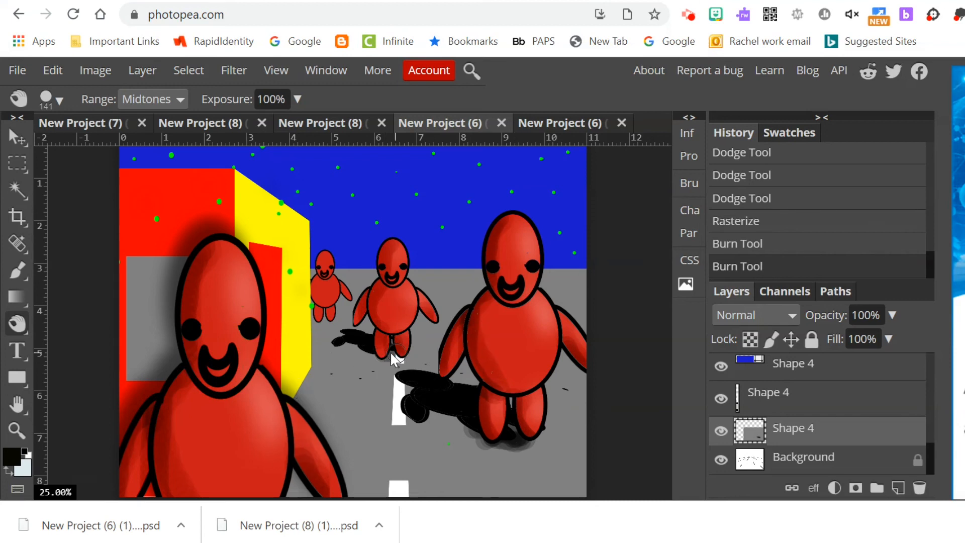
left_click_drag(386, 351, 397, 354)
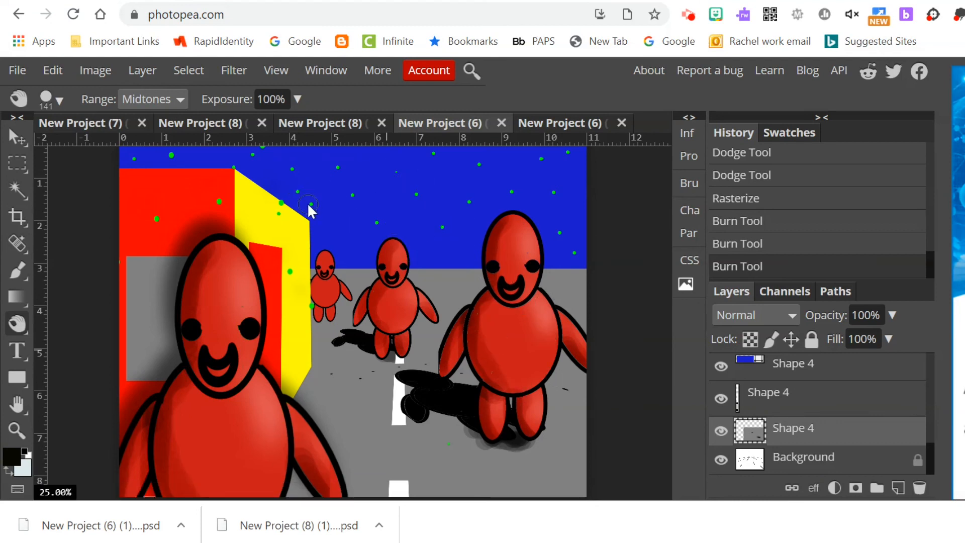
left_click(18, 135)
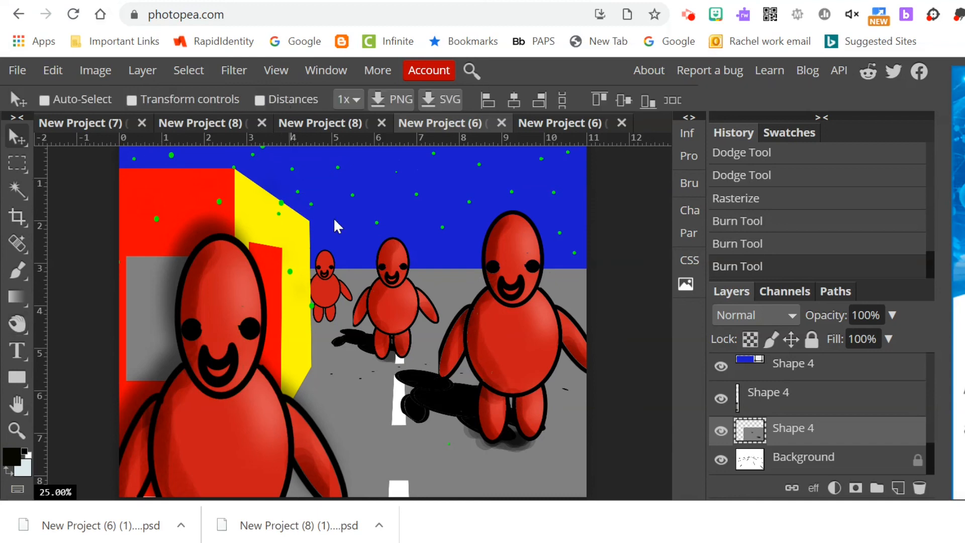